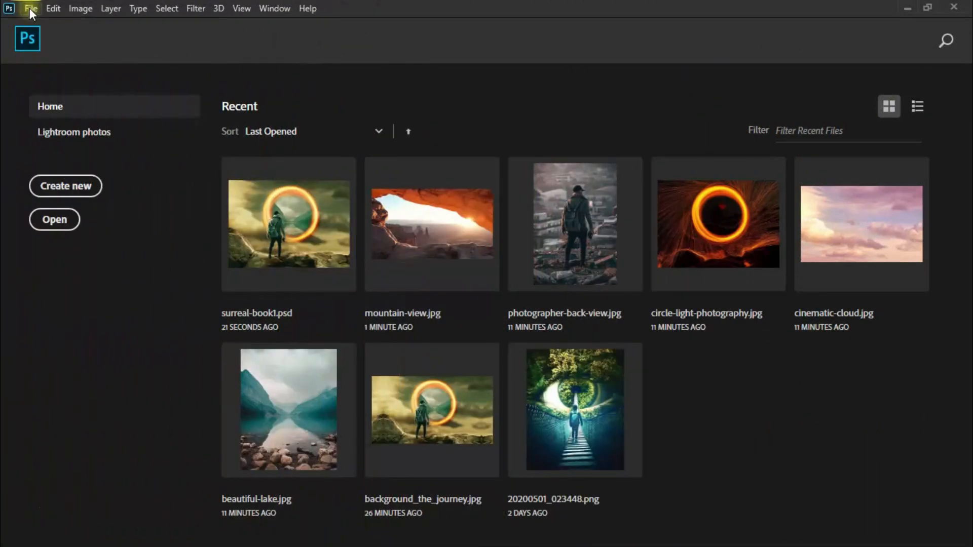
Step: Start a new document with a width of 2040 pixels and a height of 1477 pixels
left_click(30, 9)
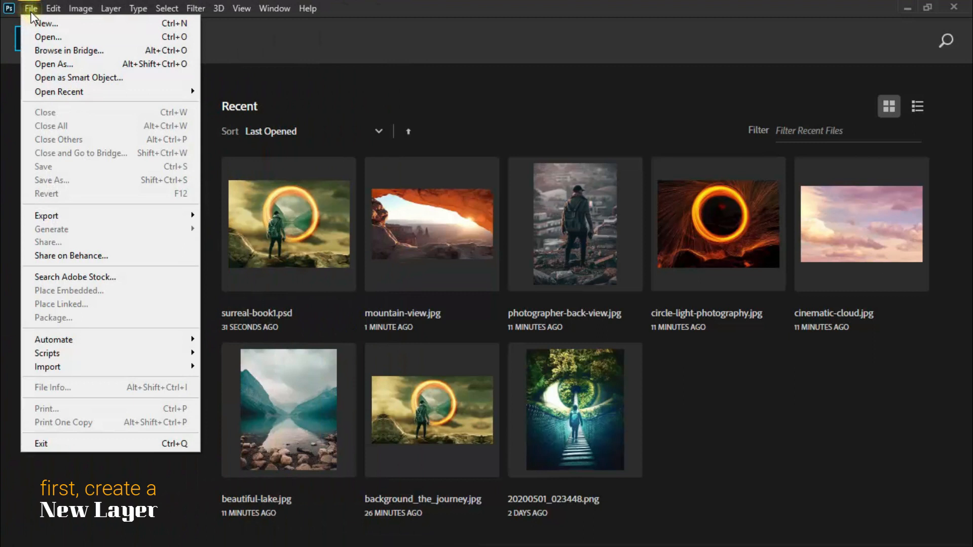
left_click(66, 26)
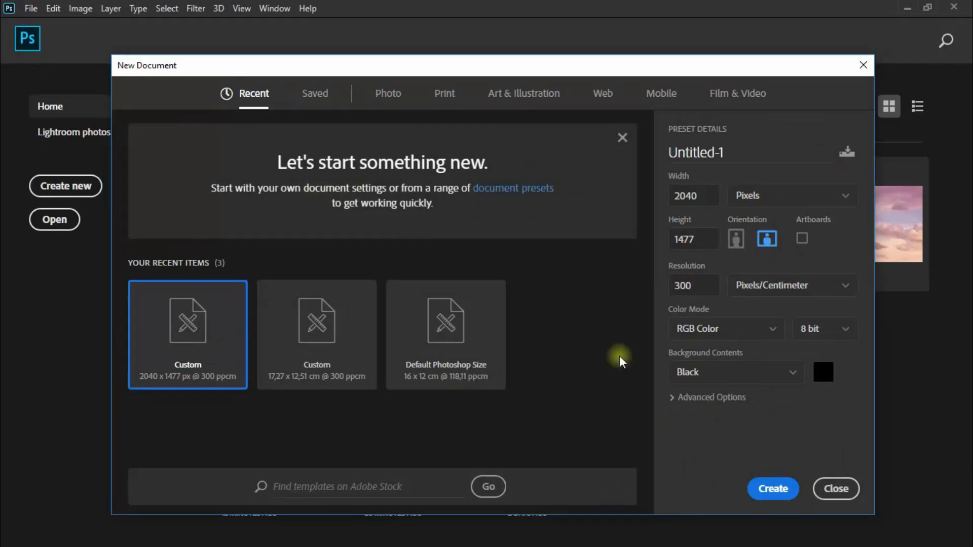
left_click(708, 196)
left_click(704, 239)
left_click(771, 198)
left_click(771, 216)
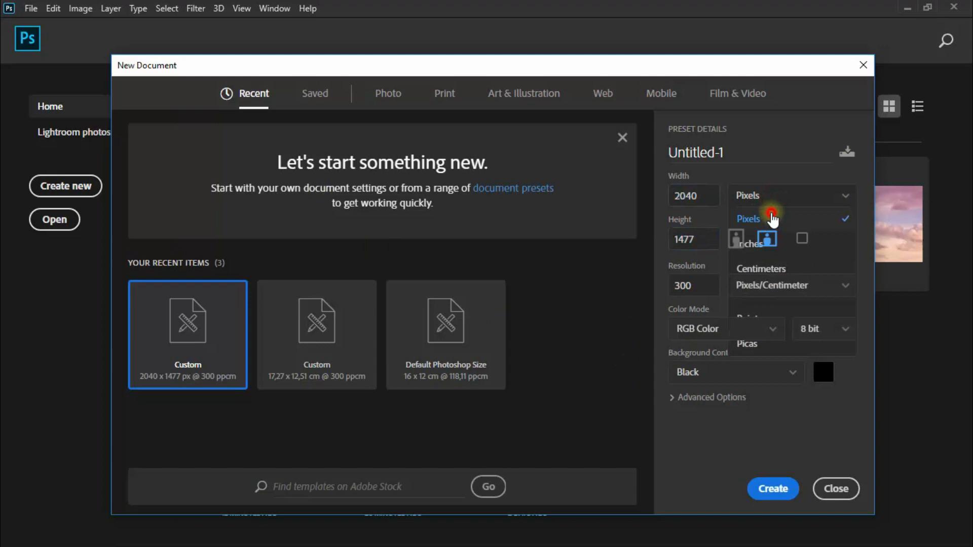
left_click(773, 252)
Step: Set the resolution to 300 pixels/centimeter and the background contents to Black, and create the document
left_click(771, 285)
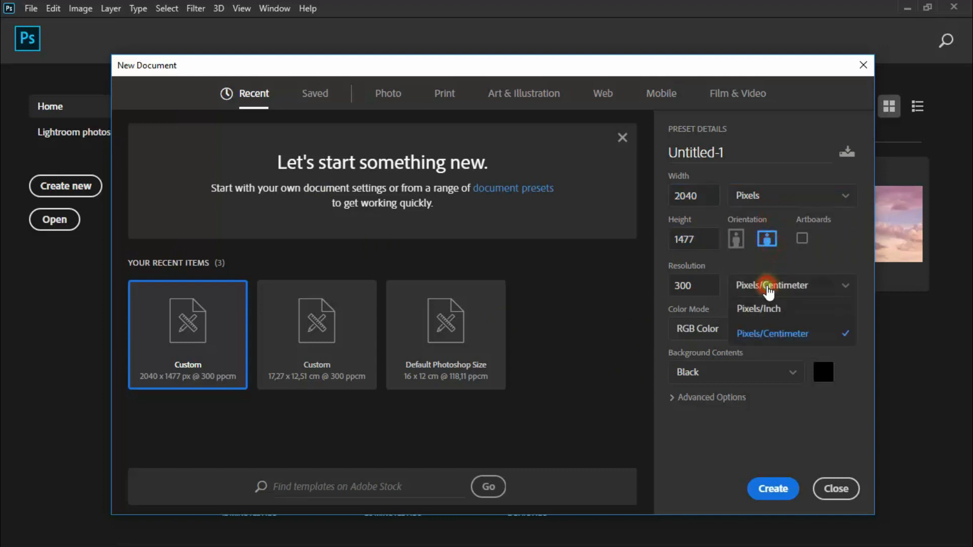
left_click(778, 331)
left_click(711, 289)
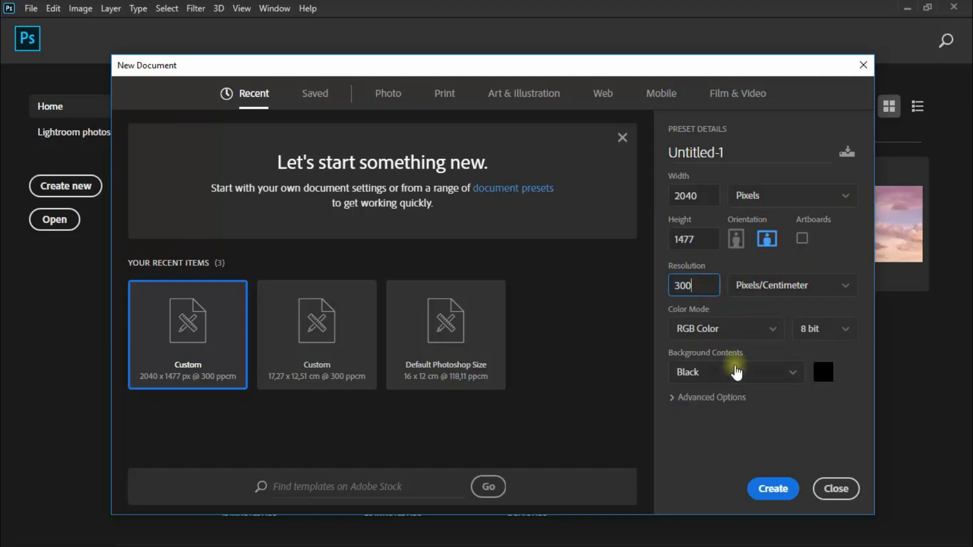
left_click(735, 373)
left_click(717, 421)
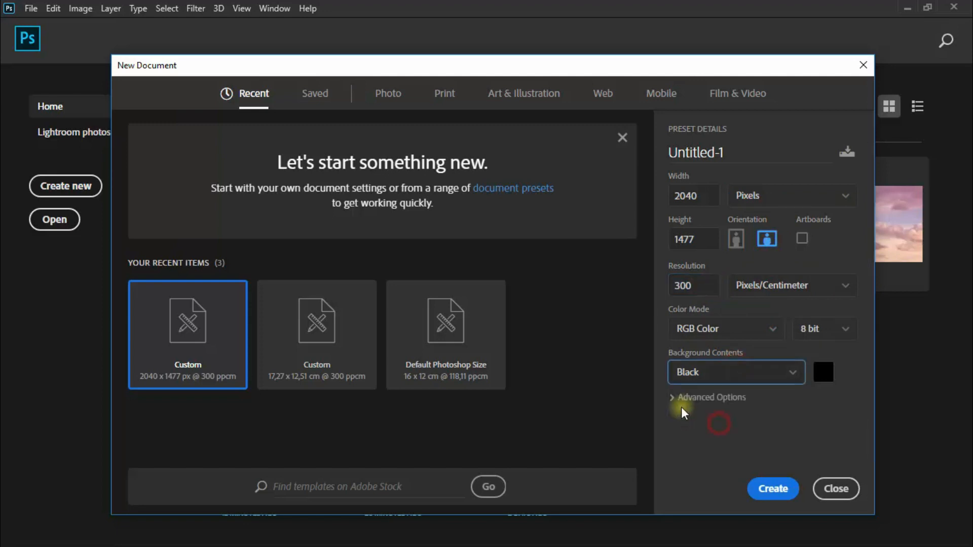
left_click(674, 398)
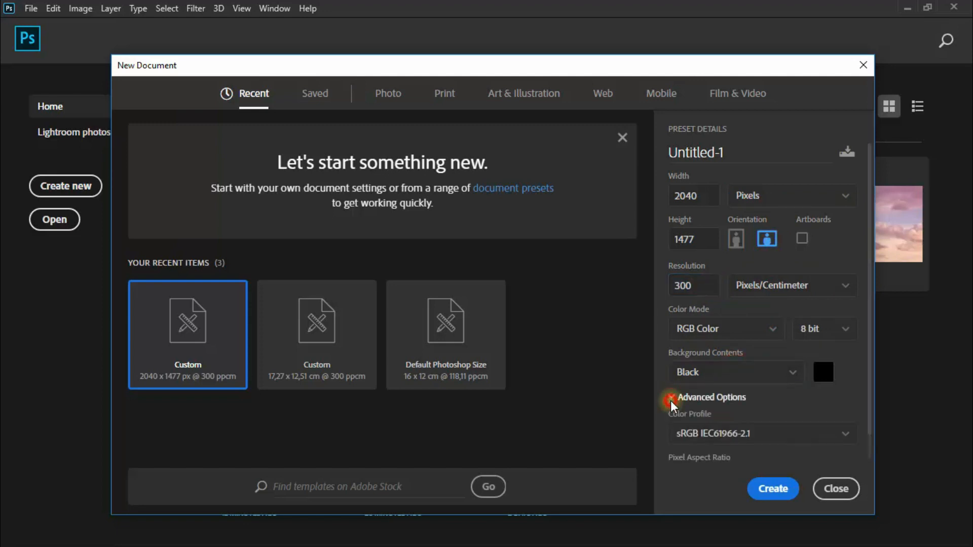
left_click(672, 399)
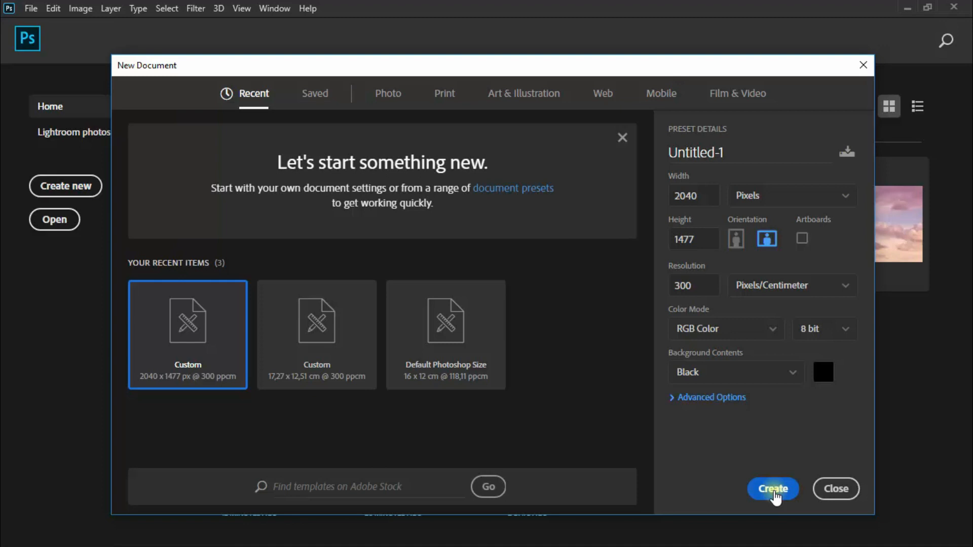
left_click(774, 490)
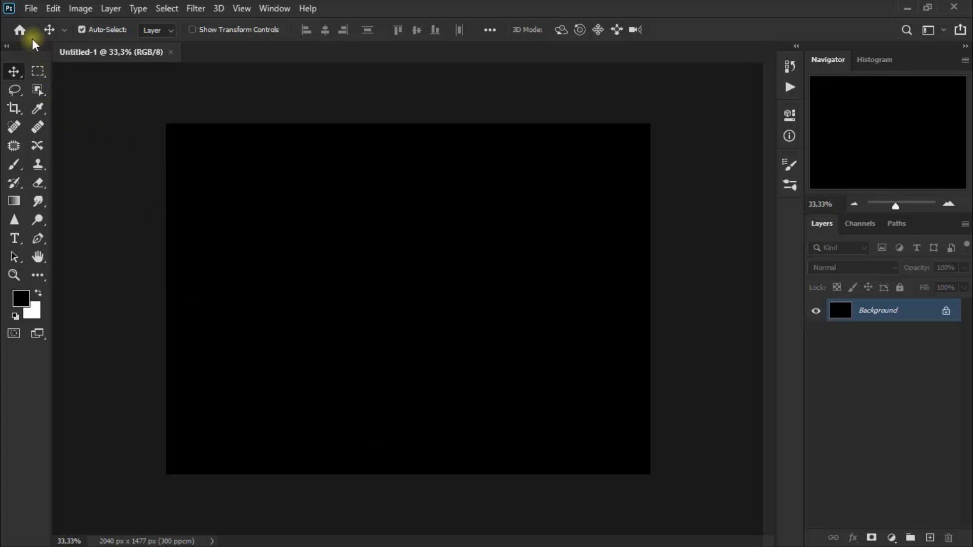
Step: Open the recent file mountain-view.jpg and copy its image into the Untitled-1 document, against the lower edge of the canvas
left_click(19, 29)
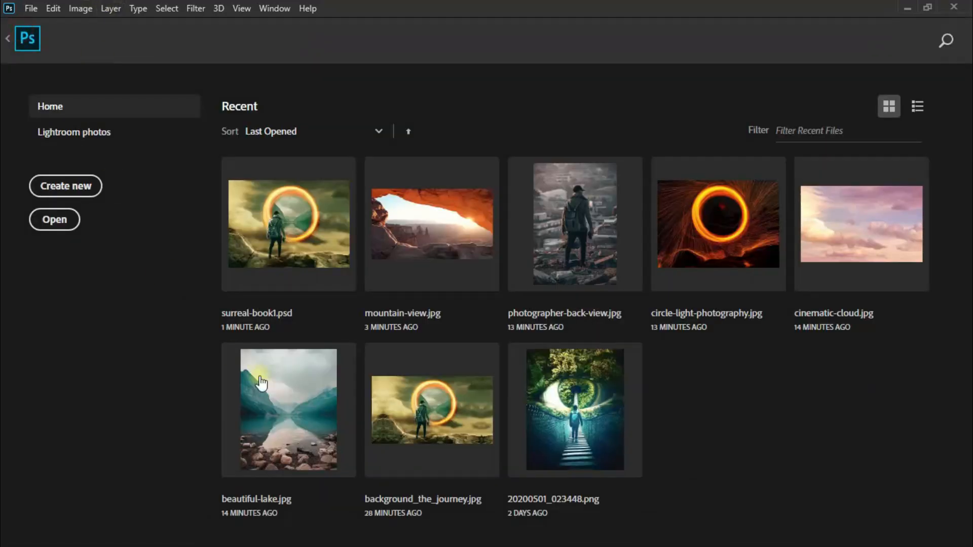
left_click(425, 256)
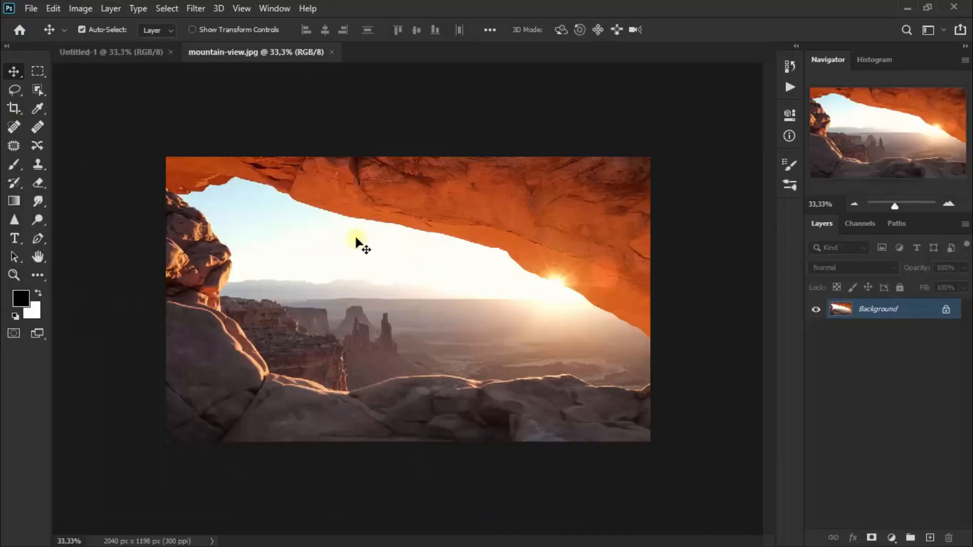
left_click_drag(356, 248, 413, 330)
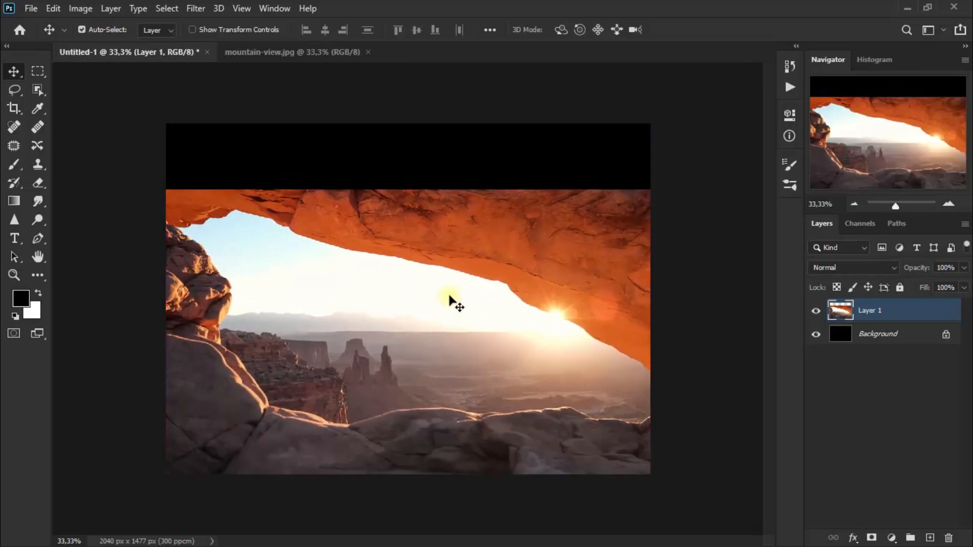
Step: Nudge the mountain image slightly down on the canvas and close the mountain-view.jpg document
key("Down")
key("Down")
key("Down")
key("Down")
key("Down")
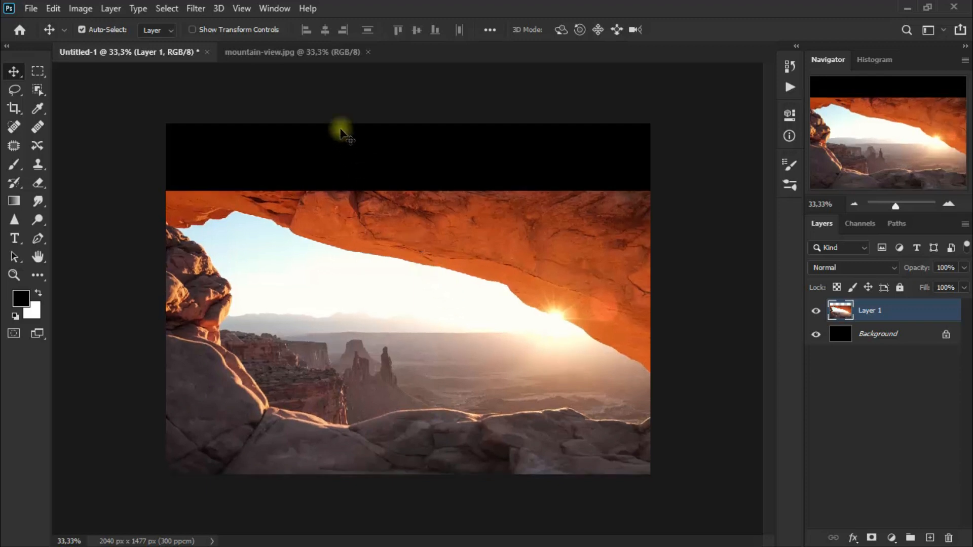
left_click(334, 54)
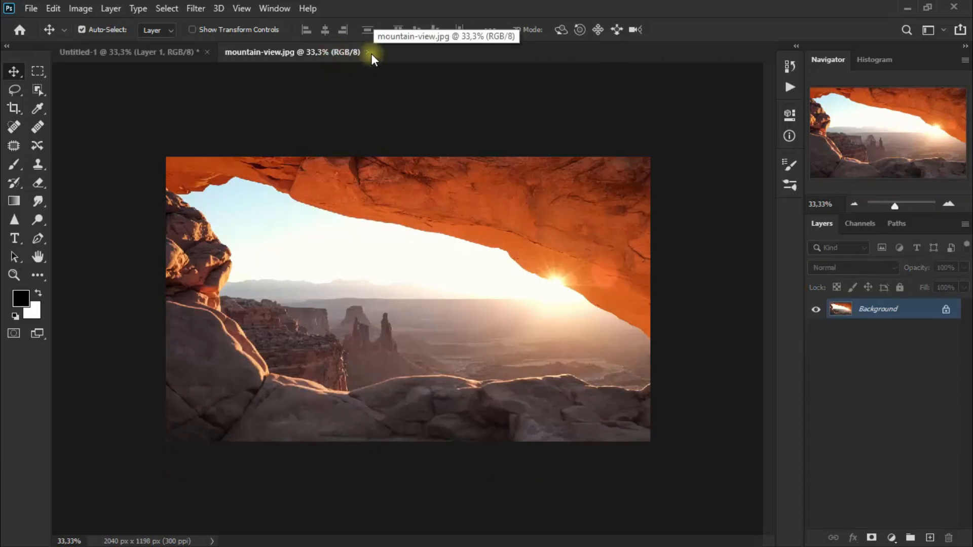
left_click(368, 52)
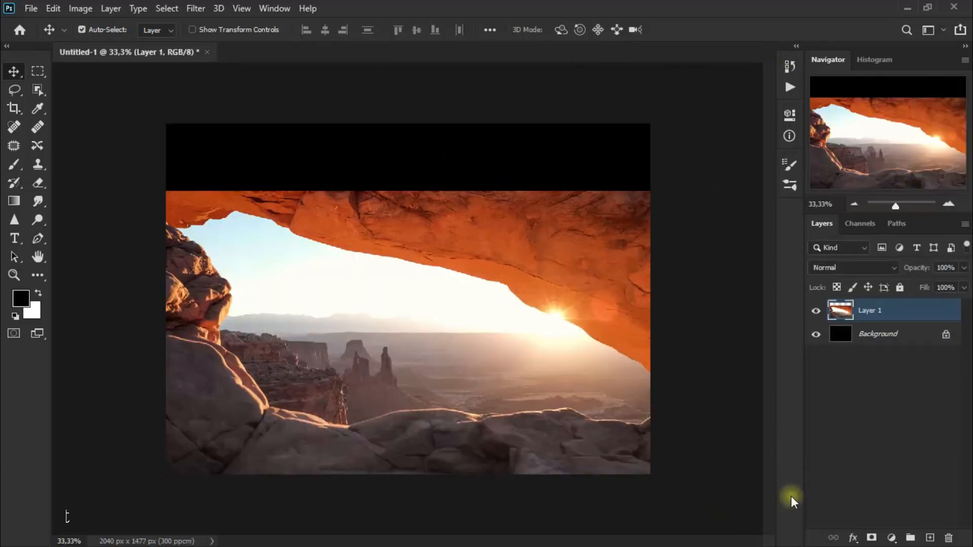
Step: Add a Brightness/Contrast adjustment clipped to the mountain layer, with Brightness 150 and Contrast -19
left_click(895, 538)
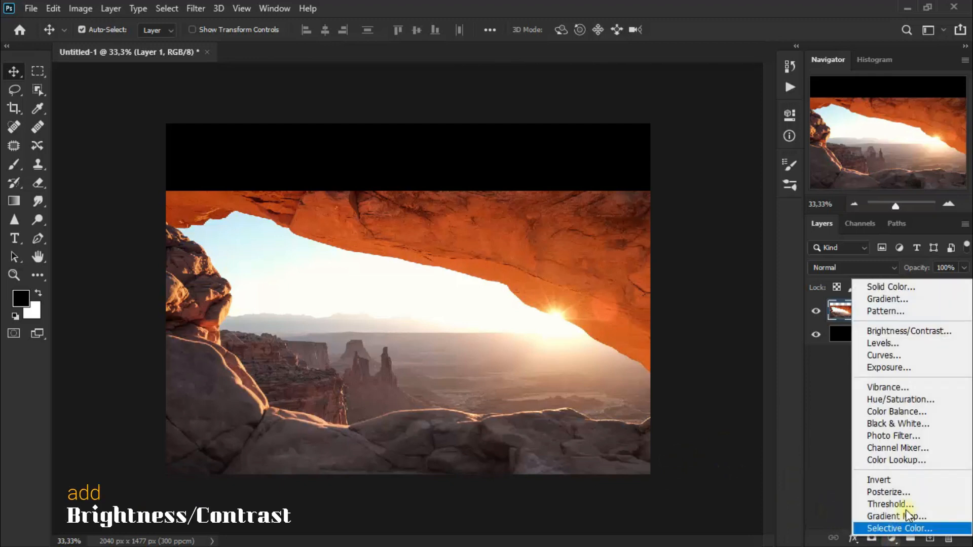
left_click(923, 334)
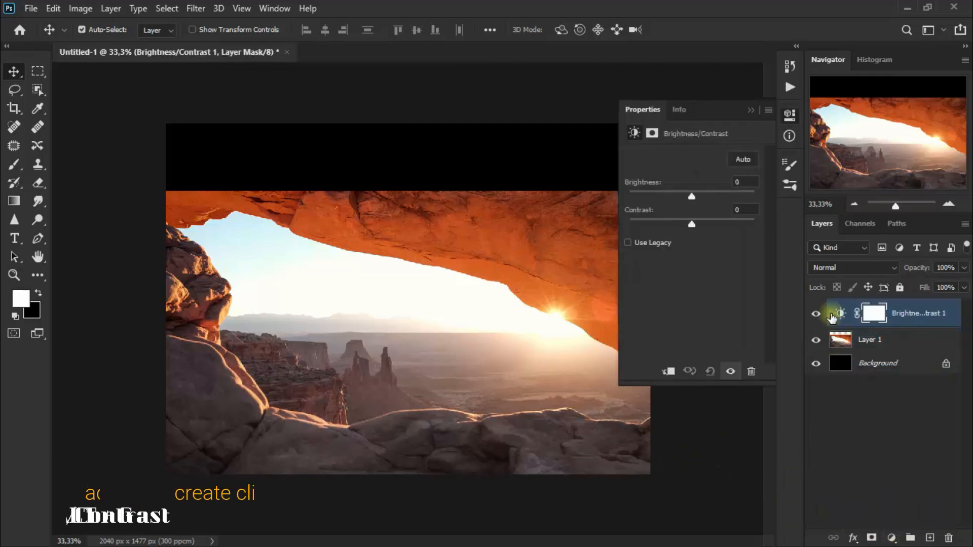
key("ctrl+alt+g")
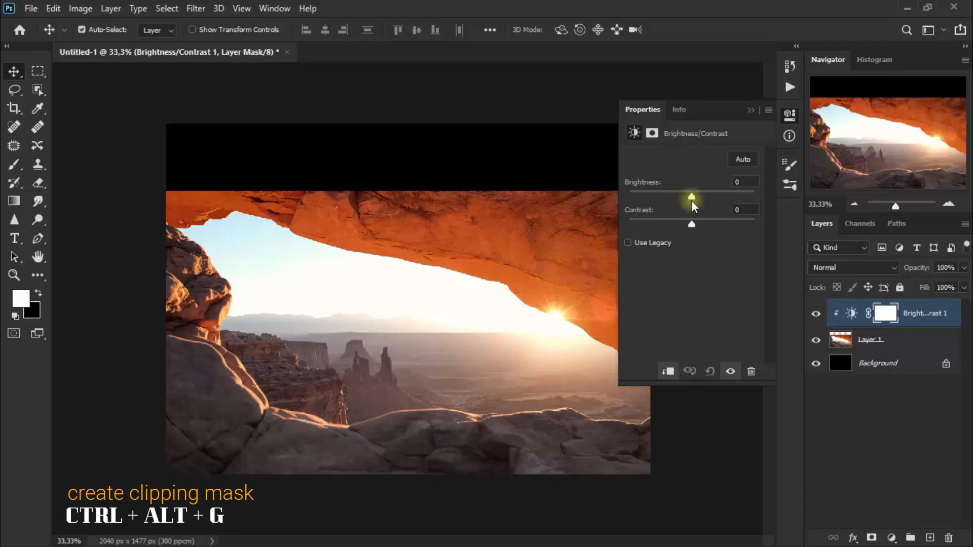
left_click_drag(692, 197, 755, 196)
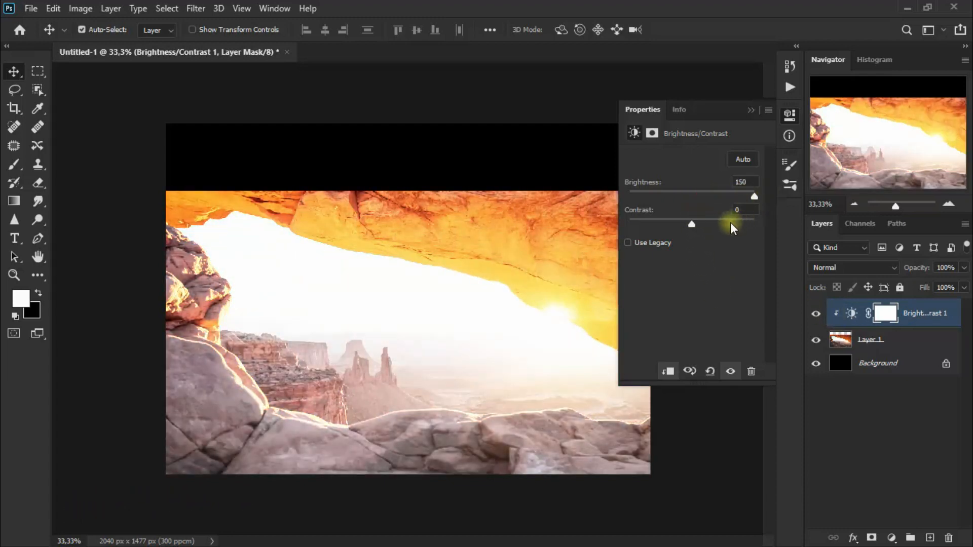
left_click_drag(688, 224, 684, 224)
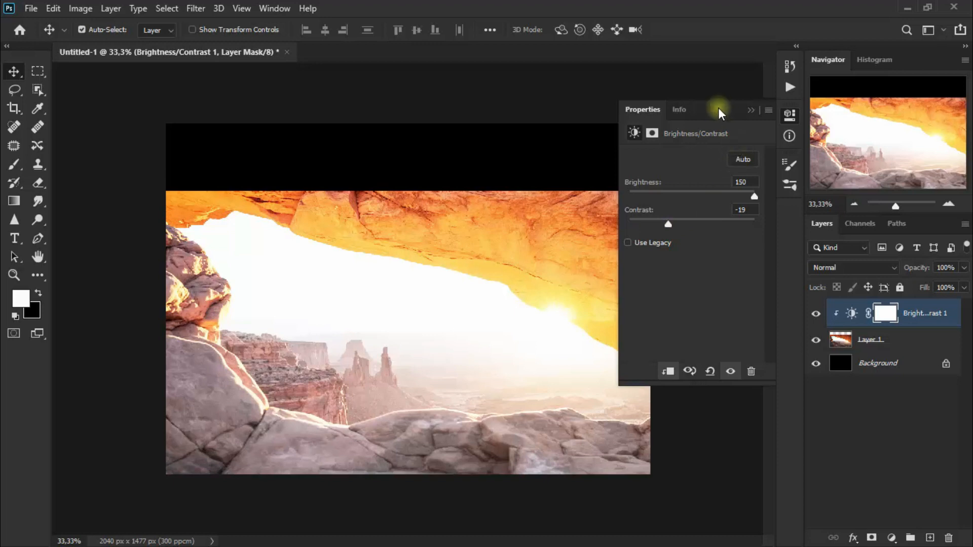
left_click(749, 110)
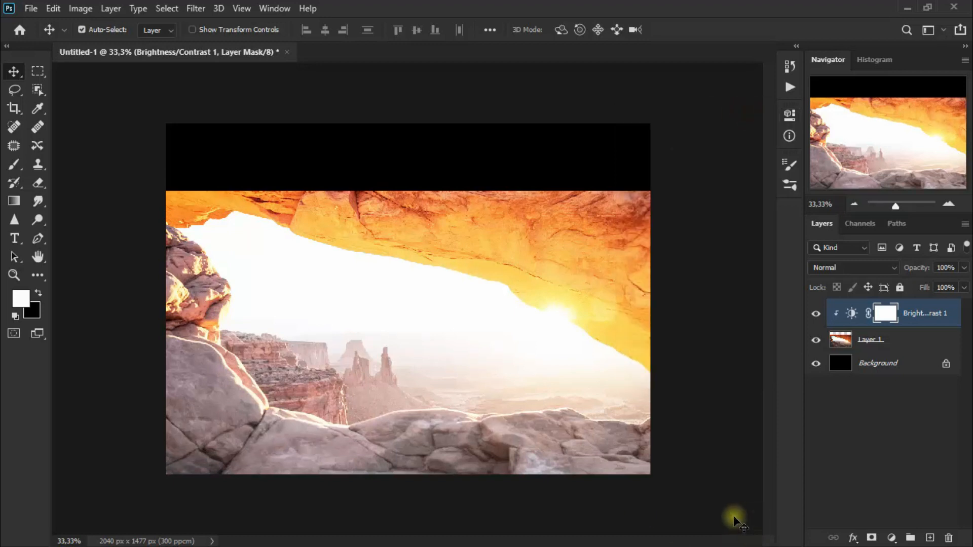
Step: Add a Color Lookup adjustment clipped to the mountain layer, using the Crisp_Warm.look 3DLUT file
key("ctrl+minus")
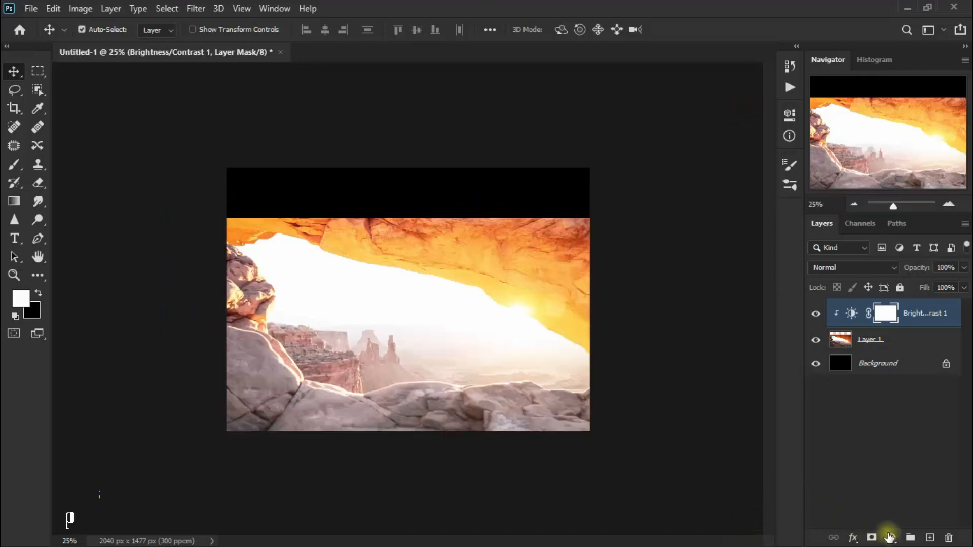
left_click(894, 538)
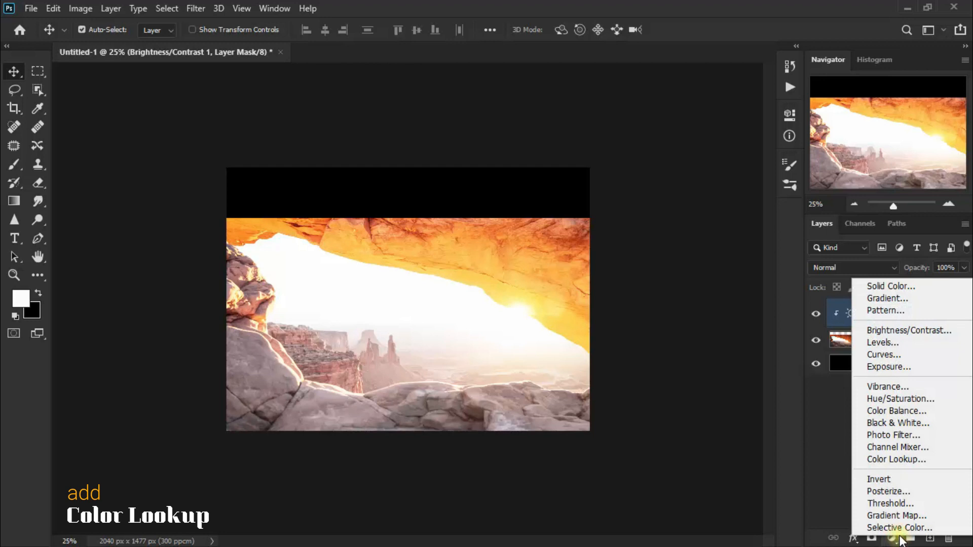
left_click(926, 461)
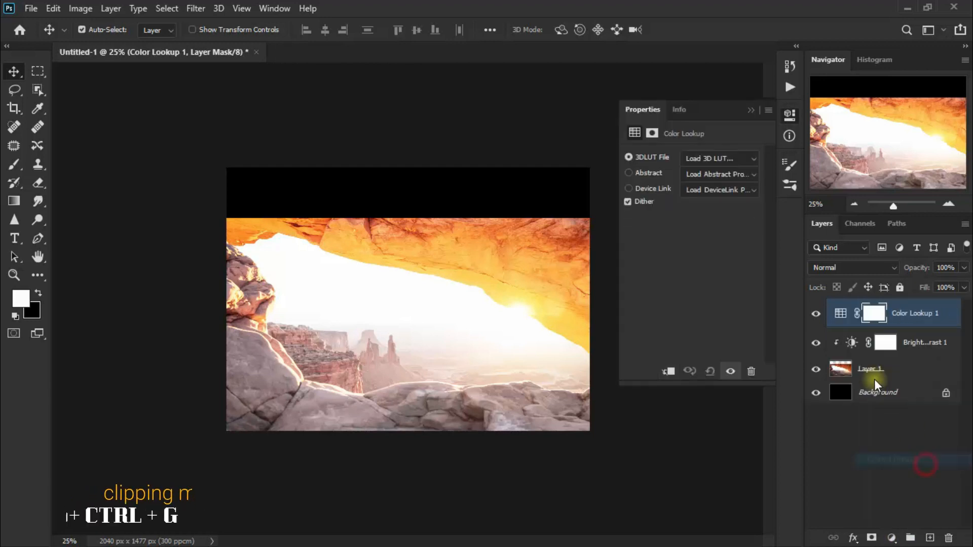
key("ctrl+alt+g")
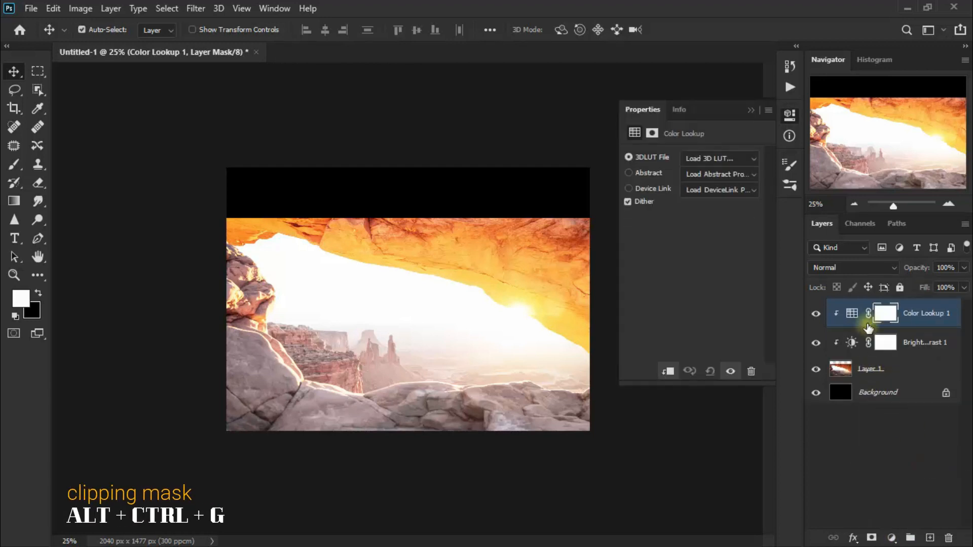
left_click(735, 164)
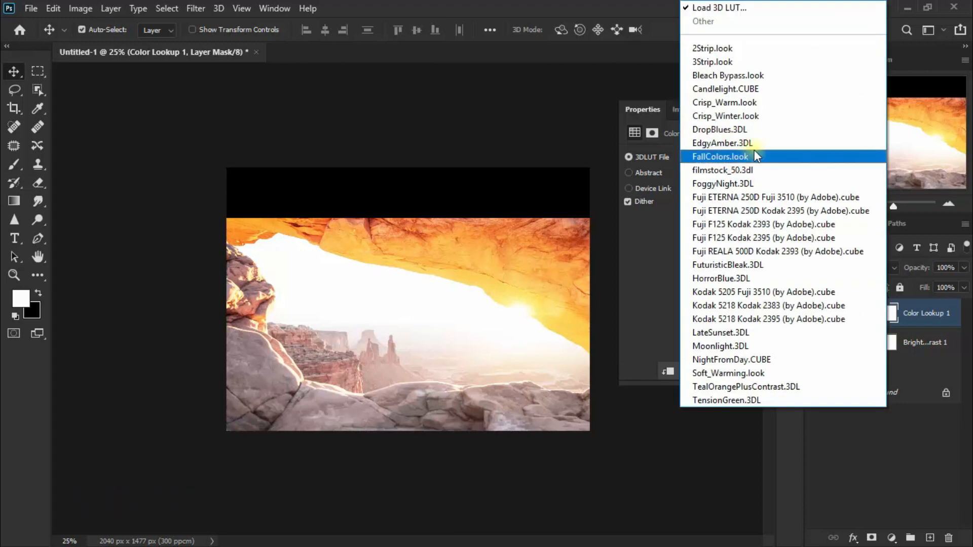
left_click(784, 107)
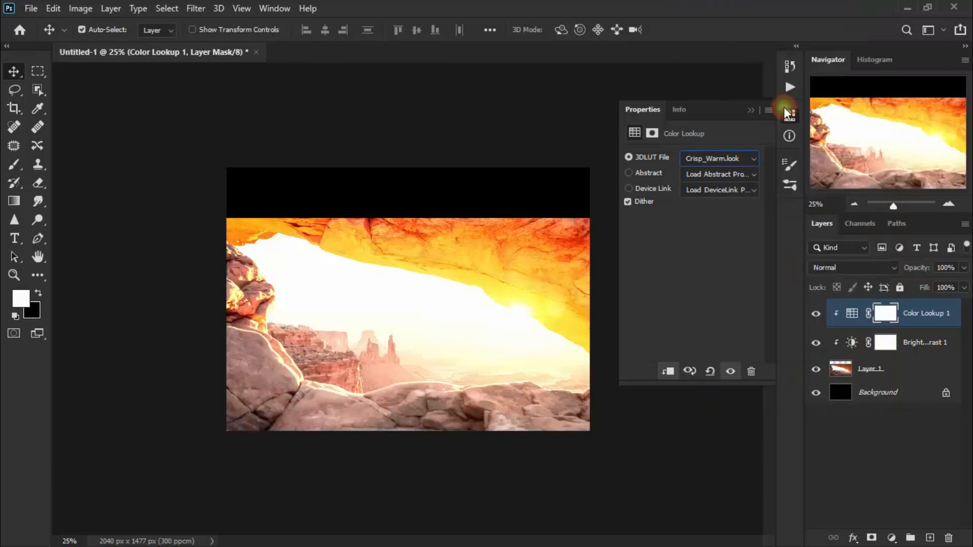
left_click(753, 111)
Step: Set the Color Lookup layer's blending mode to Screen and its opacity to 78%, and compare the image with and without it
left_click(832, 268)
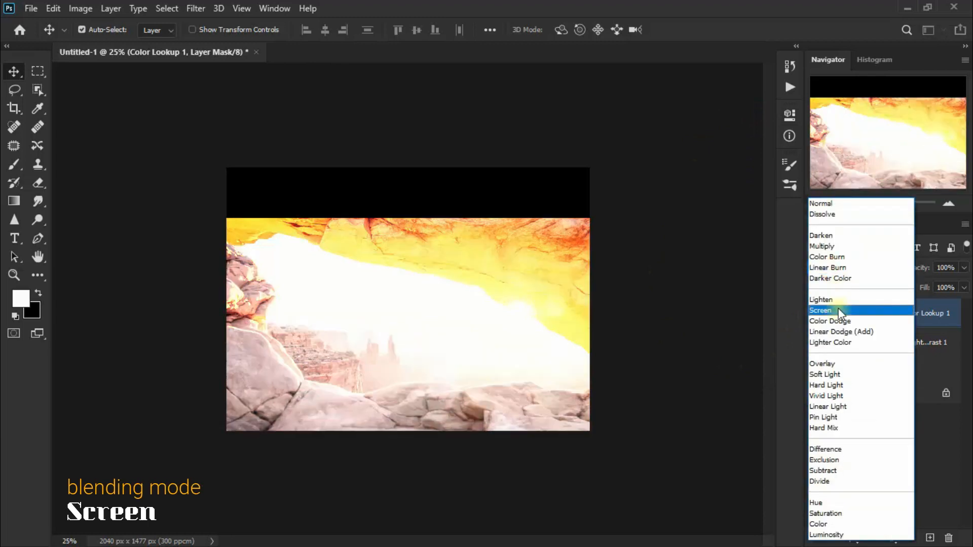
left_click(839, 311)
left_click(965, 268)
left_click_drag(962, 285, 932, 286)
left_click(944, 268)
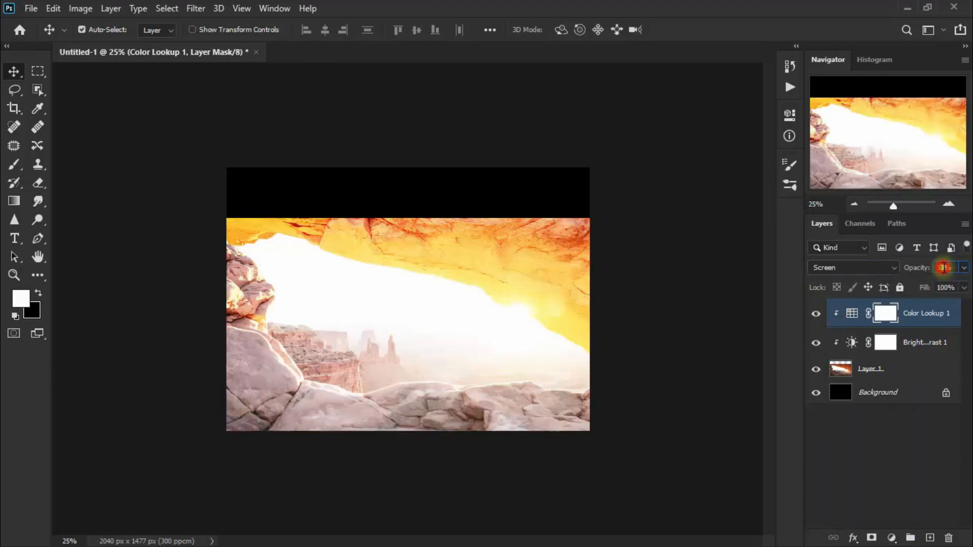
type("78")
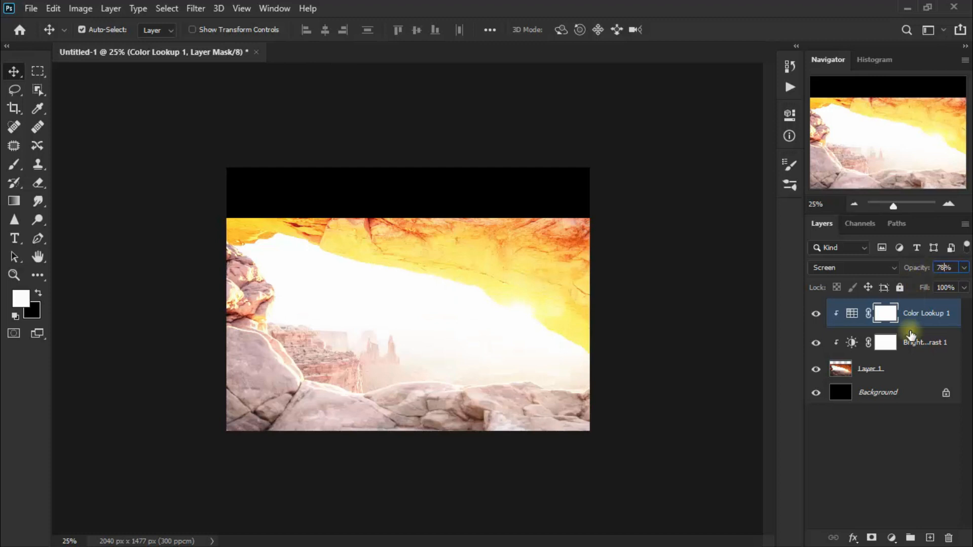
left_click(817, 314)
left_click(817, 314)
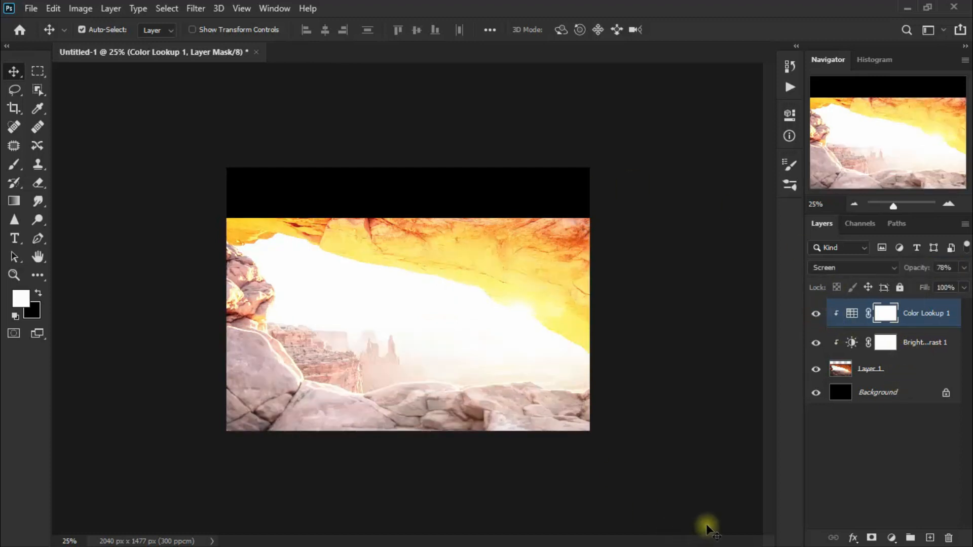
Step: Open the recent file cinematic-cloud.jpg, copy its image into Untitled-1 so it covers the canvas, and close the source document
key("ctrl+minus")
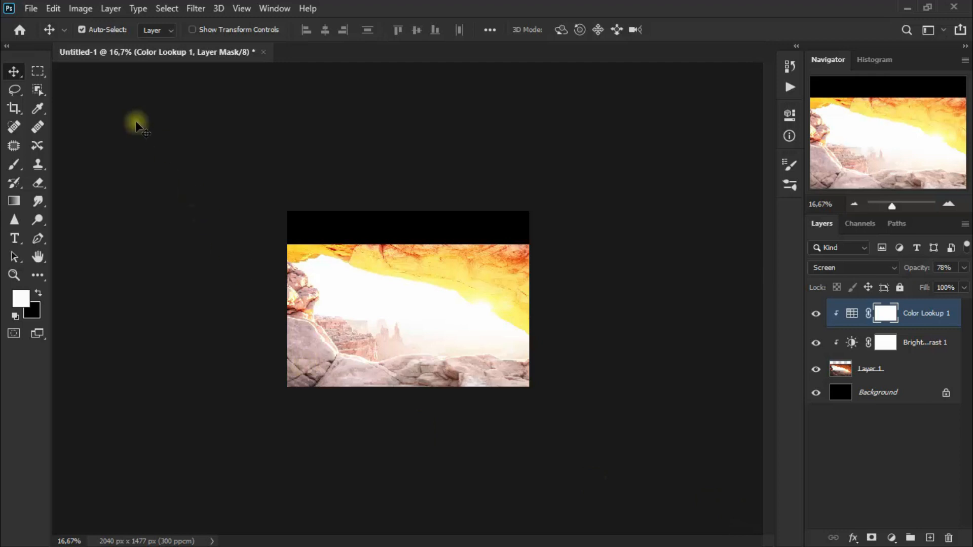
left_click(20, 31)
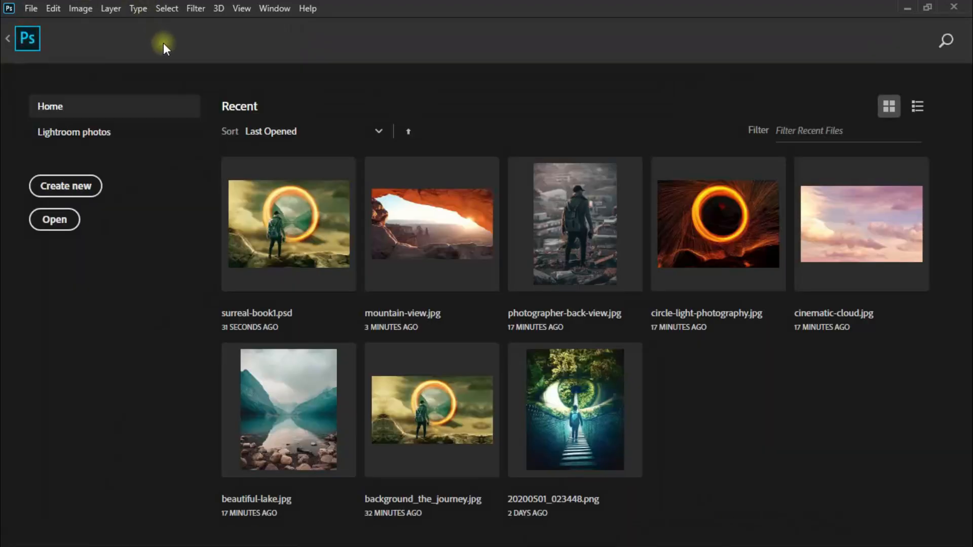
left_click(882, 236)
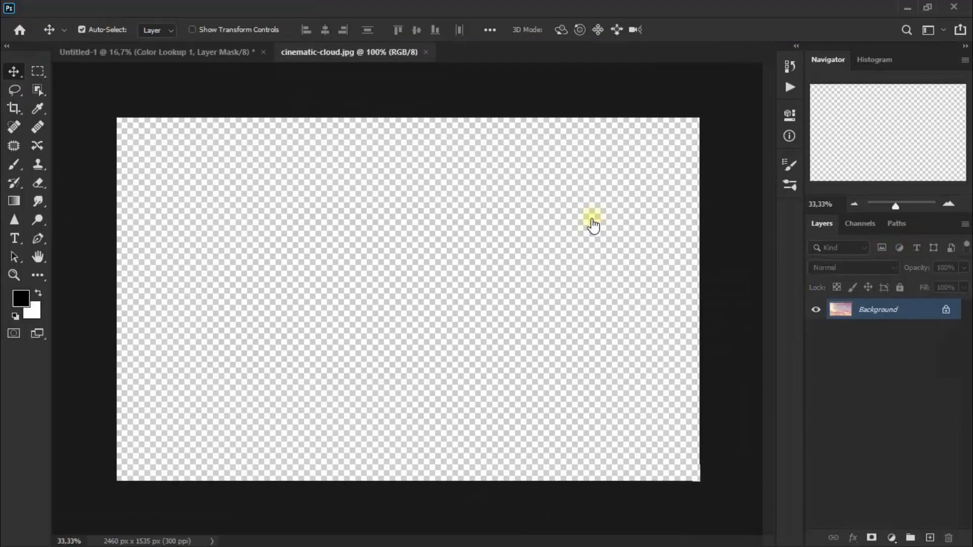
mouse_move(310, 217)
left_mouse_down()
mouse_move(289, 197)
mouse_move(213, 58)
mouse_move(408, 322)
mouse_move(409, 307)
left_mouse_up()
left_click(333, 53)
left_click(372, 53)
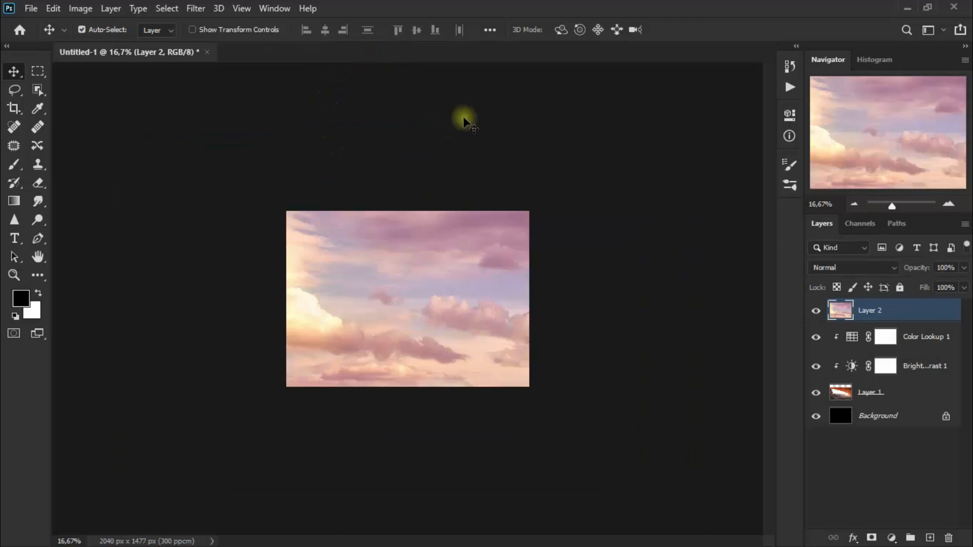
Step: Convert the cloud layer, Layer 2, to a Smart Object
left_click(241, 8)
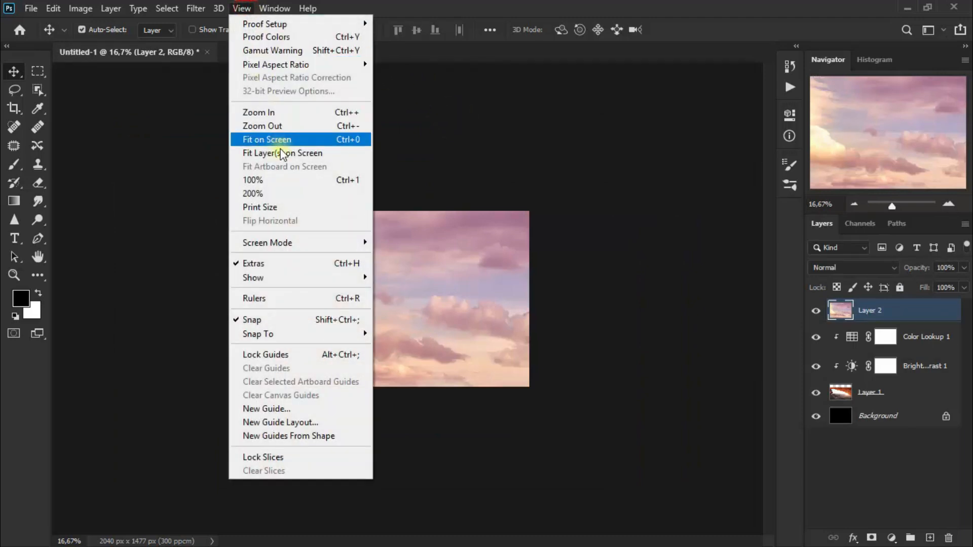
left_click(281, 147)
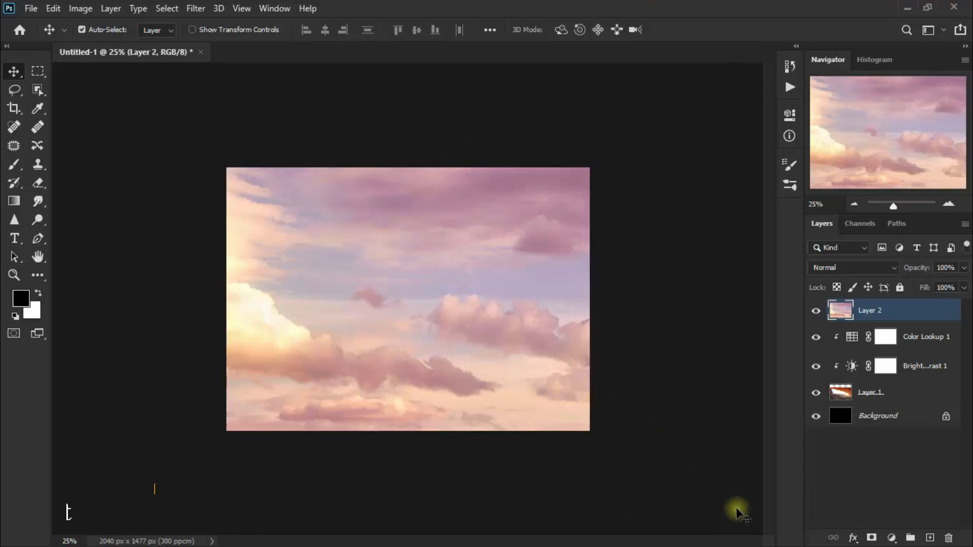
right_click(900, 321)
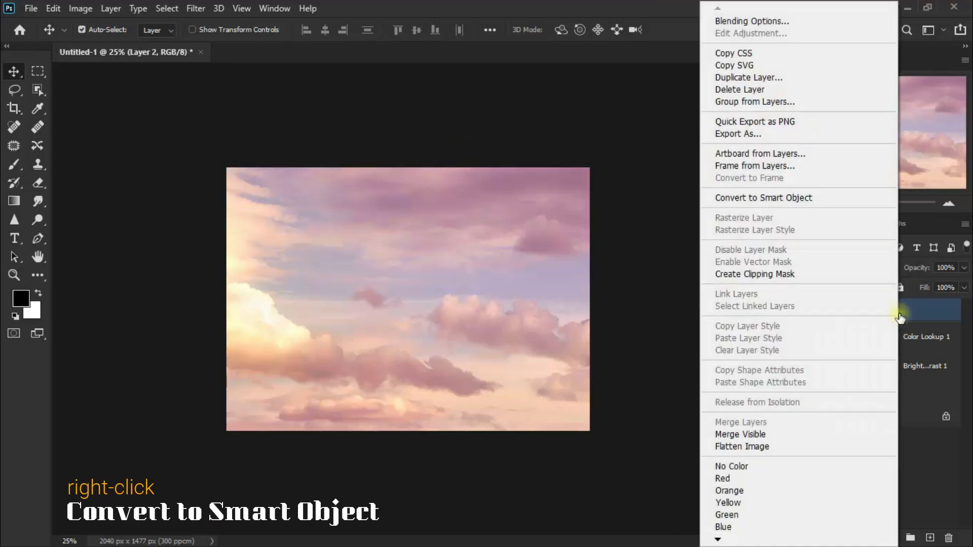
left_click(825, 195)
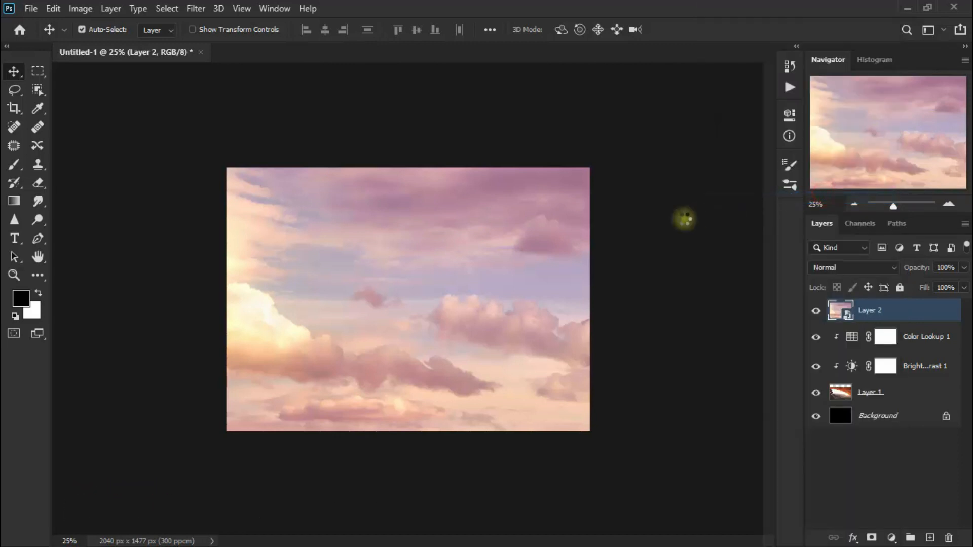
Step: Apply a Surface Blur smart filter to the cloud layer with a radius of 19 pixels and a threshold of 83 levels
left_click(195, 8)
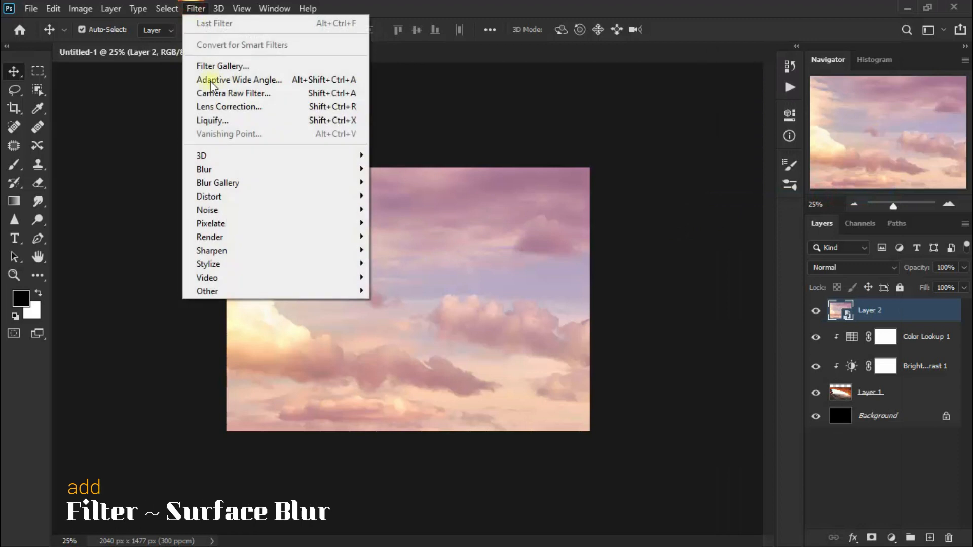
mouse_move(255, 167)
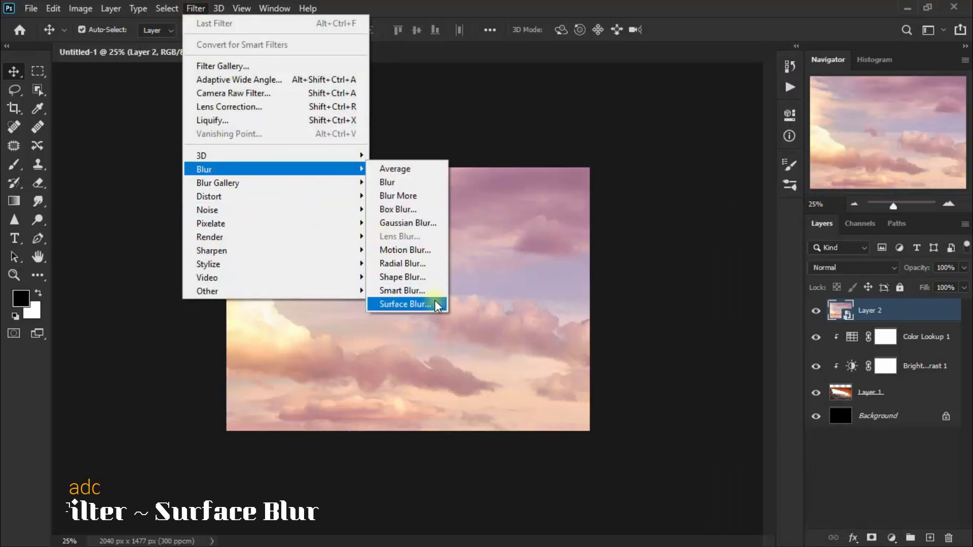
left_click(405, 304)
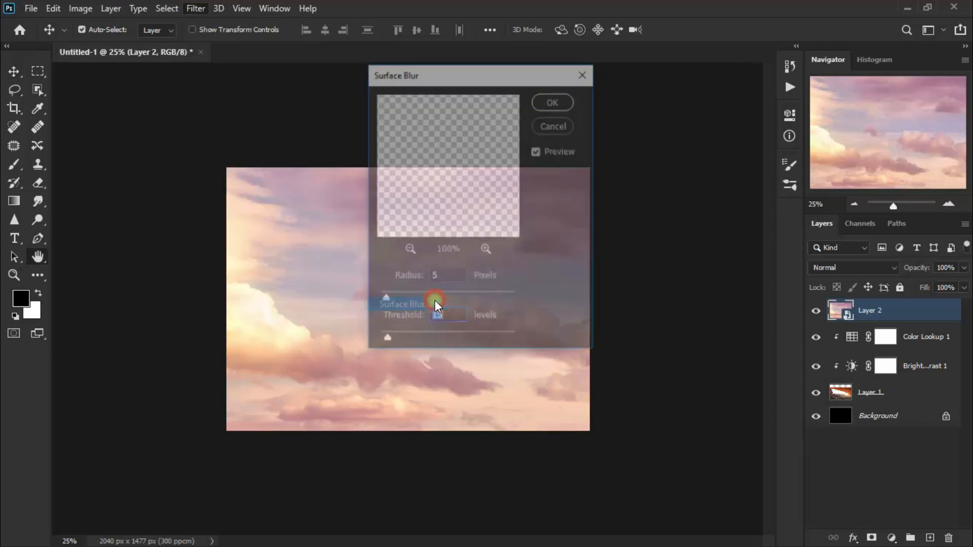
left_click_drag(384, 300, 400, 300)
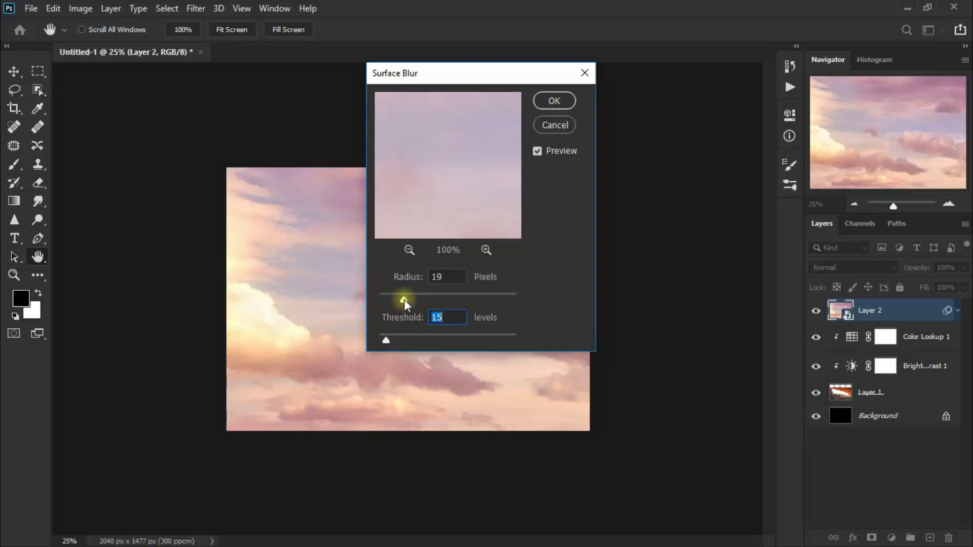
left_click_drag(387, 339, 424, 342)
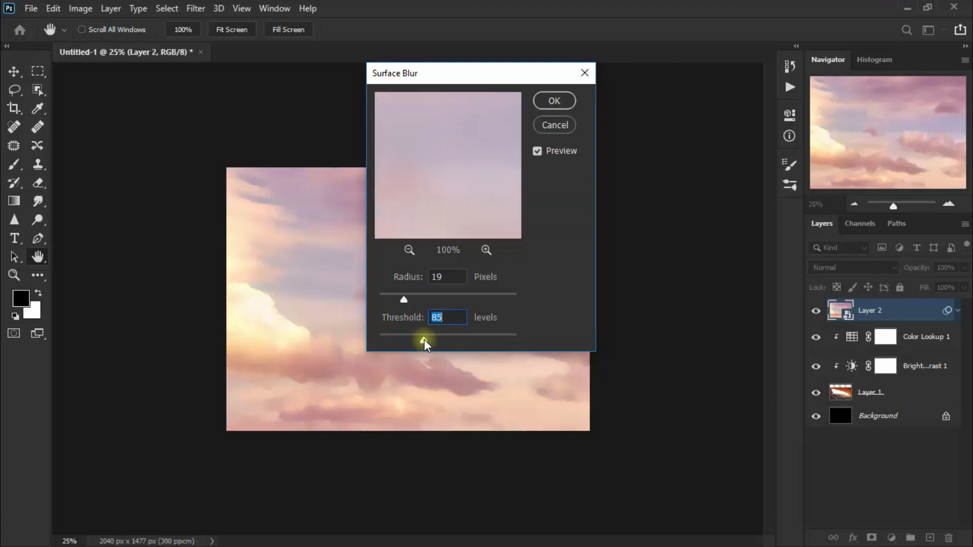
double_click(449, 278)
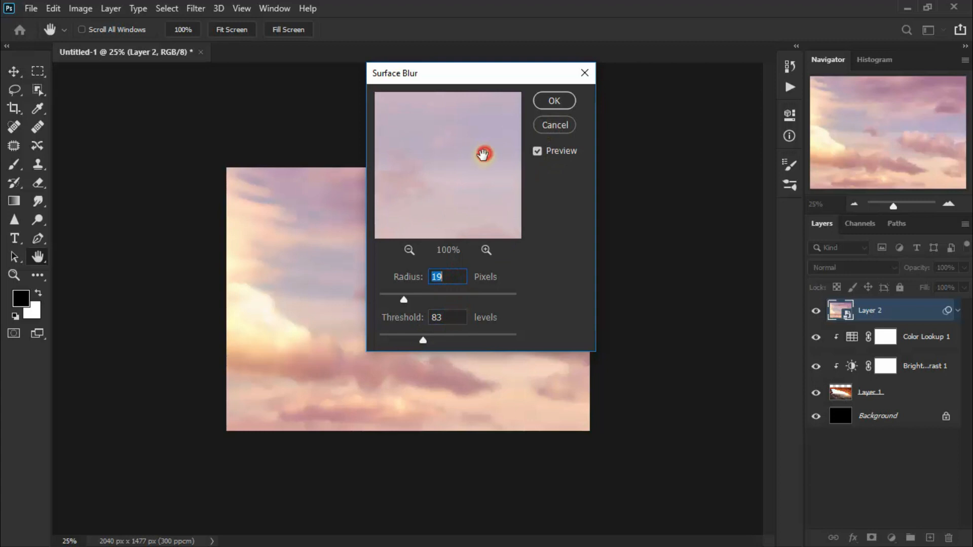
left_click(566, 101)
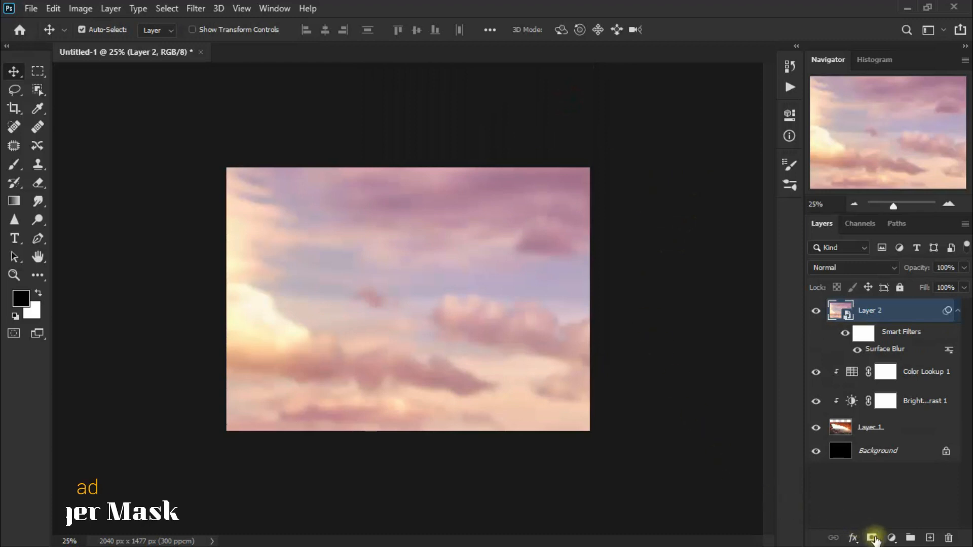
Step: Add a layer mask to the cloud layer and lower the layer's opacity to 40%
left_click(873, 536)
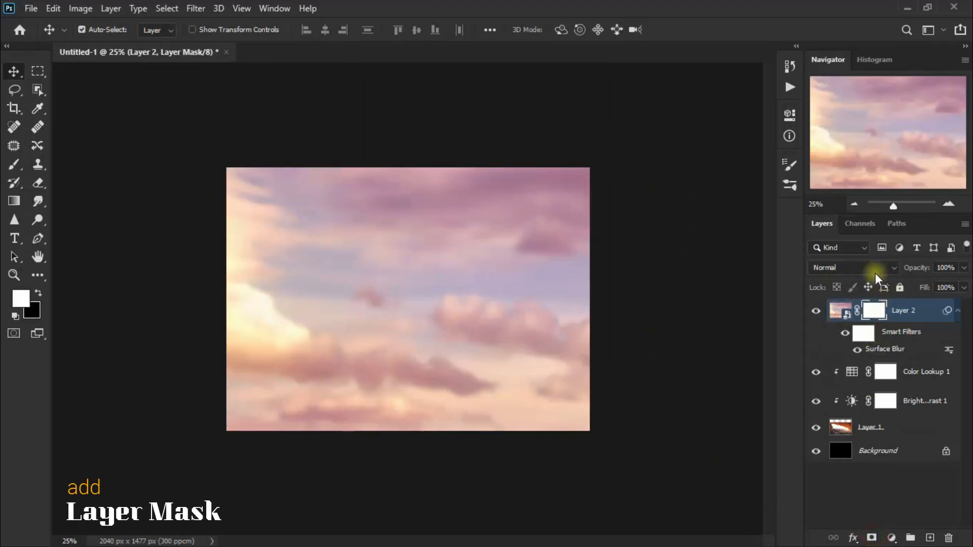
left_click(964, 268)
left_click_drag(961, 289, 924, 284)
Step: Erase the cloud layer's mask over the foreground rocks with an 80 px Eraser at 49% opacity
left_click(44, 188)
left_click(91, 187)
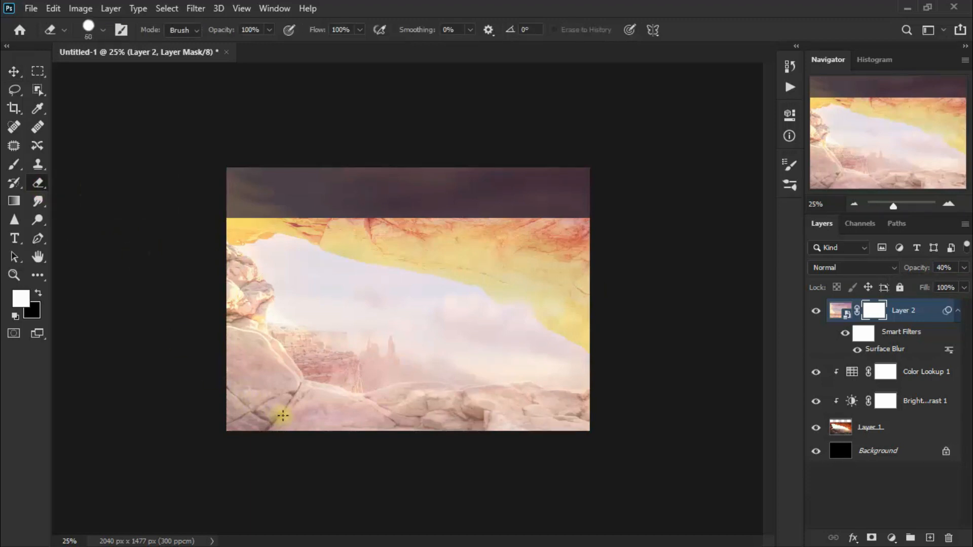
left_click(269, 29)
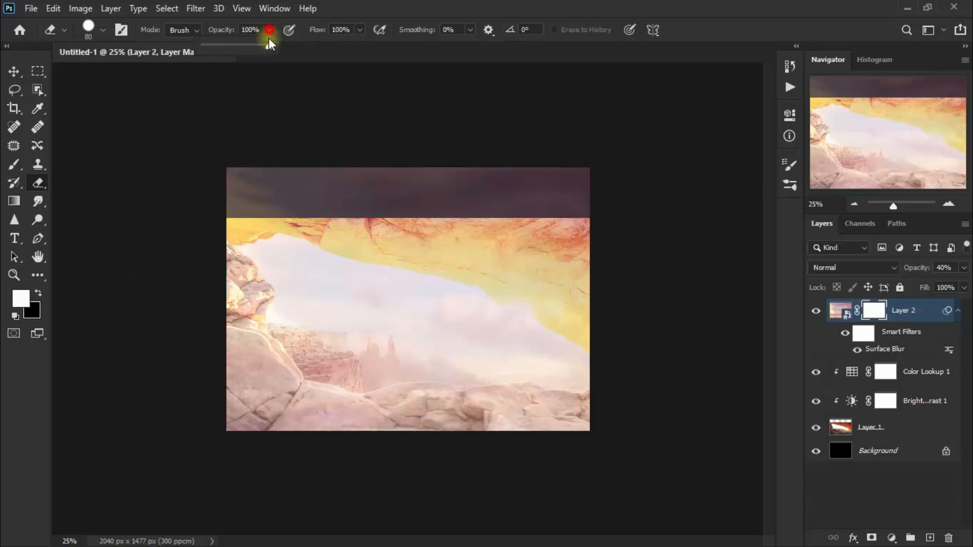
left_click_drag(268, 47, 236, 48)
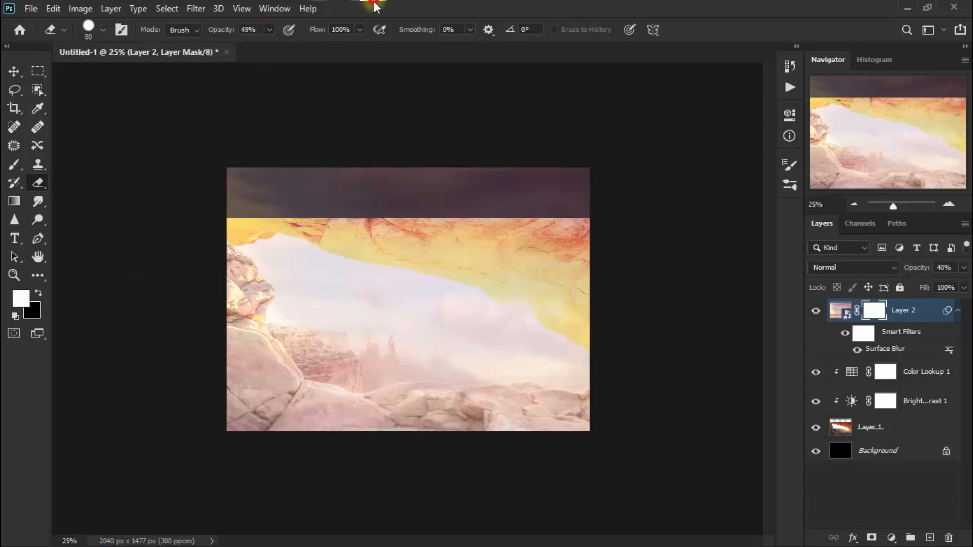
mouse_move(259, 360)
left_mouse_down()
mouse_move(238, 340)
mouse_move(266, 350)
mouse_move(284, 376)
mouse_move(257, 367)
mouse_move(283, 430)
left_mouse_up()
mouse_move(263, 393)
left_mouse_down()
mouse_move(233, 379)
mouse_move(274, 434)
left_mouse_up()
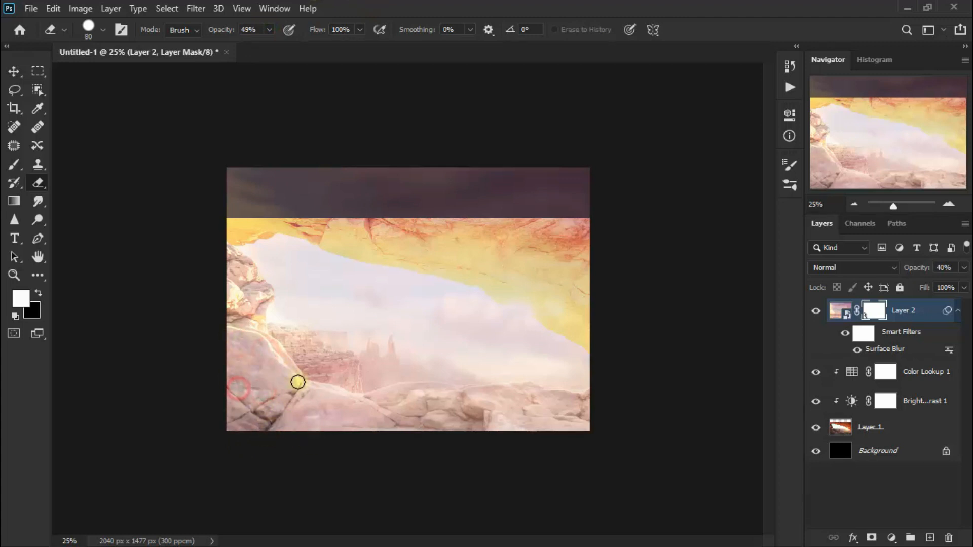
left_click(277, 358)
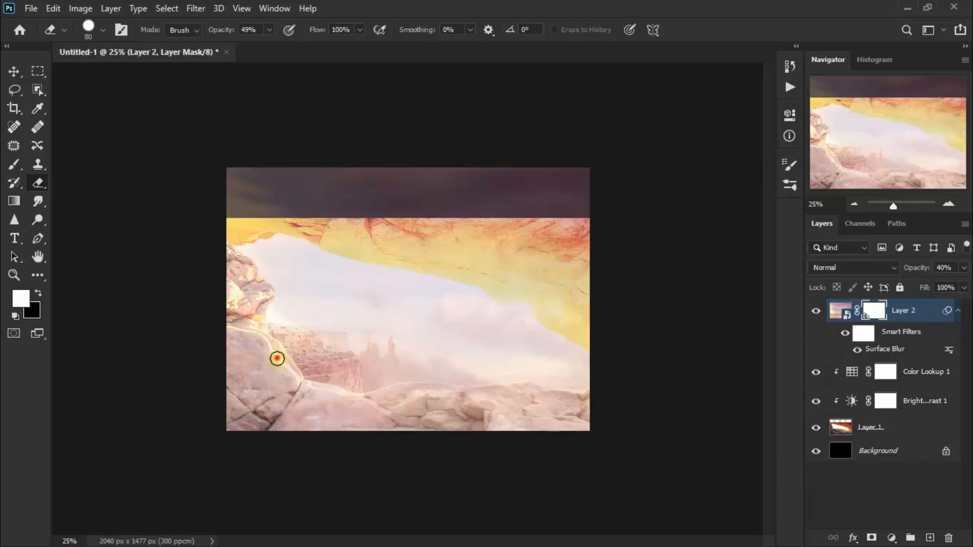
mouse_move(278, 363)
left_mouse_down()
mouse_move(297, 388)
mouse_move(377, 404)
mouse_move(423, 392)
mouse_move(597, 396)
mouse_move(534, 426)
mouse_move(437, 393)
mouse_move(404, 411)
mouse_move(243, 399)
mouse_move(192, 381)
mouse_move(267, 386)
mouse_move(260, 400)
mouse_move(253, 342)
mouse_move(239, 342)
mouse_move(314, 418)
mouse_move(417, 423)
left_mouse_up()
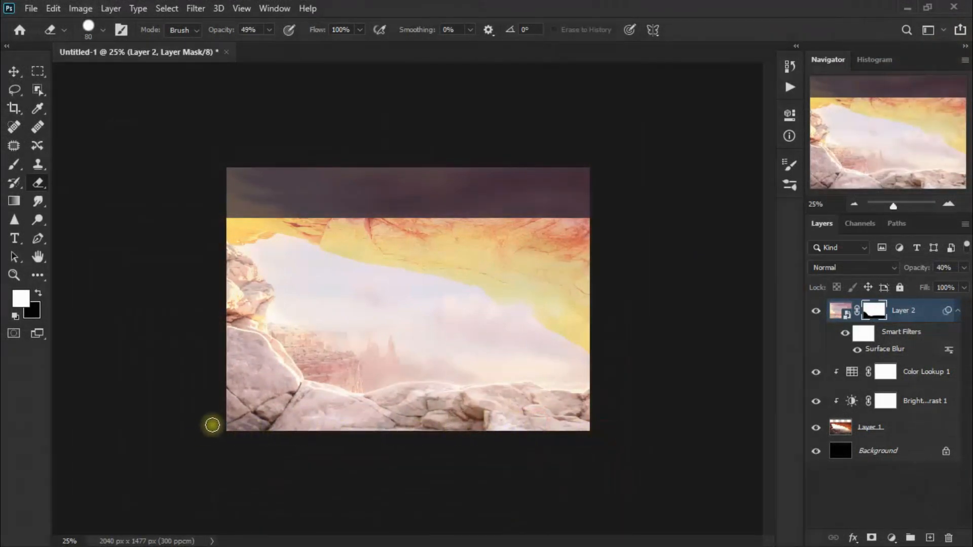
Step: Set the cloud layer's opacity to 100% and inspect the composite with and without the layer
left_click(14, 71)
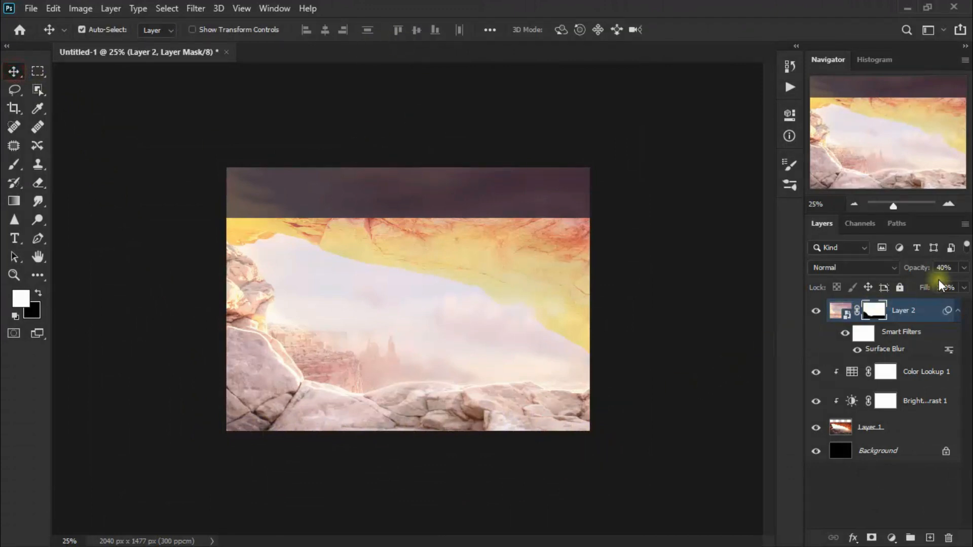
left_click(964, 269)
left_click_drag(922, 284, 963, 284)
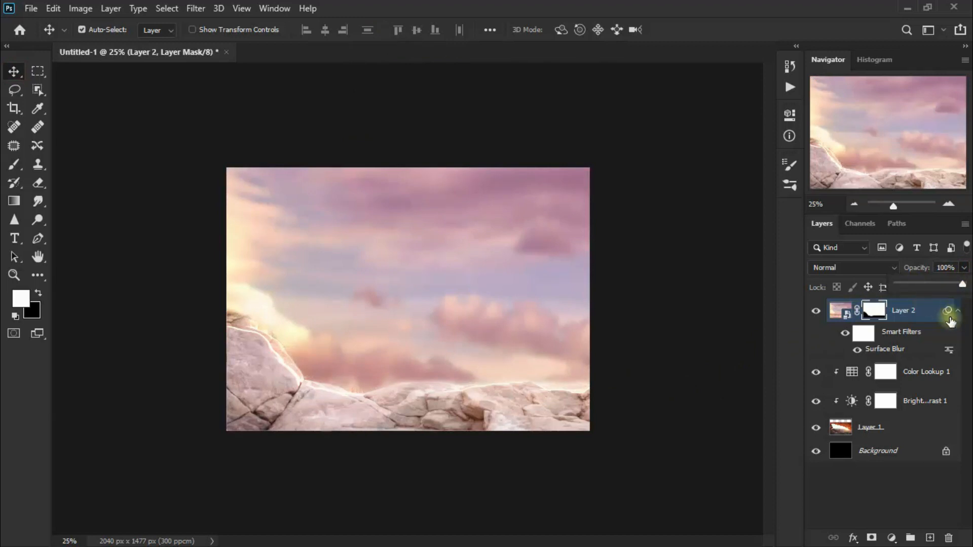
left_click(816, 311)
left_click(817, 311)
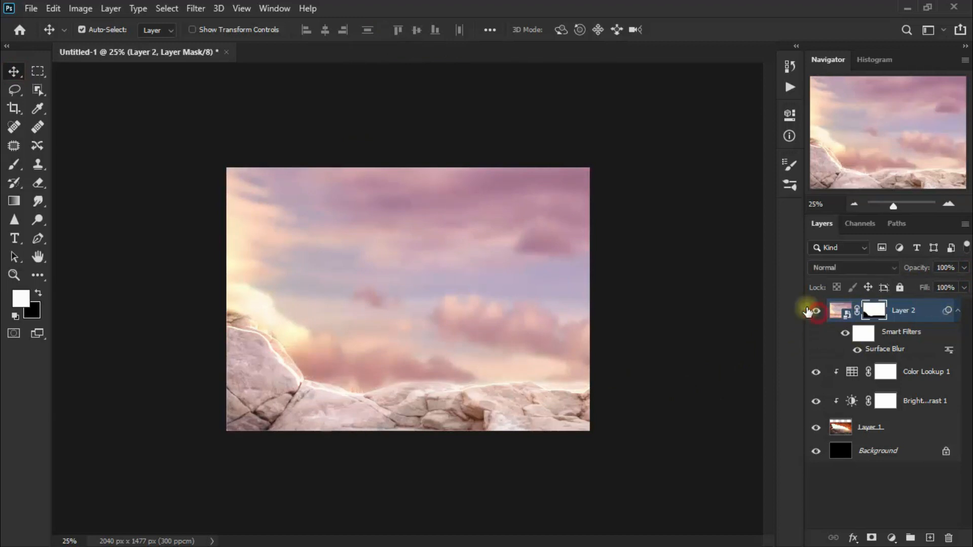
left_click(243, 8)
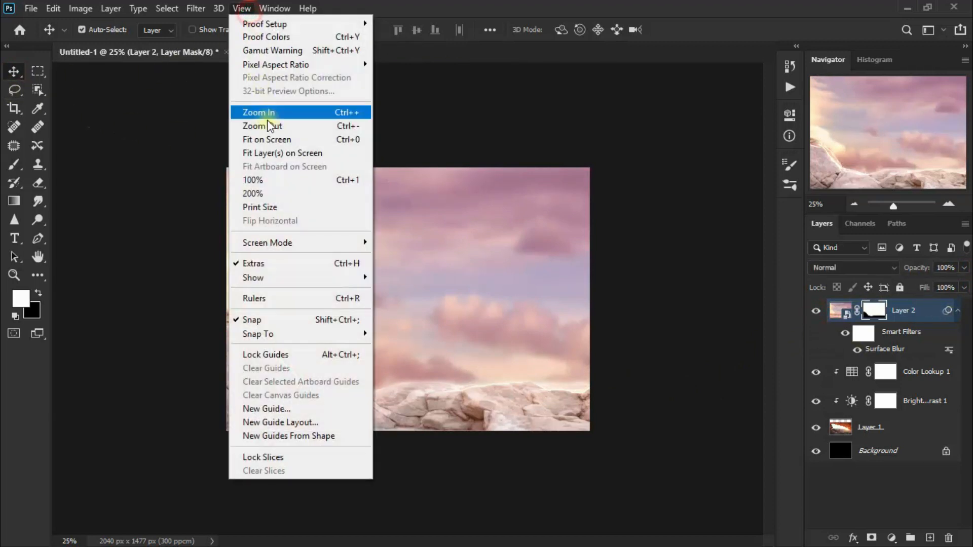
left_click(282, 147)
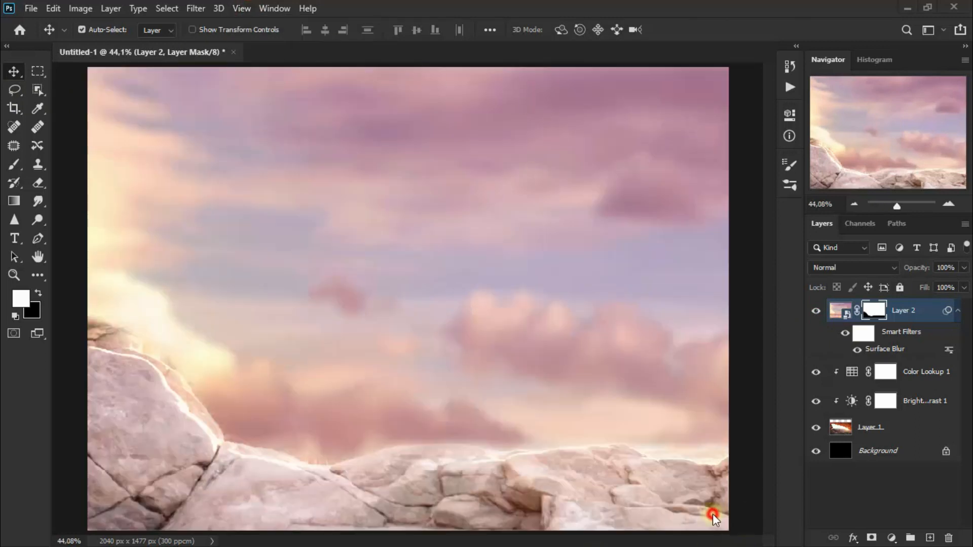
key("ctrl+minus")
key("ctrl+minus")
key("ctrl+minus")
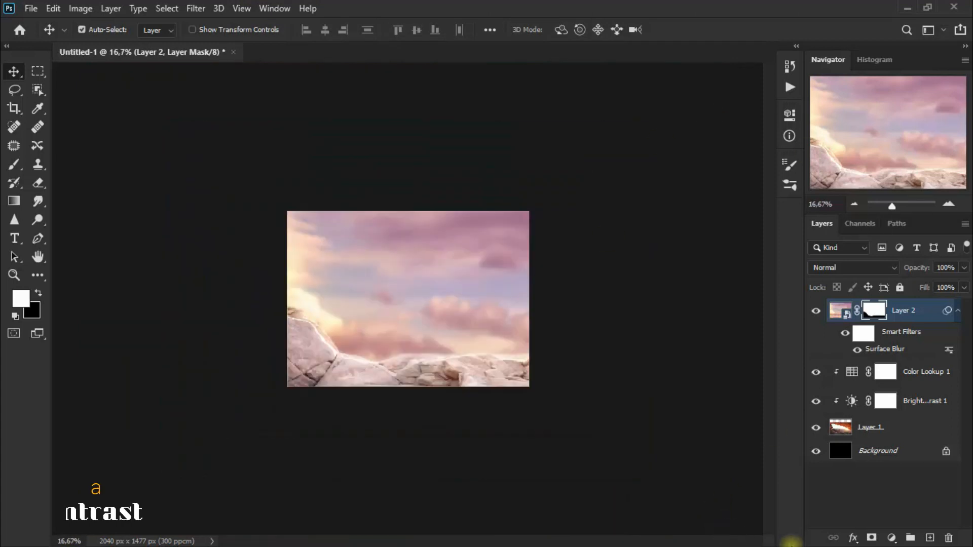
Step: Add a Brightness/Contrast adjustment clipped to the cloud layer, with Brightness 2 and Contrast -50, and compare the image with and without it
left_click(891, 537)
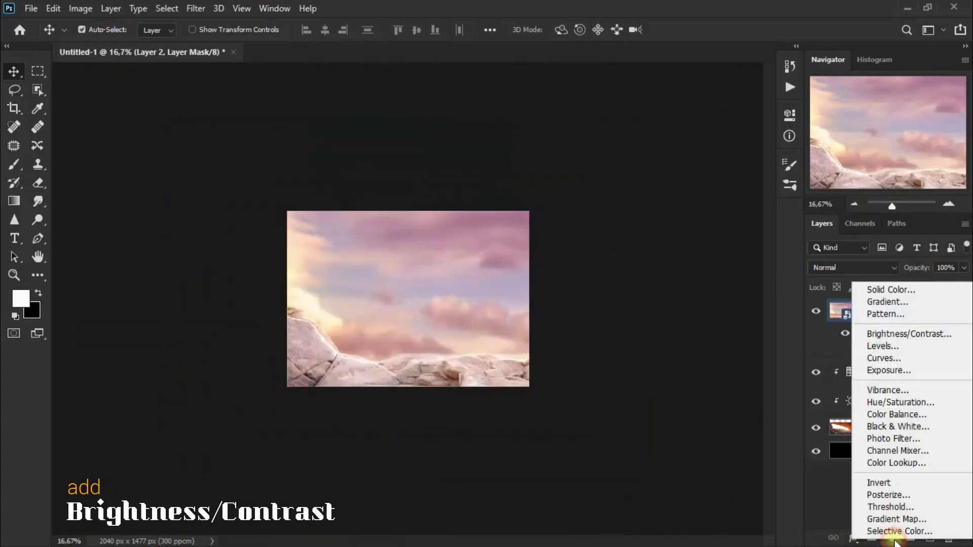
left_click(907, 334)
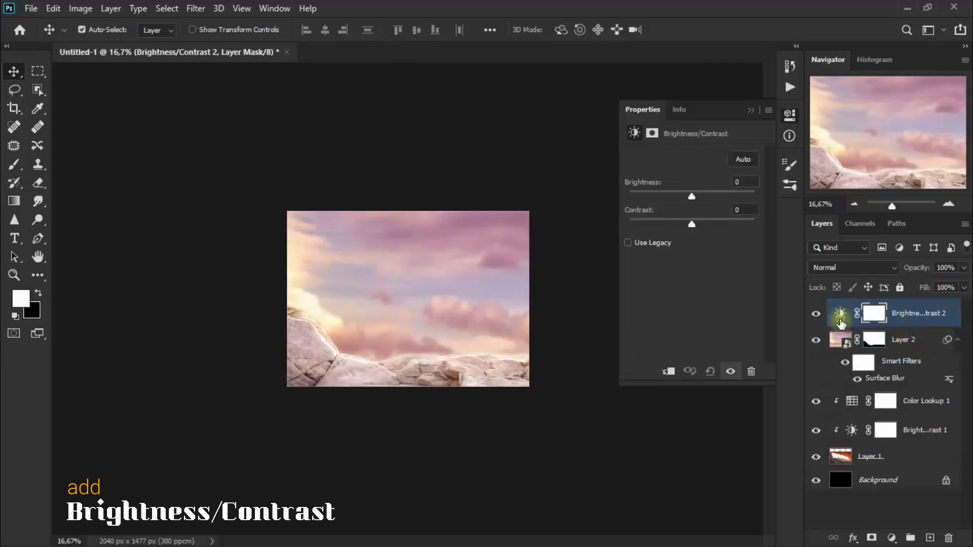
key("ctrl+alt+g")
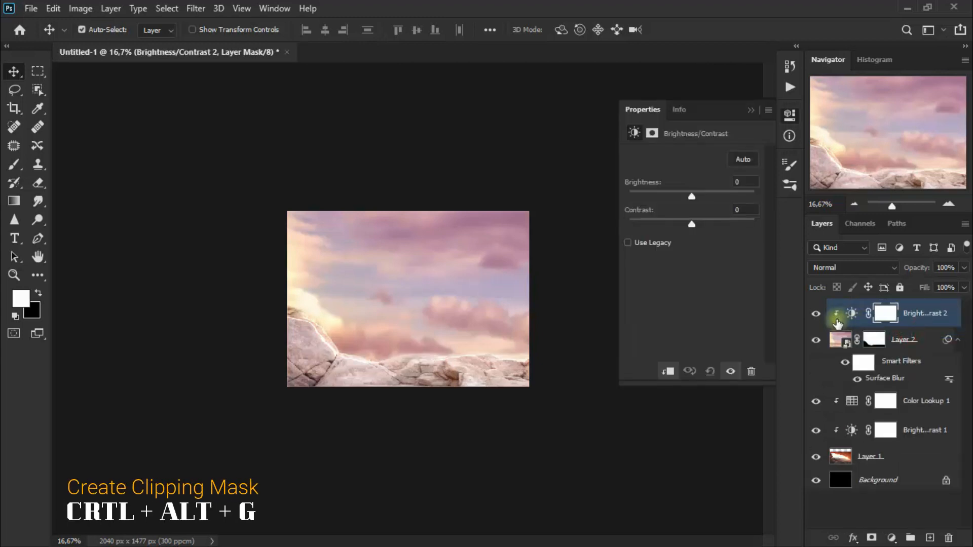
left_click_drag(691, 196, 693, 200)
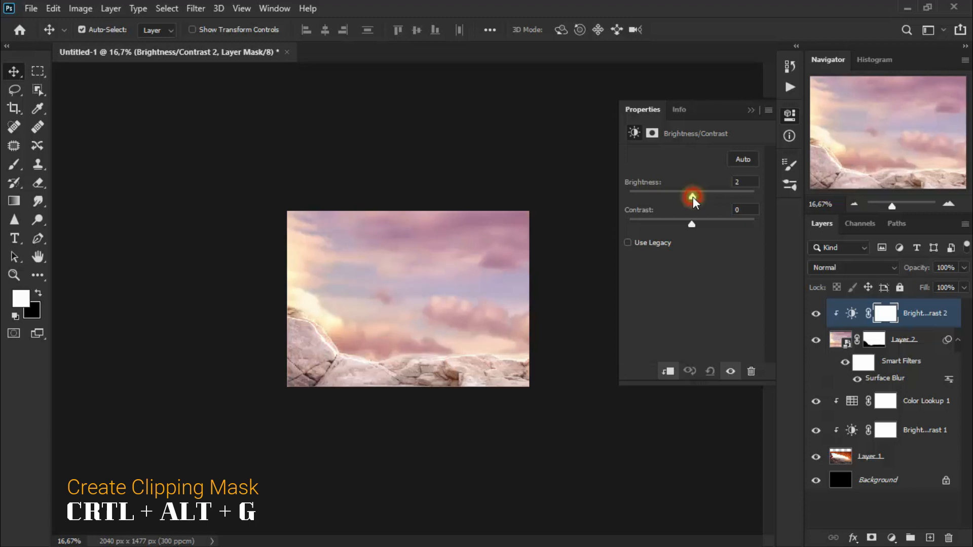
left_click_drag(694, 234, 653, 229)
left_click(740, 210)
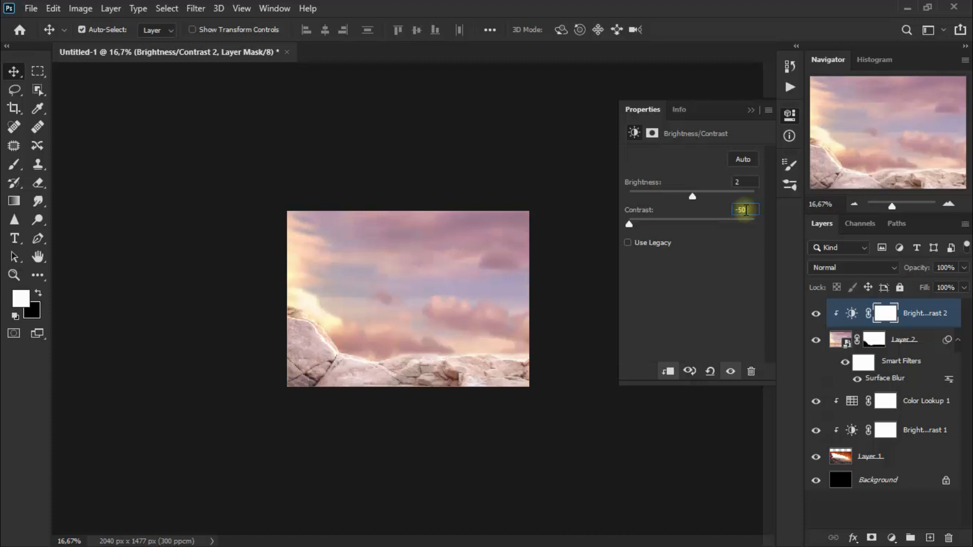
left_click(751, 110)
left_click(818, 316)
left_click(818, 316)
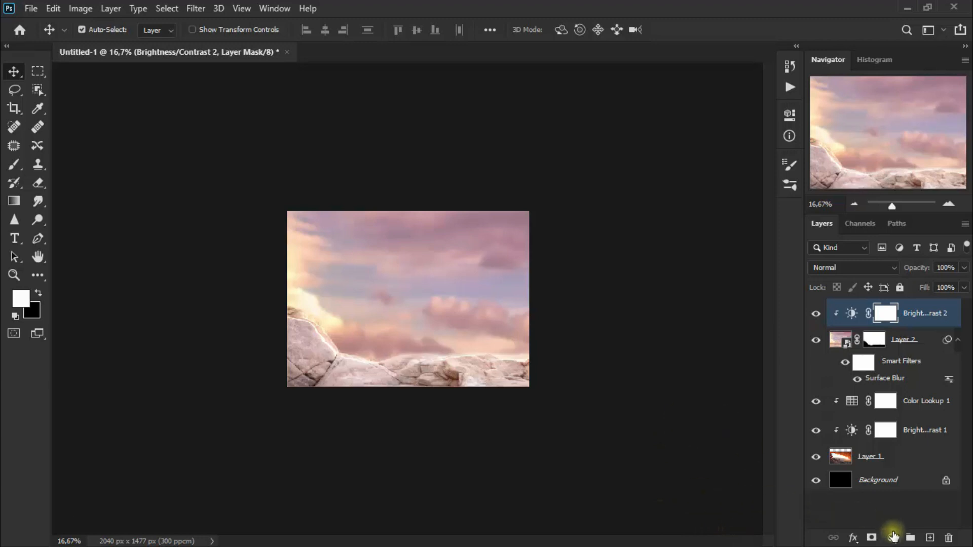
Step: Add a Color Lookup adjustment clipped to the cloud layer, using the Kodak 5218 Kodak 2383 (by Adobe).cube 3DLUT file
left_click(894, 536)
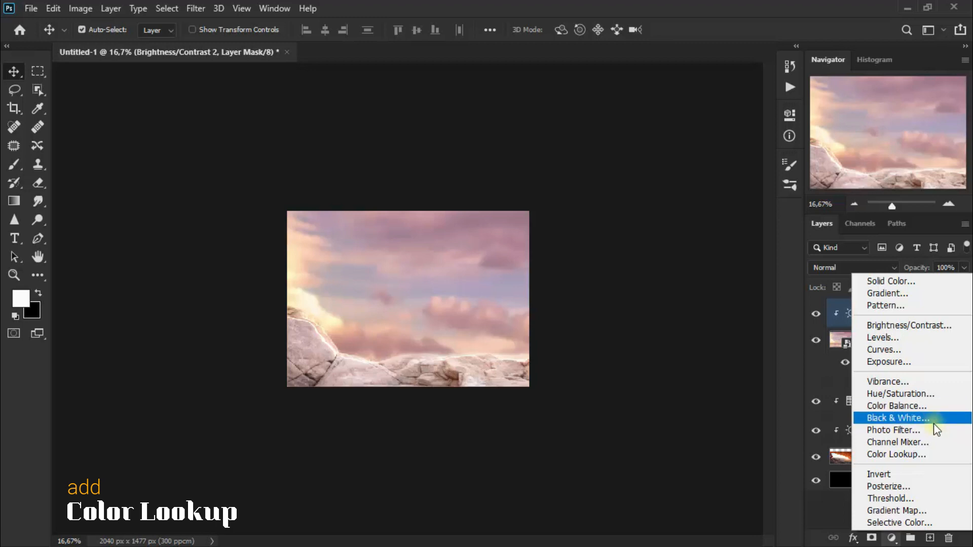
left_click(929, 453)
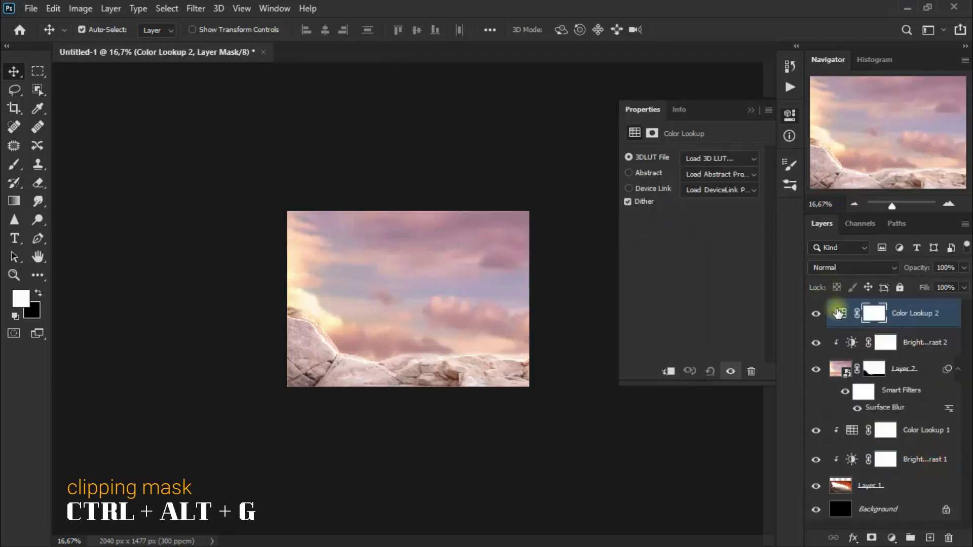
key("ctrl+alt+g")
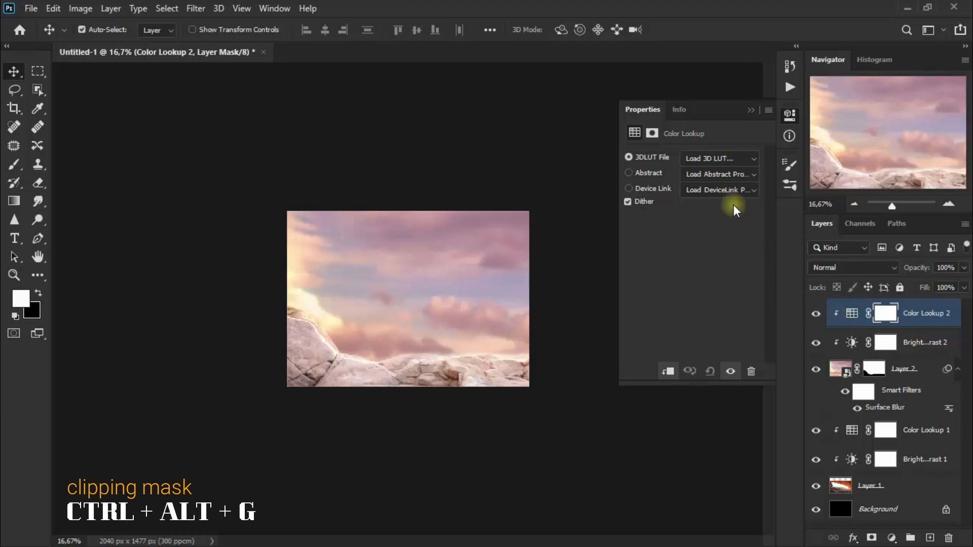
left_click(709, 159)
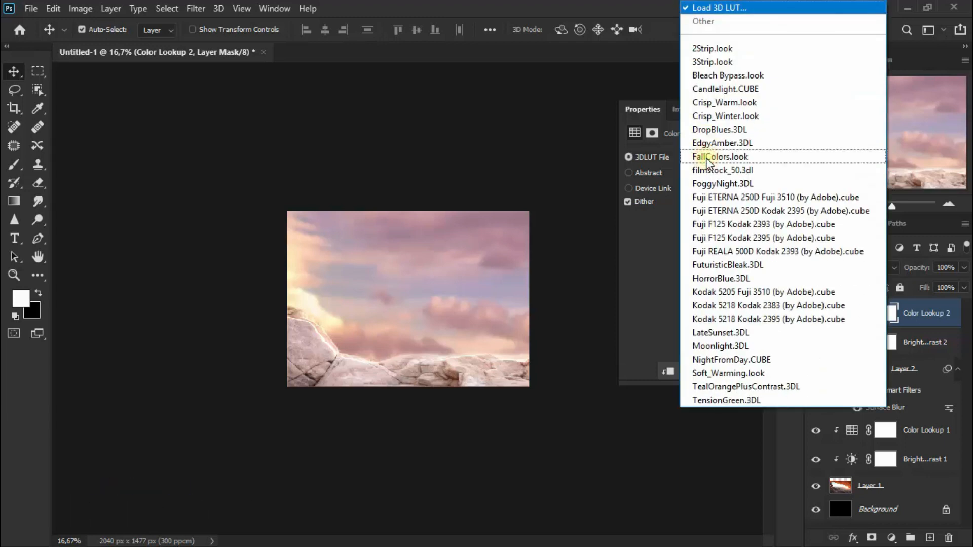
left_click(867, 307)
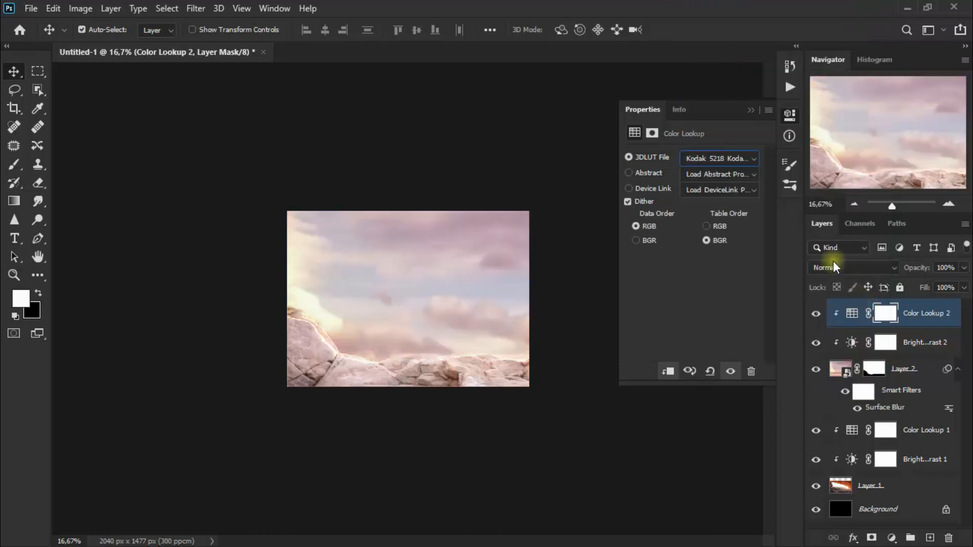
Step: Compare the sky with and without its clipped Color Lookup adjustment and inspect the whole composite fitted to the screen
left_click(754, 111)
left_click(817, 313)
left_click(816, 313)
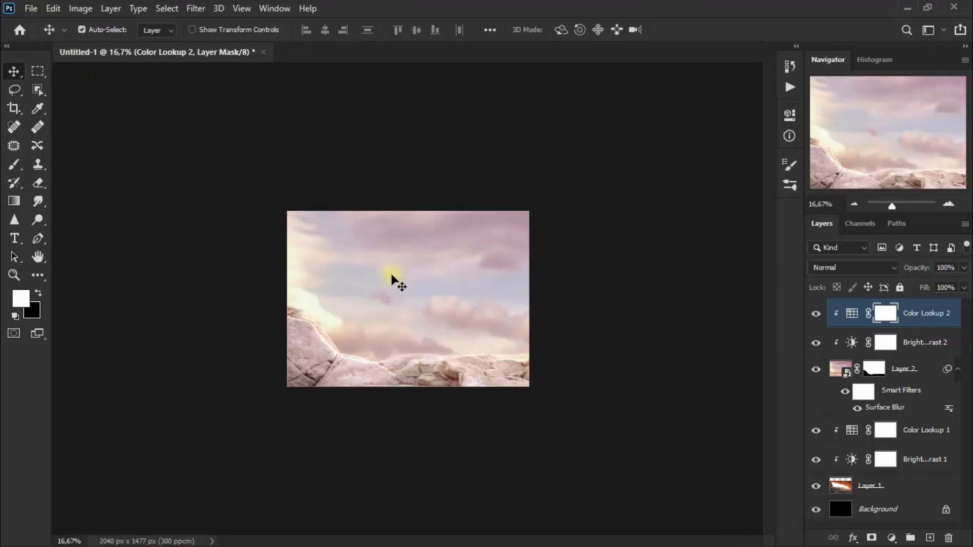
left_click(240, 9)
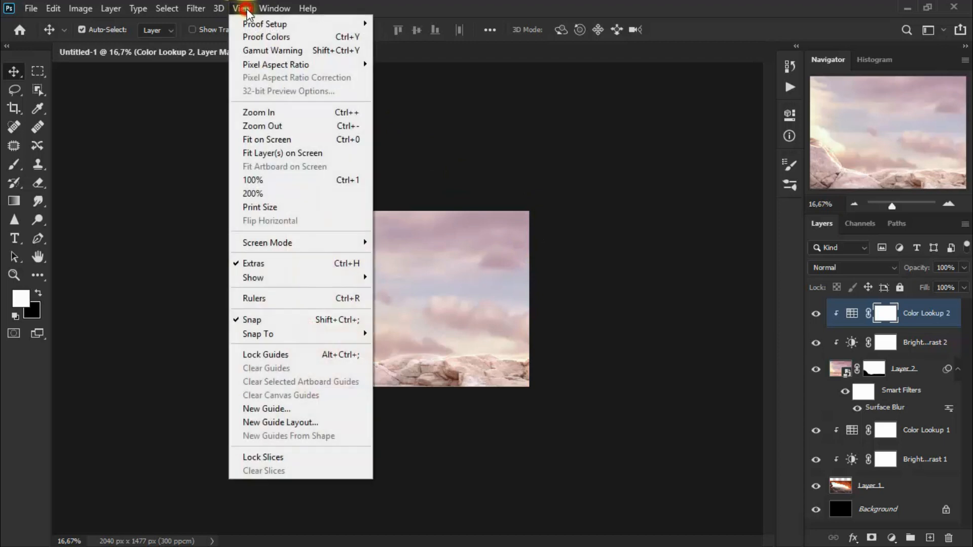
left_click(277, 139)
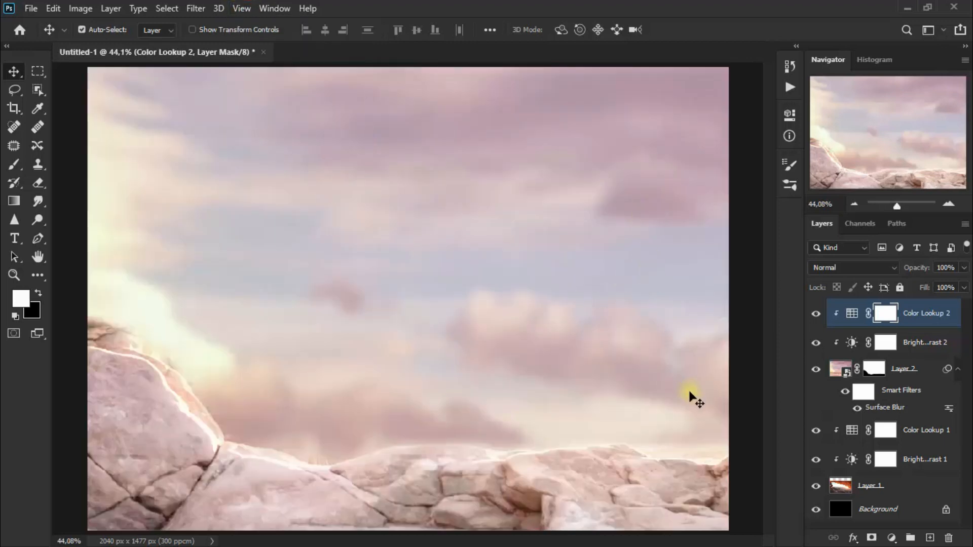
key("ctrl+minus")
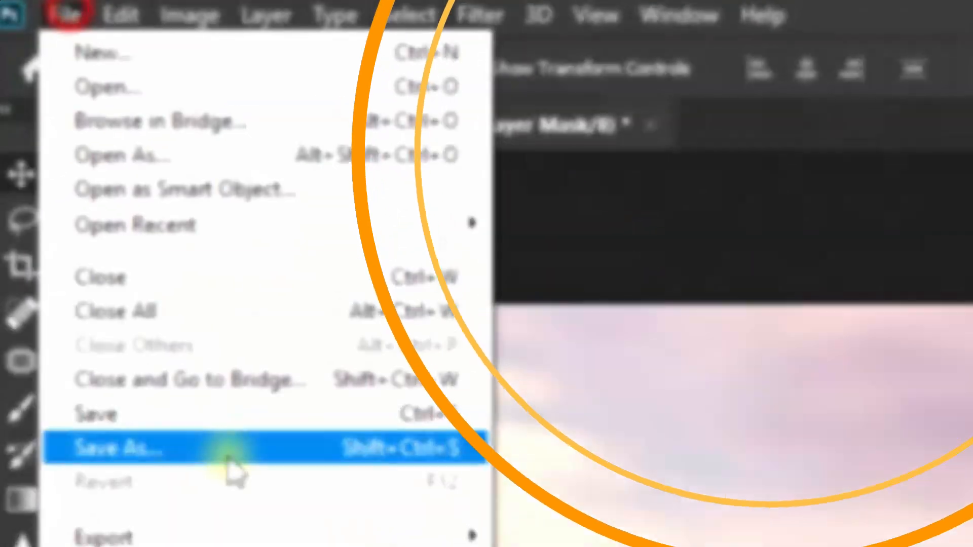
Step: Save the composite as a layered Photoshop file named the-journey-portal in the "the journey" folder
left_click(228, 456)
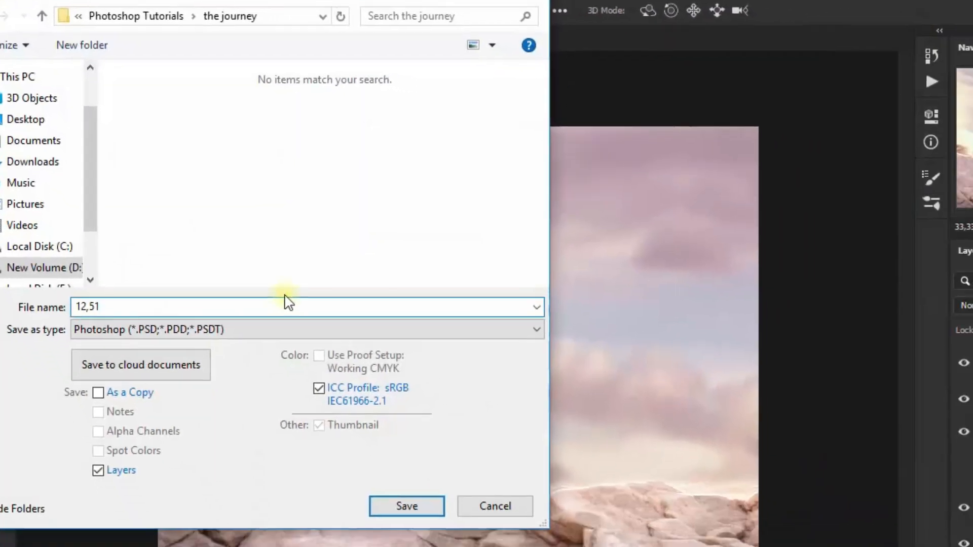
key("BackSpace")
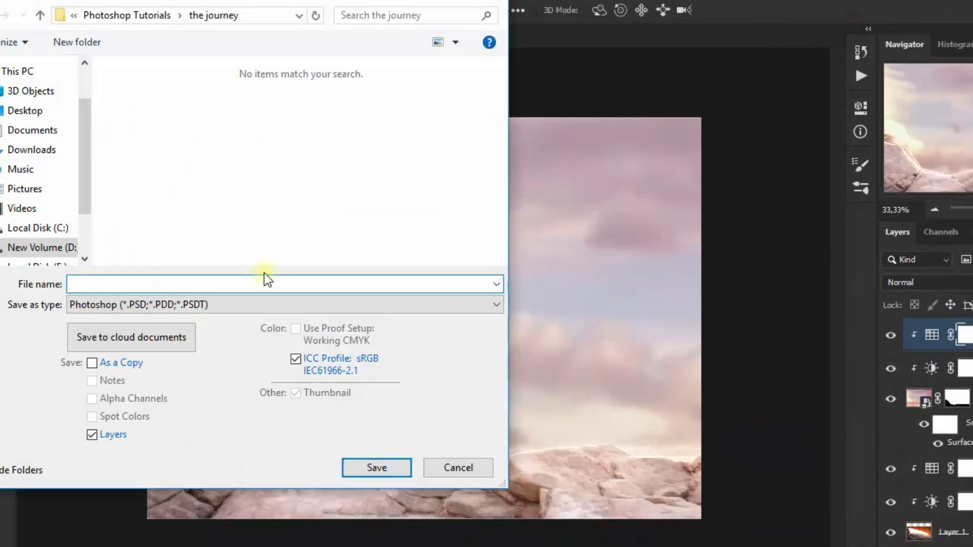
type("the-journey-portal")
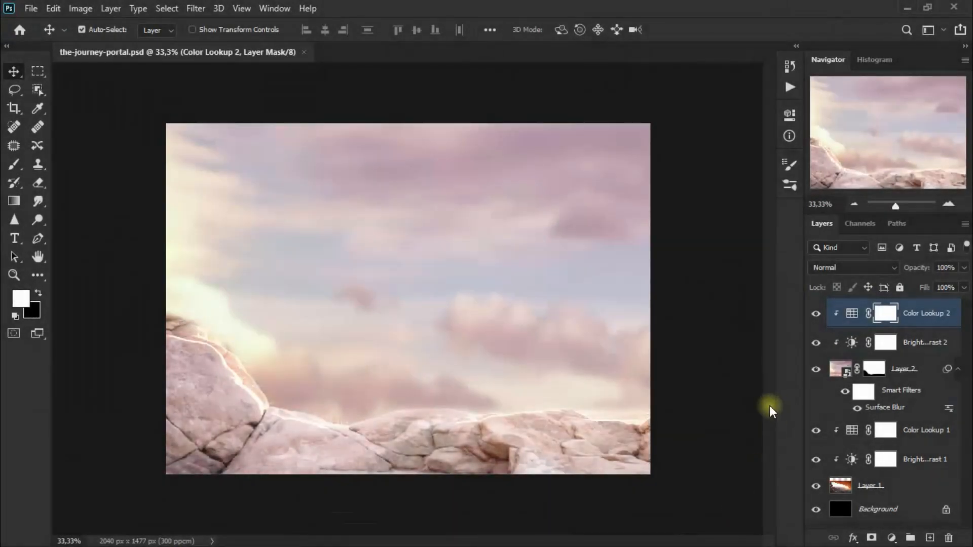
Step: Add an unclipped Color Lookup adjustment above all layers, using the FuturisticBleak.3DL 3DLUT file
left_click(892, 538)
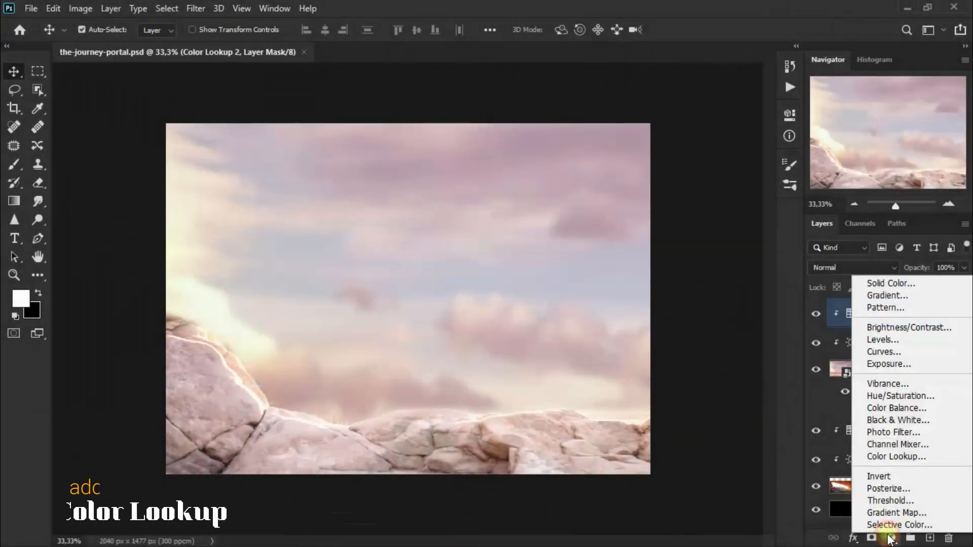
left_click(927, 457)
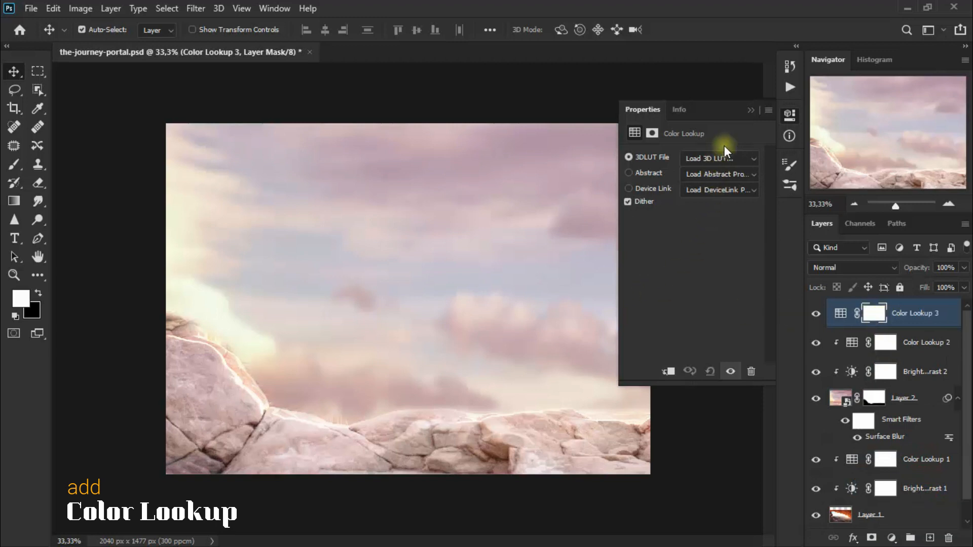
left_click(718, 156)
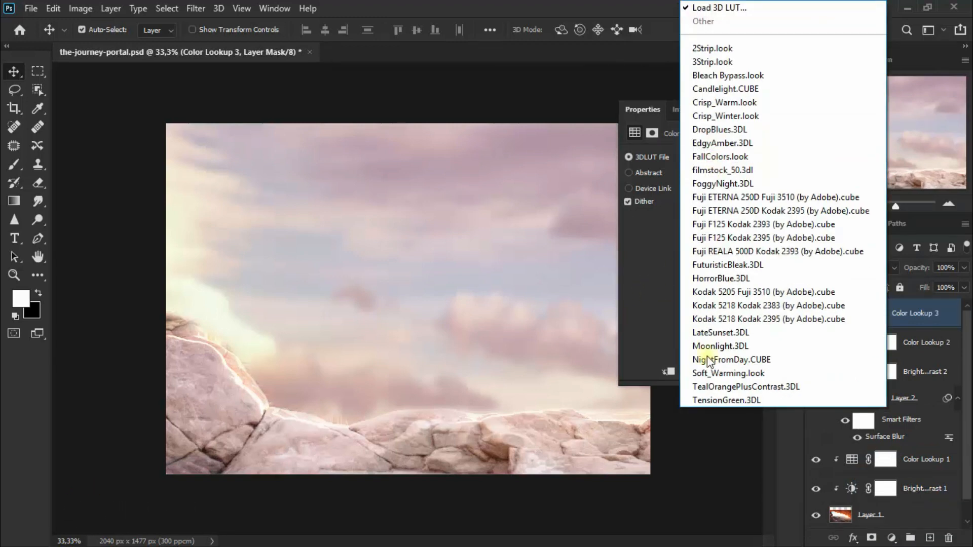
left_click(817, 272)
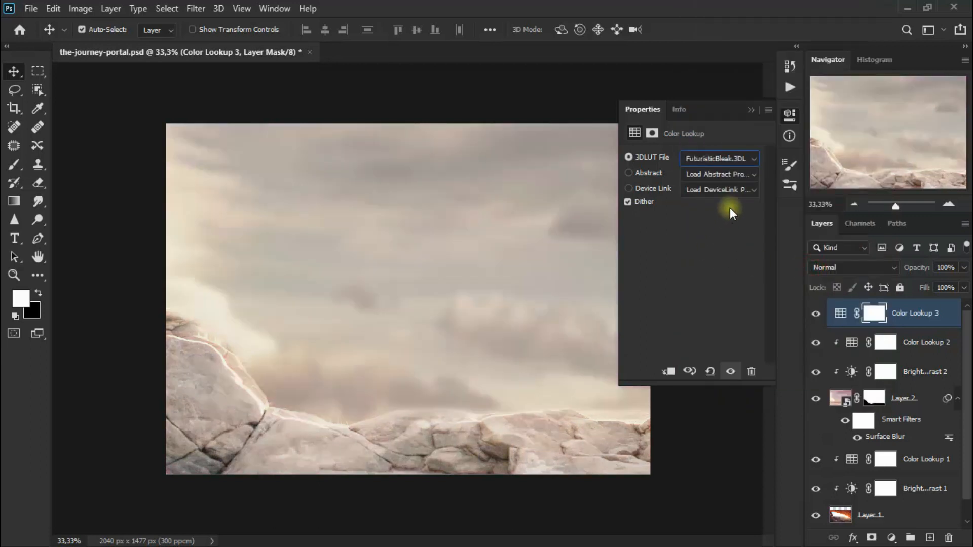
left_click(753, 110)
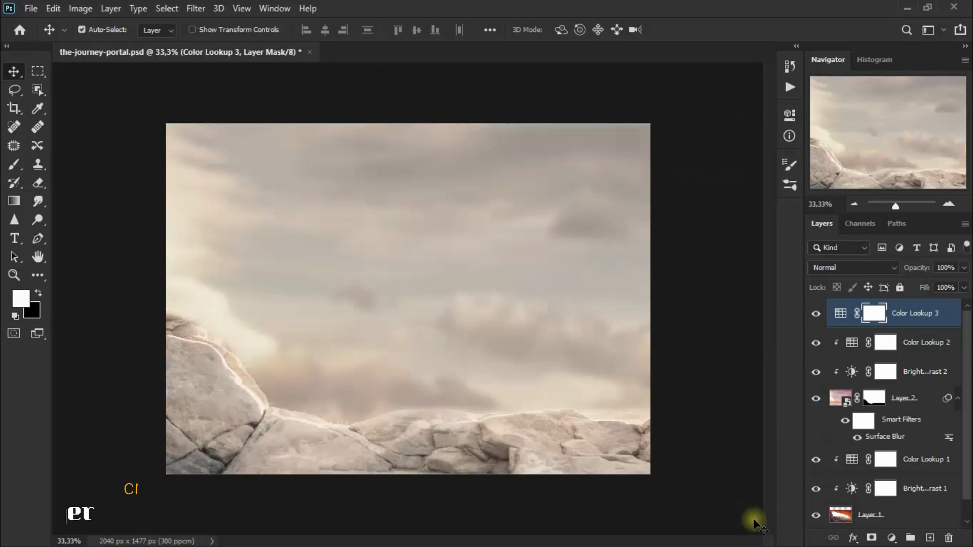
Step: Create a new layer above the color adjustments and fill it with the solid color 3c3c3c at 100% opacity
left_click(930, 538)
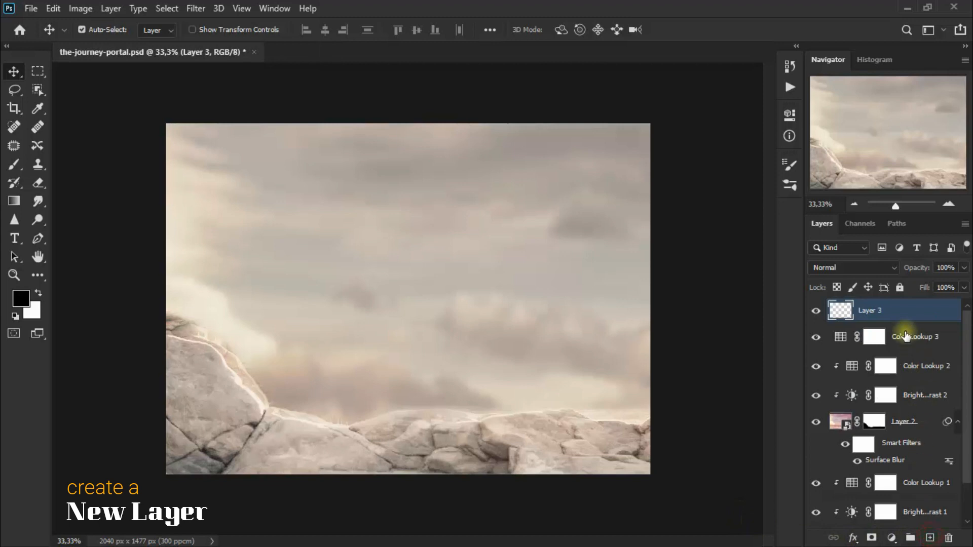
left_click(54, 9)
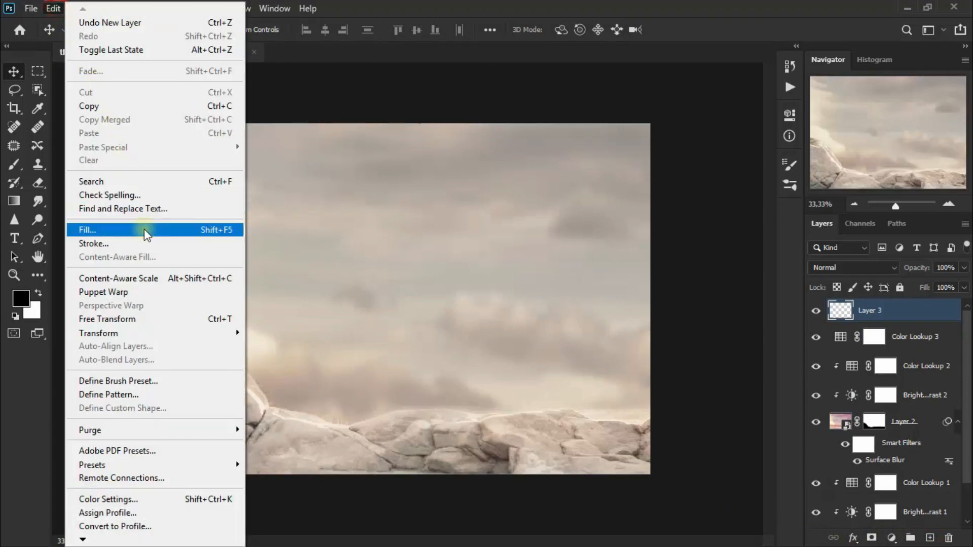
left_click(144, 231)
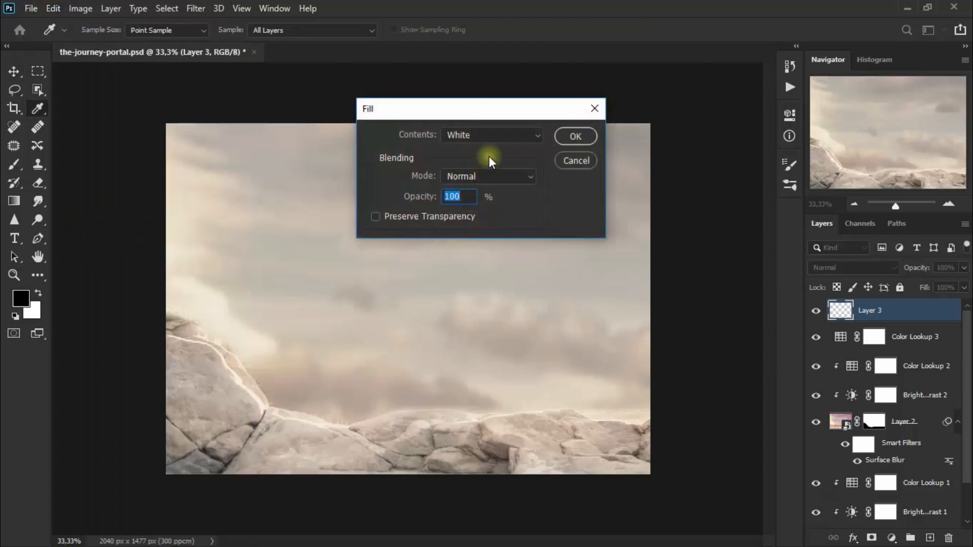
left_click(504, 137)
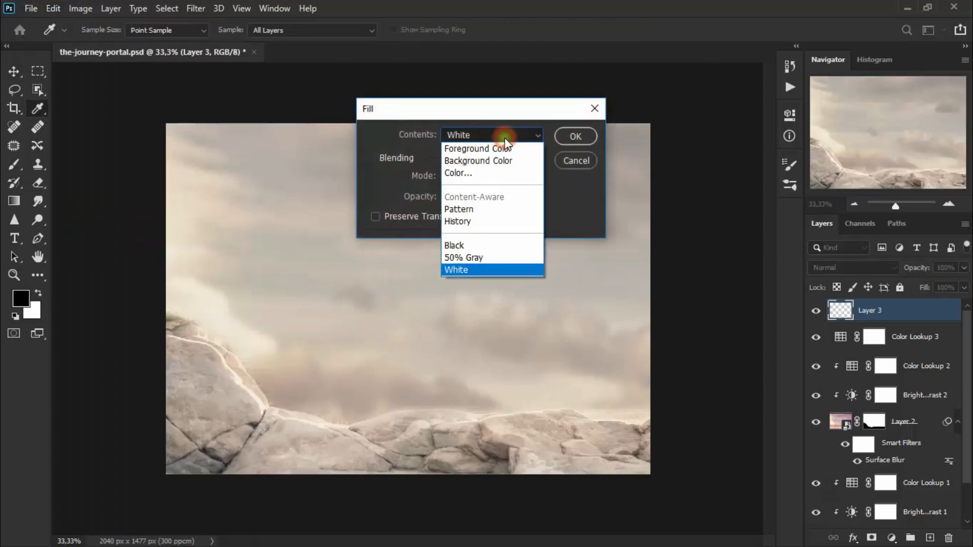
left_click(505, 174)
type("3c3c3c")
left_click(567, 325)
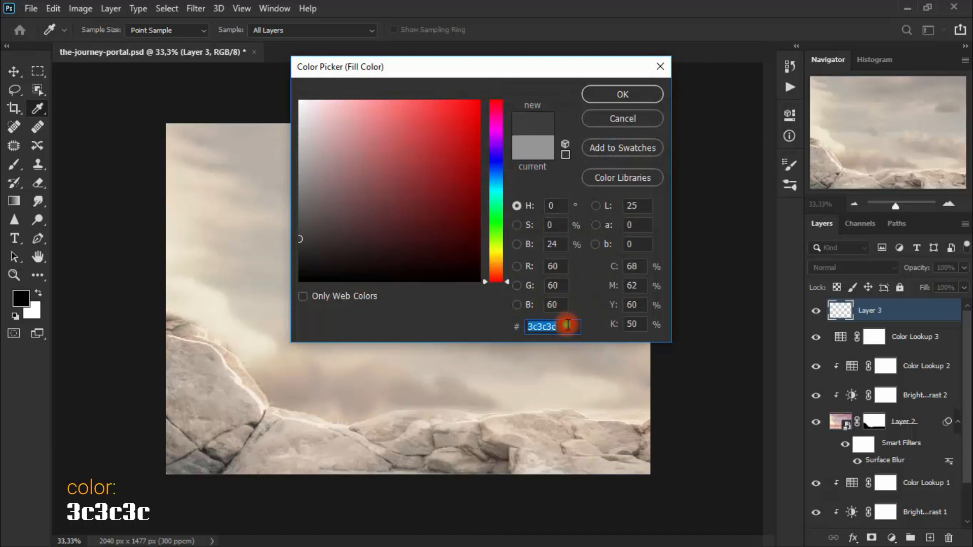
left_click(640, 94)
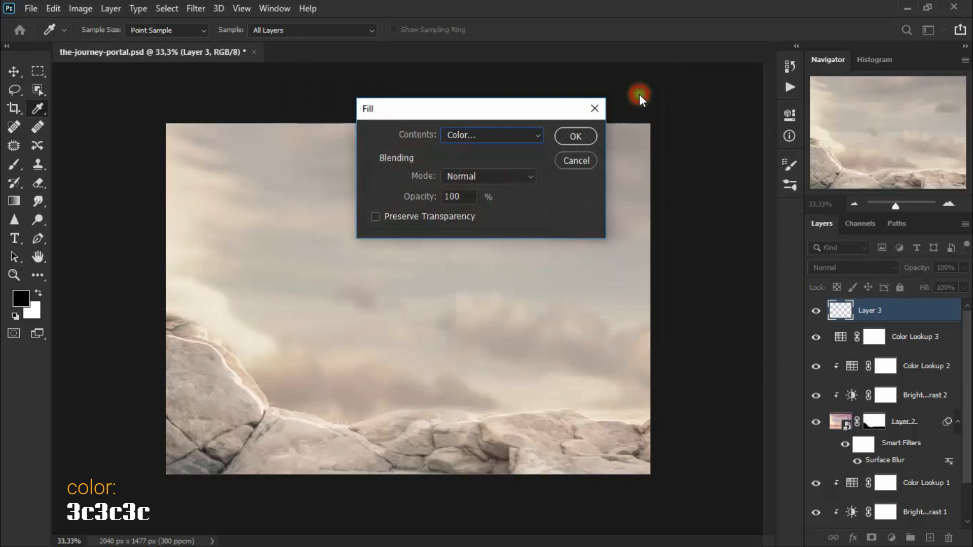
key("v")
left_click(582, 142)
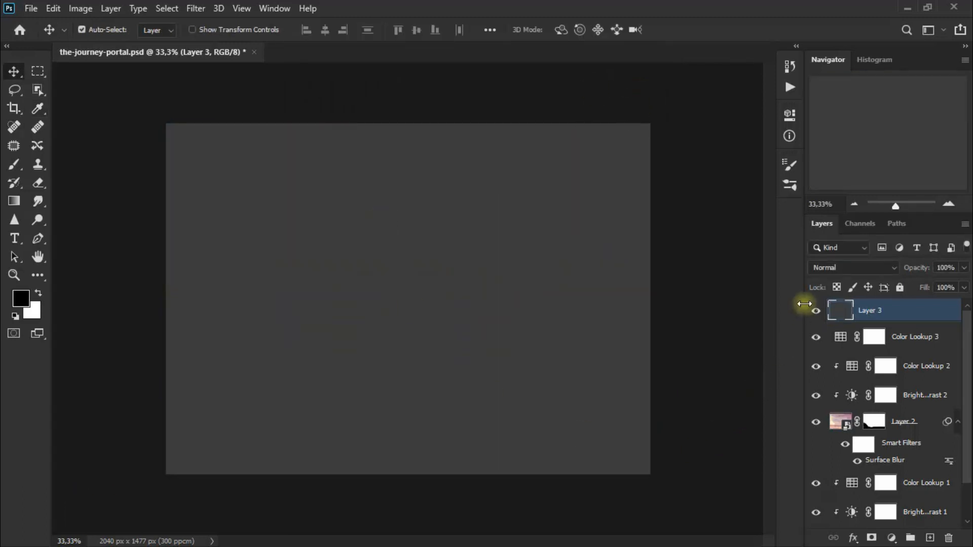
Step: Set the gray layer's blending mode to Overlay and compare the image with and without it
left_click(828, 269)
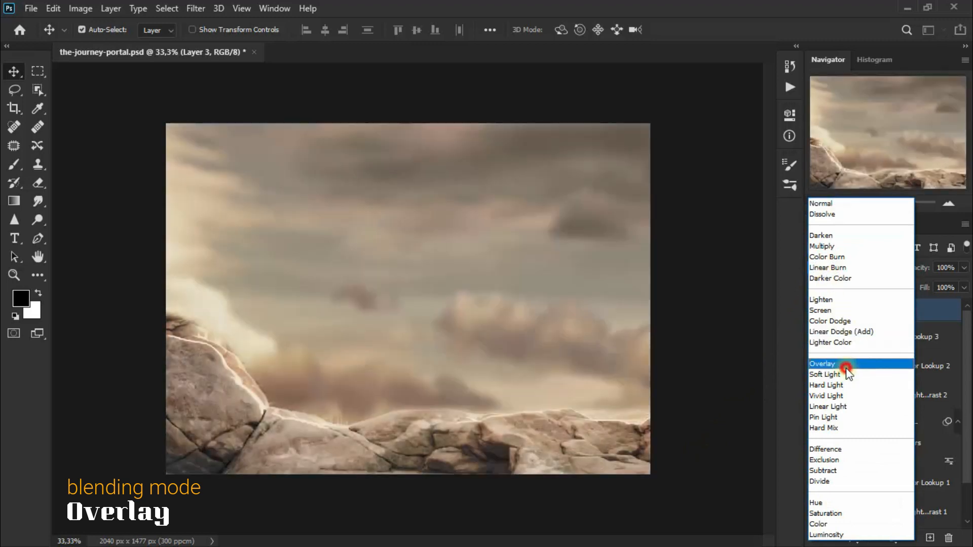
left_click(847, 366)
left_click(816, 311)
left_click(816, 311)
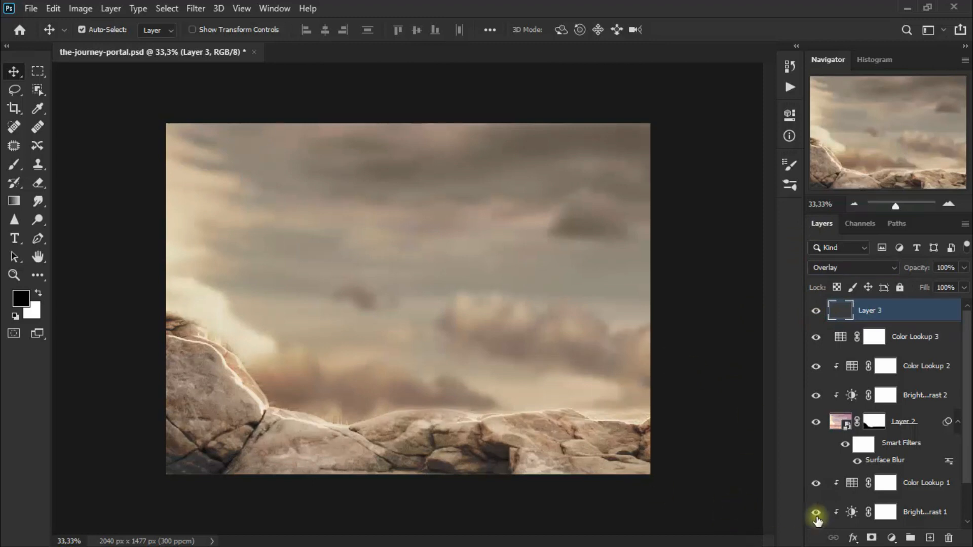
Step: Unlink the cloud layer from its mask and free-transform the clouds up and to the right behind the rocks
left_click(857, 422)
left_click(840, 425)
left_click(840, 424)
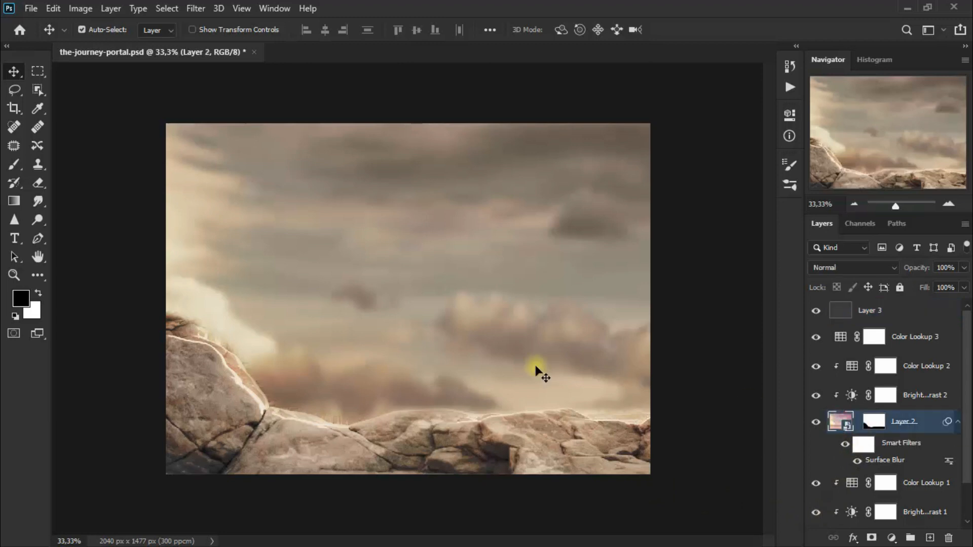
key("ctrl+t")
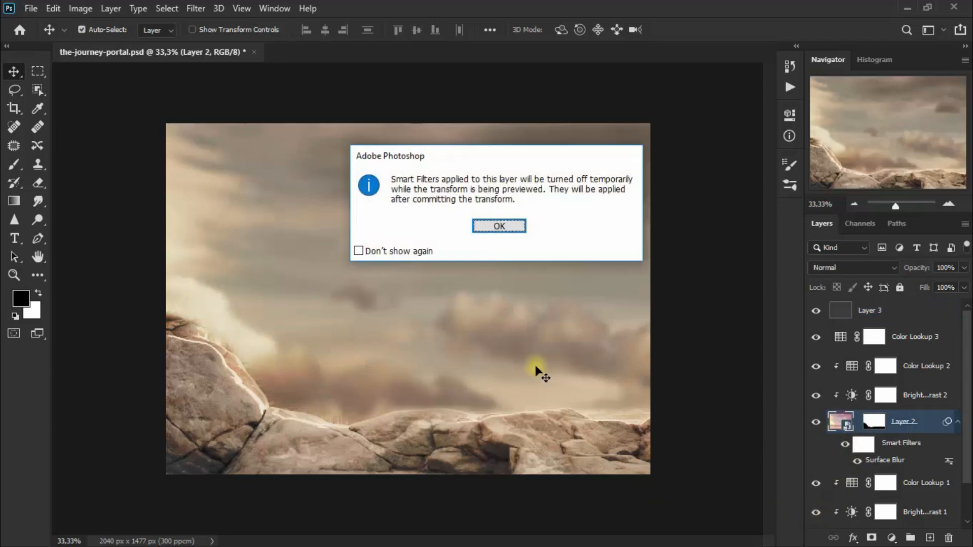
left_click(515, 225)
left_click_drag(411, 276, 457, 218)
left_click(38, 71)
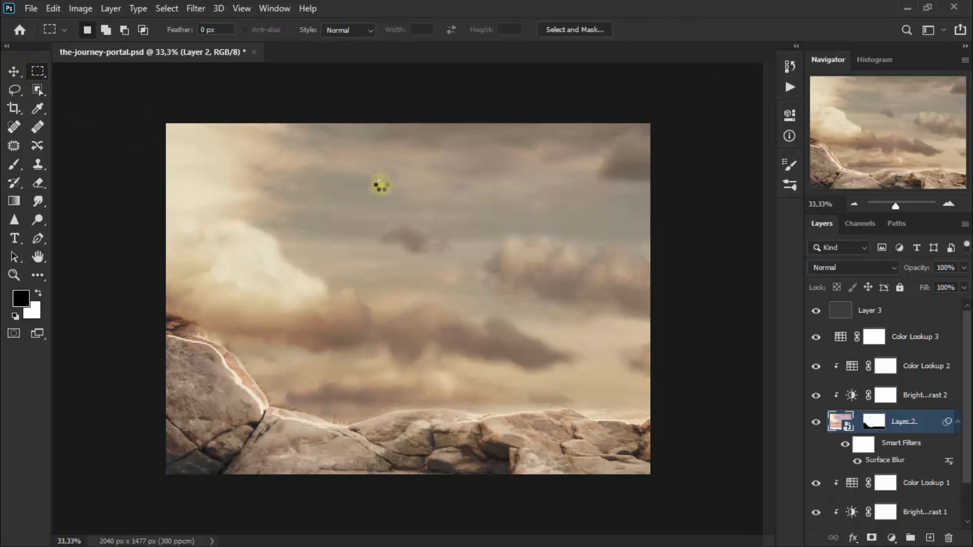
Step: Free-transform the clouds again, shifting them back slightly left and down to about X 1157 px, Y 621 px
key("v")
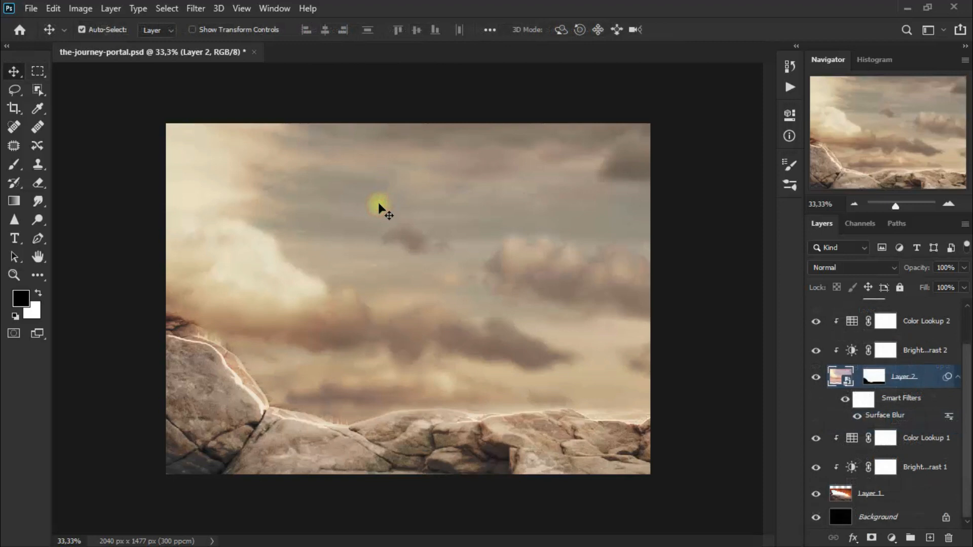
key("ctrl+t")
left_click(499, 226)
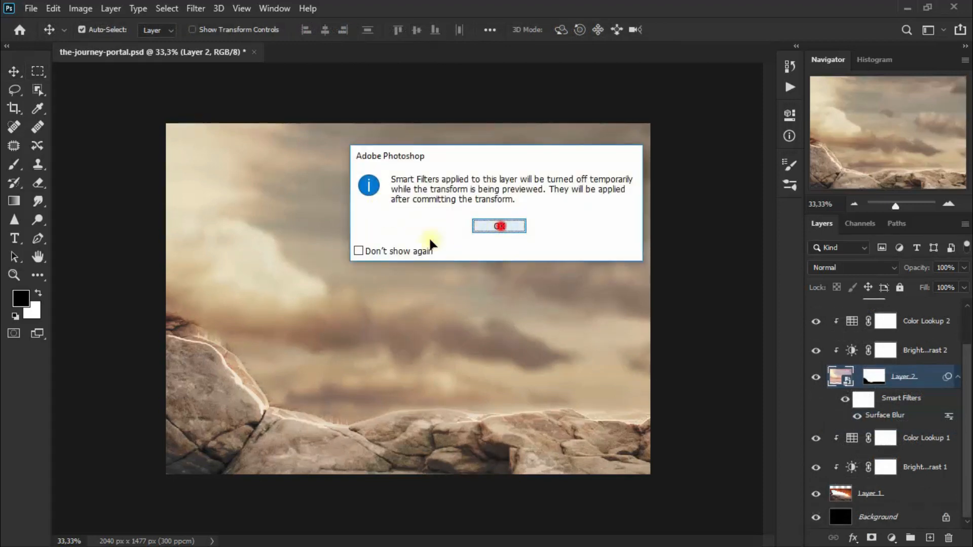
left_click_drag(430, 376, 401, 393)
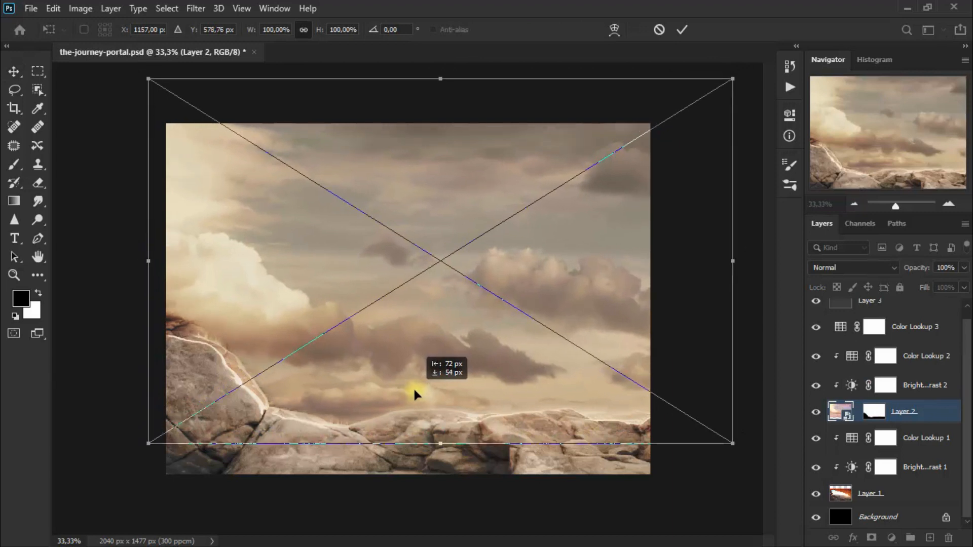
left_click_drag(415, 390, 414, 393)
left_click_drag(435, 334, 435, 344)
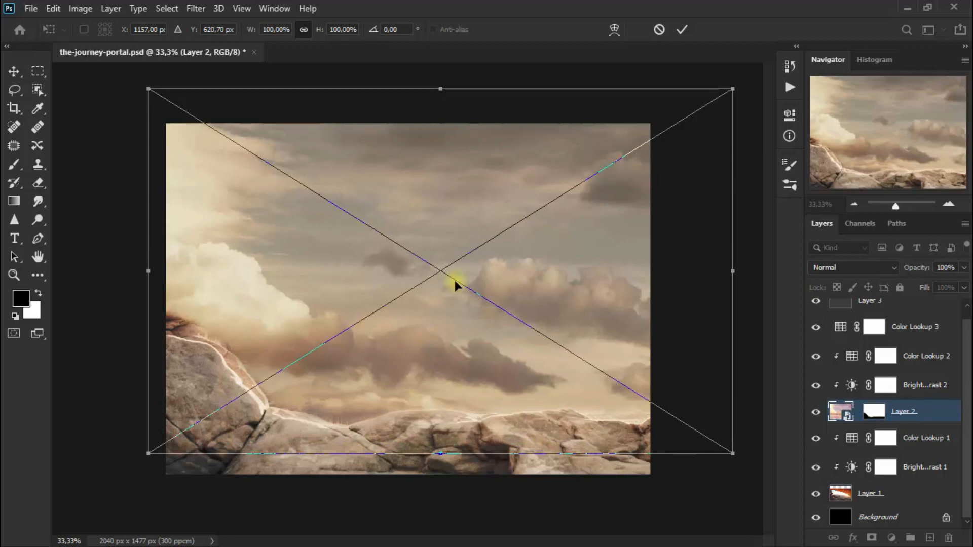
left_click(11, 70)
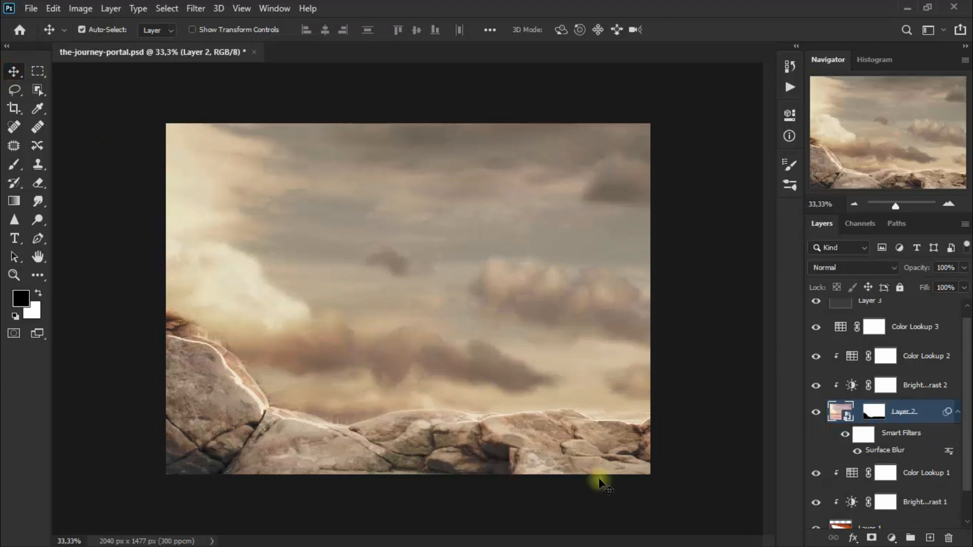
Step: Collapse the cloud layer's Smart Filters list and link the layer to its mask again
left_click(958, 413)
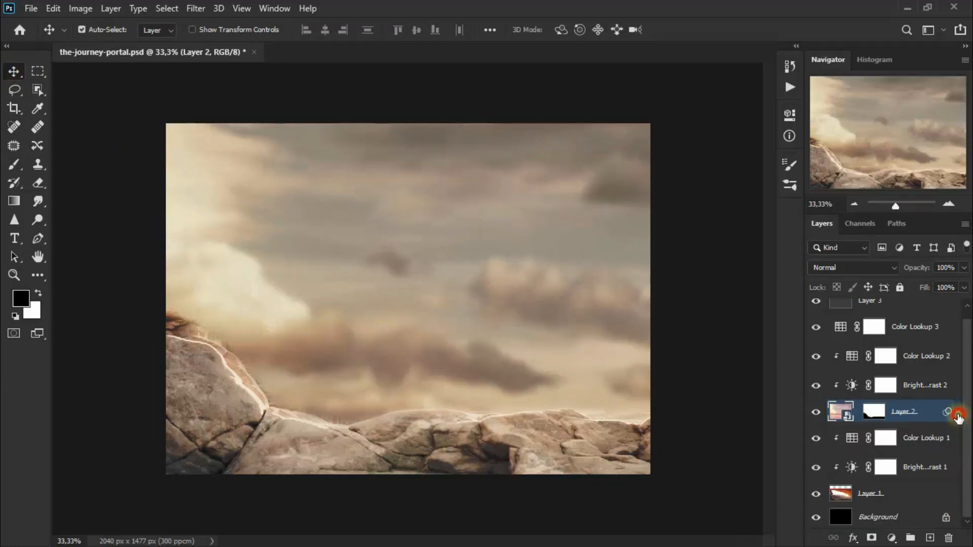
left_click_drag(900, 338, 872, 427)
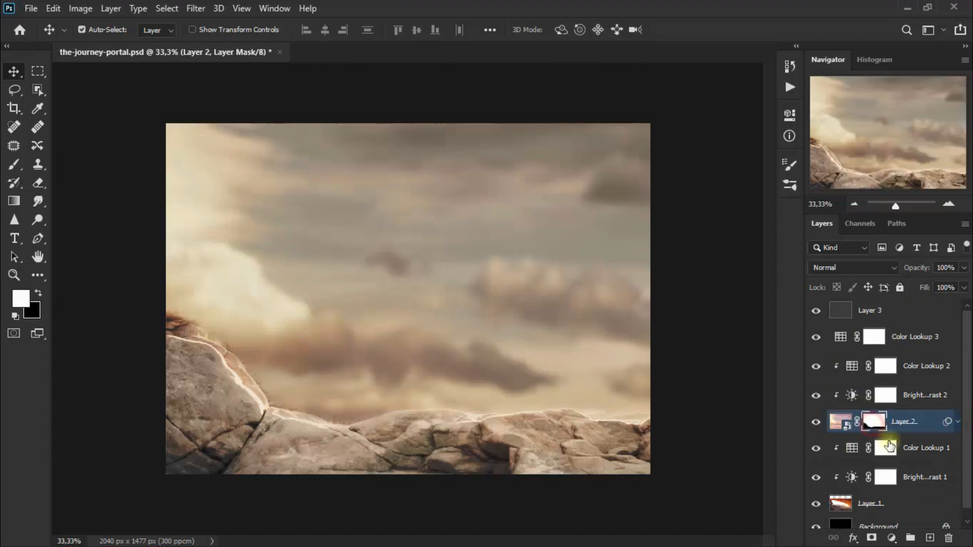
Step: Open circle-light-photography.jpg from the recent files and bring it into the-journey-portal.psd as a layer above the gray Overlay layer
left_click(907, 310)
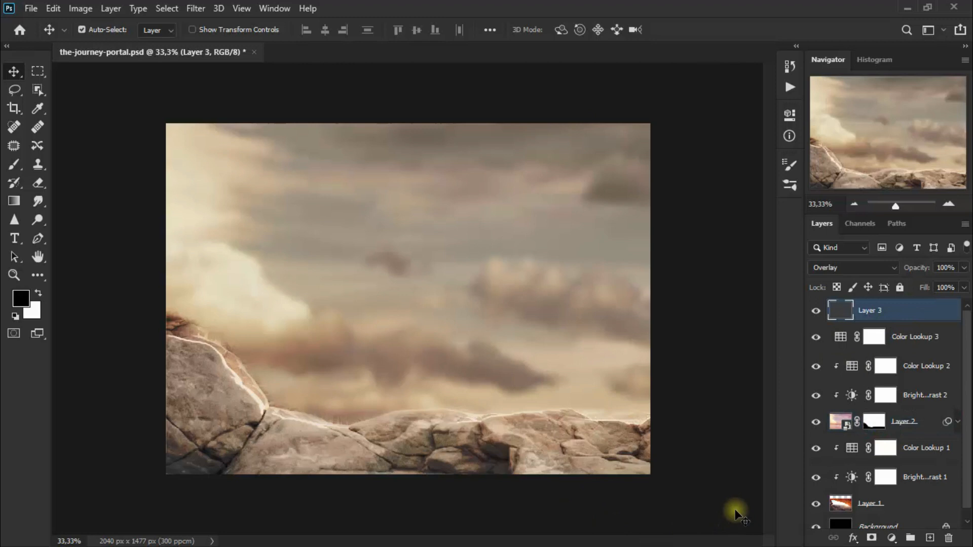
left_click(17, 32)
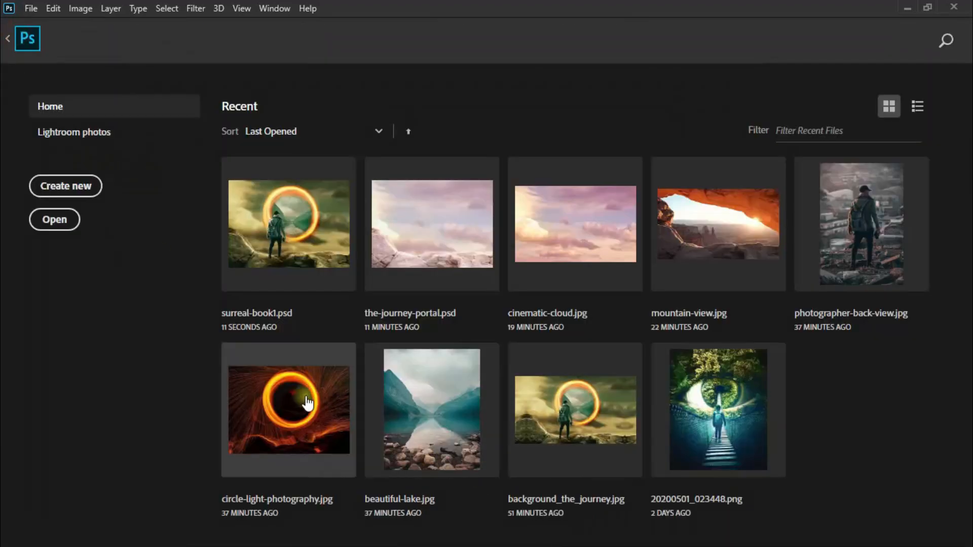
left_click(268, 403)
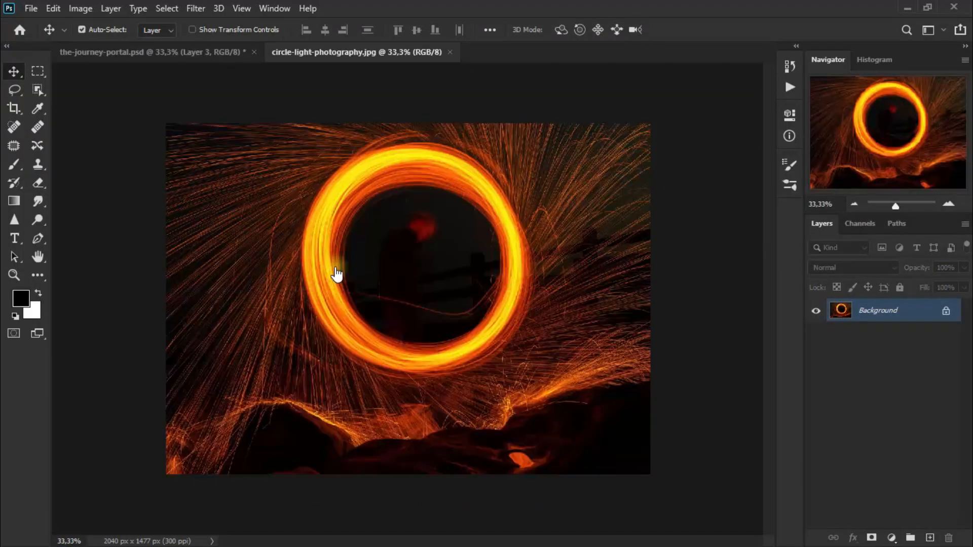
left_click_drag(330, 272, 413, 300)
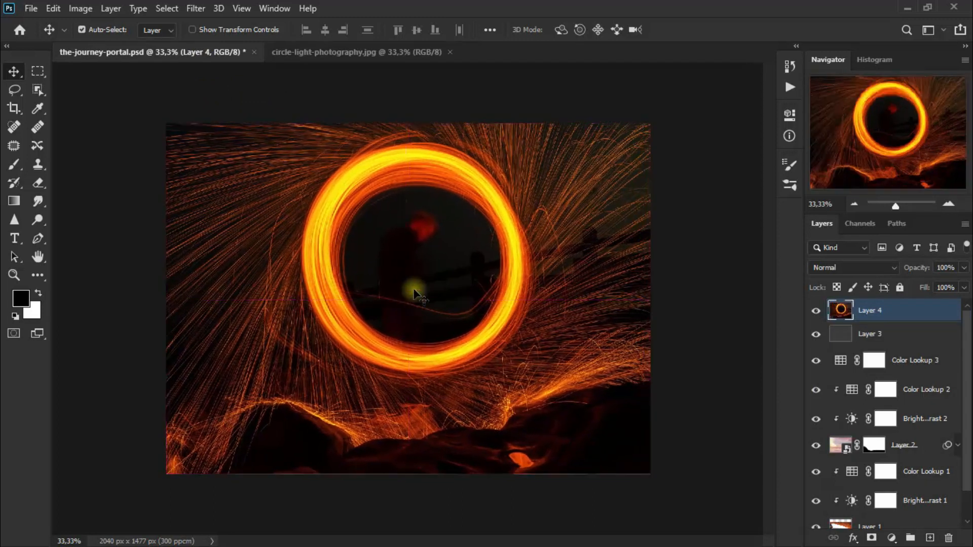
Step: Close circle-light-photography.jpg and set the circle-light layer's blending mode to Overlay
left_click(408, 55)
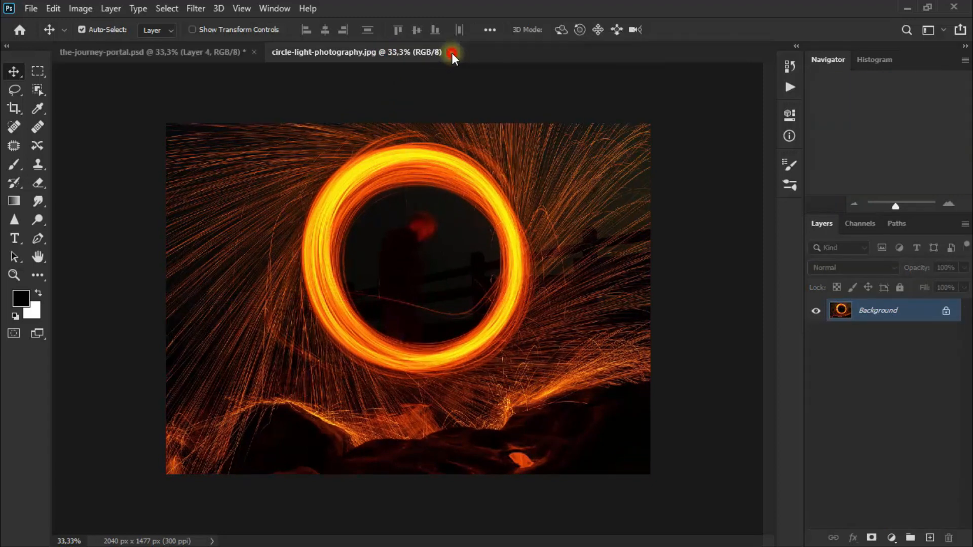
left_click(451, 52)
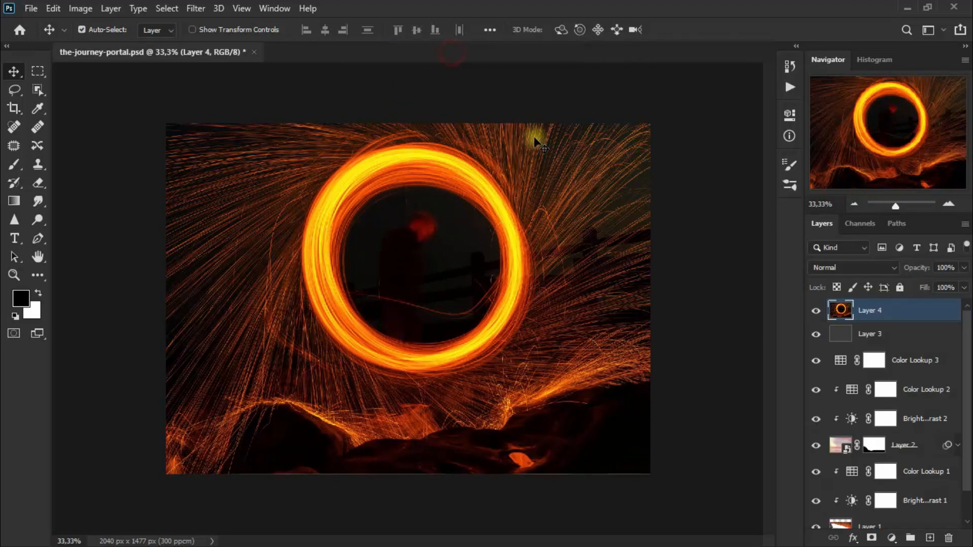
left_click(835, 268)
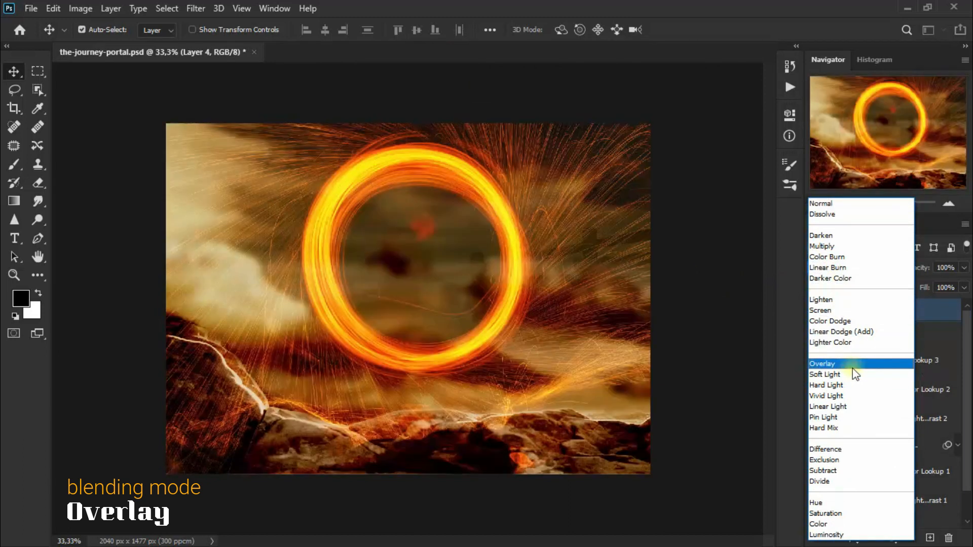
left_click(852, 363)
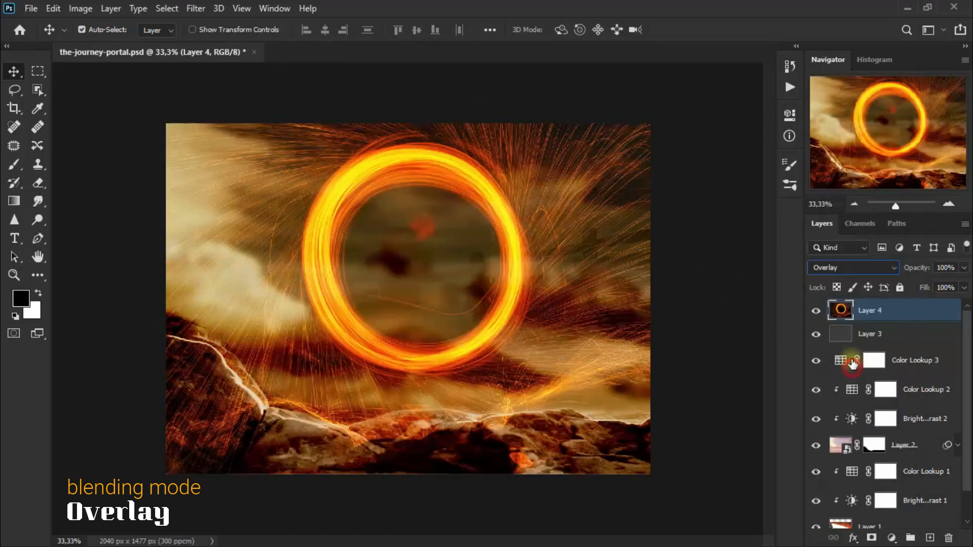
Step: Add a layer mask to the circle-light layer and outline the glowing ring with a loose freehand Patch tool selection
left_click(873, 539)
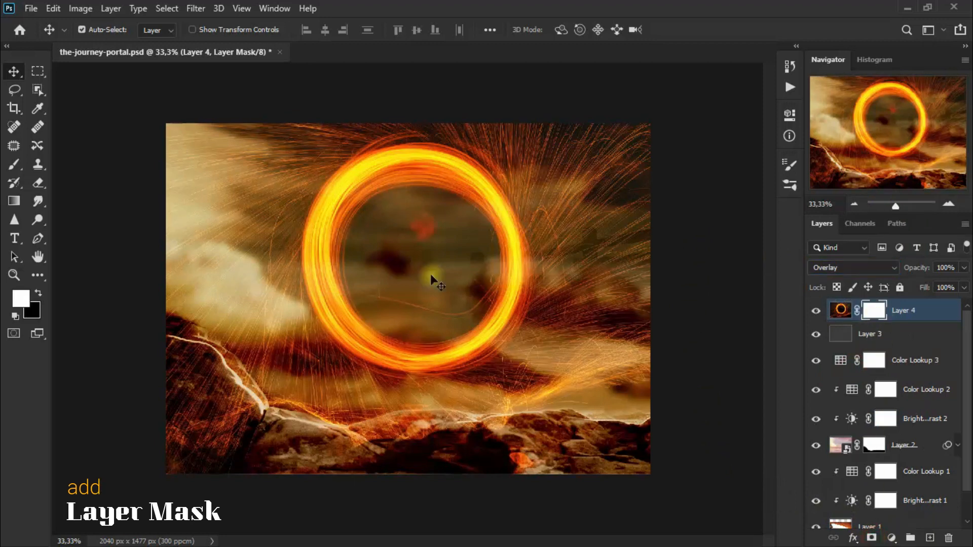
left_click(17, 150)
mouse_move(344, 137)
left_mouse_down()
mouse_move(295, 200)
mouse_move(278, 282)
mouse_move(306, 351)
mouse_move(379, 396)
mouse_move(493, 376)
mouse_move(526, 356)
mouse_move(559, 304)
mouse_move(552, 211)
mouse_move(505, 157)
left_mouse_up()
mouse_move(422, 136)
left_mouse_down()
mouse_move(359, 123)
mouse_move(349, 131)
left_mouse_up()
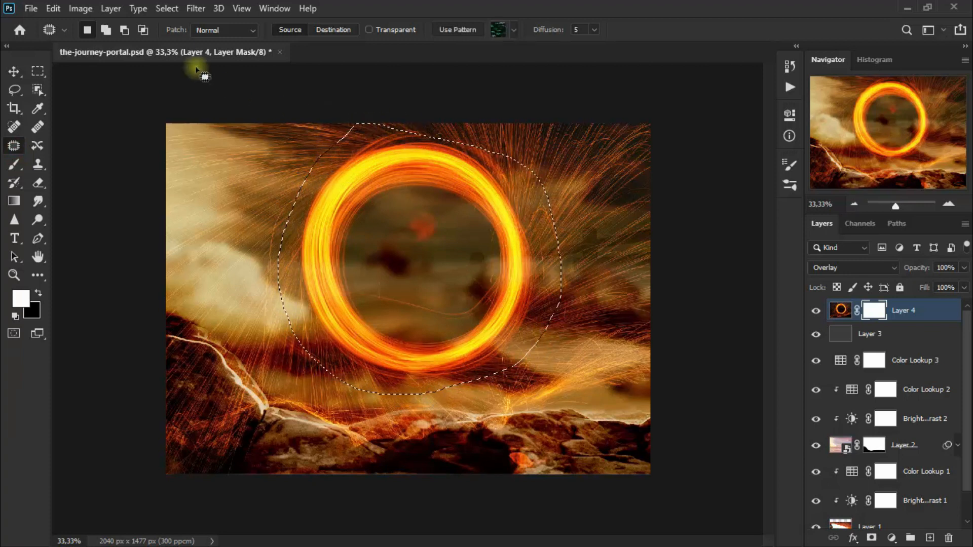
Step: Invert the ring selection, clear the area outside it on the circle-light mask, and deselect
left_click(166, 8)
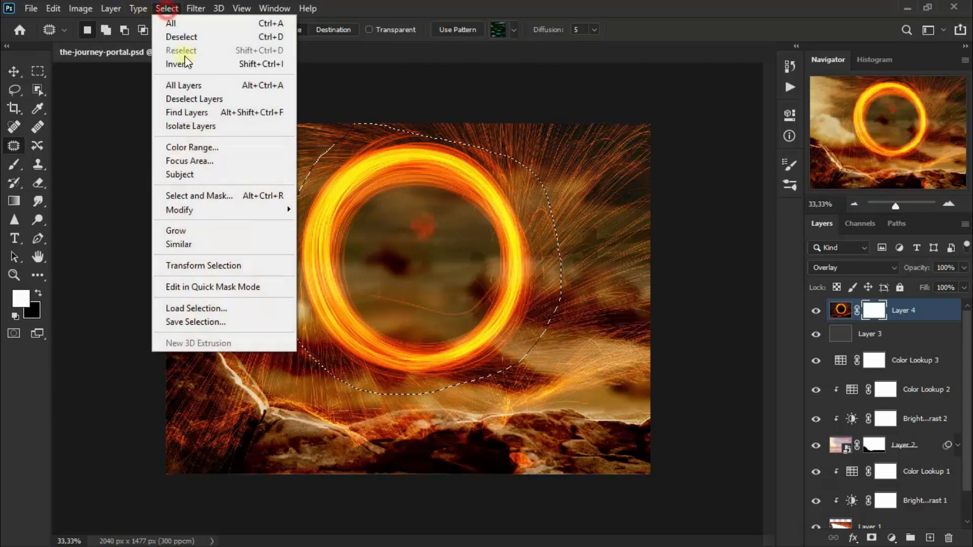
left_click(189, 65)
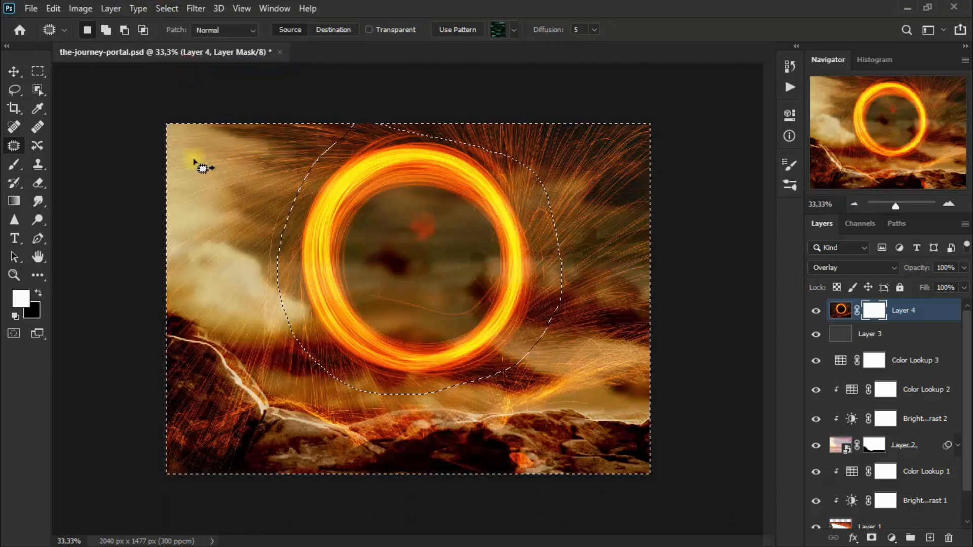
key("Delete")
key("ctrl+d")
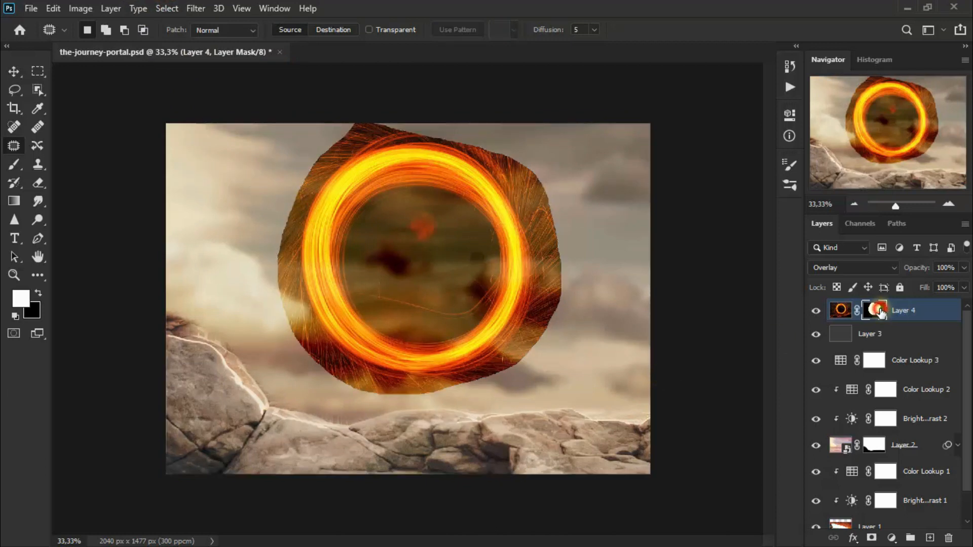
Step: Erase the leftover sparks around the ring's outer edge on the circle-light mask, lowering the Eraser opacity to 27%
left_click(44, 184)
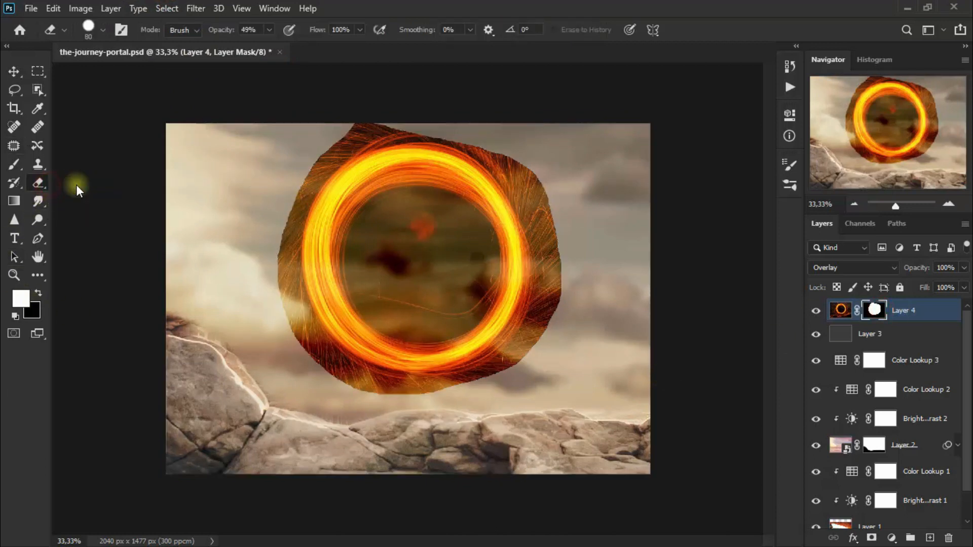
left_click_drag(322, 367, 296, 328)
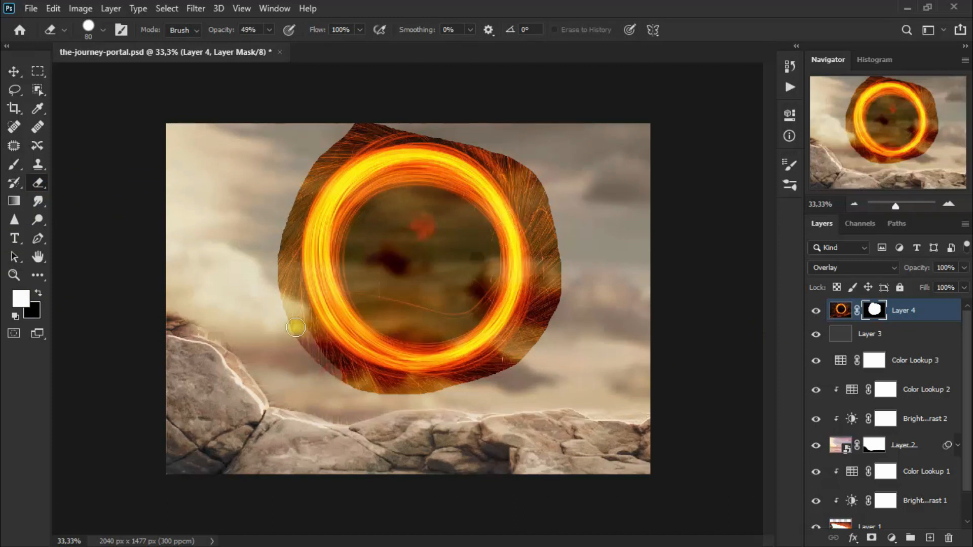
left_click_drag(269, 45, 254, 45)
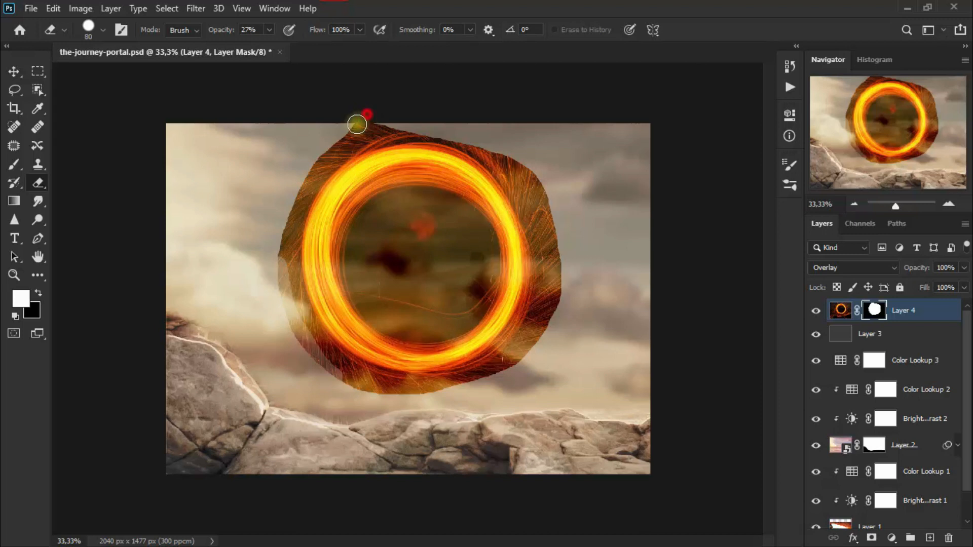
mouse_move(352, 126)
left_mouse_down()
mouse_move(284, 216)
mouse_move(315, 159)
mouse_move(381, 126)
mouse_move(337, 151)
left_mouse_up()
mouse_move(326, 157)
left_mouse_down()
mouse_move(294, 205)
mouse_move(307, 362)
mouse_move(377, 389)
left_mouse_up()
mouse_move(297, 342)
left_mouse_down()
mouse_move(313, 330)
mouse_move(418, 394)
left_mouse_up()
mouse_move(425, 395)
left_mouse_down()
mouse_move(497, 380)
mouse_move(319, 364)
mouse_move(507, 363)
mouse_move(537, 327)
mouse_move(543, 181)
mouse_move(528, 354)
mouse_move(391, 130)
mouse_move(407, 127)
mouse_move(298, 192)
mouse_move(285, 311)
mouse_move(393, 389)
mouse_move(295, 231)
mouse_move(321, 176)
left_mouse_up()
left_click_drag(542, 191, 552, 299)
mouse_move(470, 386)
left_mouse_down()
mouse_move(393, 393)
mouse_move(303, 364)
left_mouse_up()
mouse_move(509, 367)
left_mouse_down()
mouse_move(545, 311)
mouse_move(516, 162)
mouse_move(543, 191)
left_mouse_up()
mouse_move(548, 230)
left_mouse_down()
mouse_move(540, 304)
mouse_move(337, 363)
mouse_move(374, 134)
left_mouse_up()
mouse_move(496, 158)
left_mouse_down()
mouse_move(508, 159)
mouse_move(479, 123)
left_mouse_up()
left_click_drag(488, 137, 542, 200)
left_click_drag(543, 200, 552, 243)
mouse_move(552, 243)
left_mouse_down()
mouse_move(544, 314)
mouse_move(513, 349)
left_mouse_up()
left_click_drag(513, 349, 415, 388)
left_click_drag(298, 311, 284, 237)
left_click_drag(313, 174, 345, 154)
left_click_drag(345, 154, 290, 227)
mouse_move(400, 124)
left_mouse_down()
mouse_move(461, 132)
mouse_move(345, 147)
mouse_move(519, 181)
mouse_move(515, 168)
left_mouse_up()
left_click_drag(515, 168, 535, 204)
left_click_drag(536, 210, 538, 226)
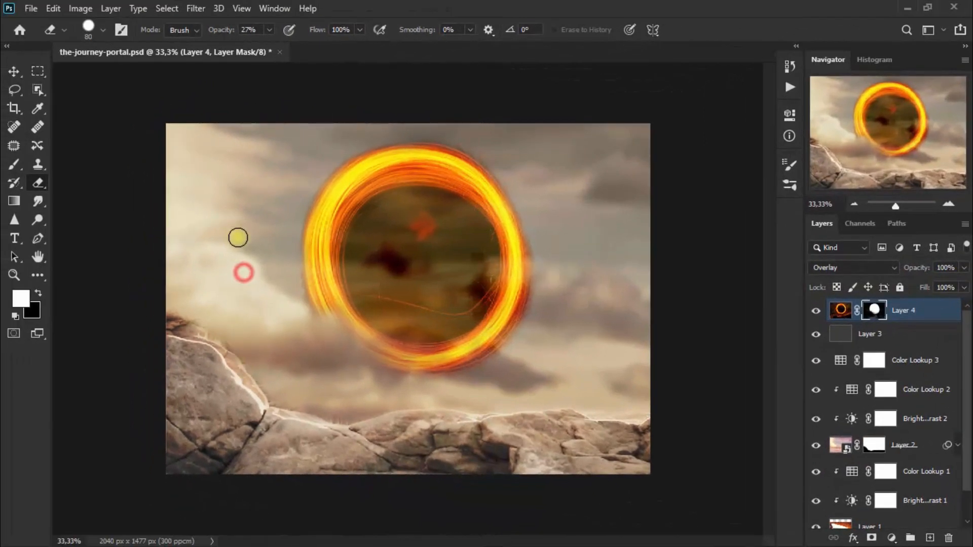
Step: Open beautiful-lake.jpg from the recent files, bring it into the-journey-portal.psd as the uppermost layer, and close the lake photo
left_click(12, 71)
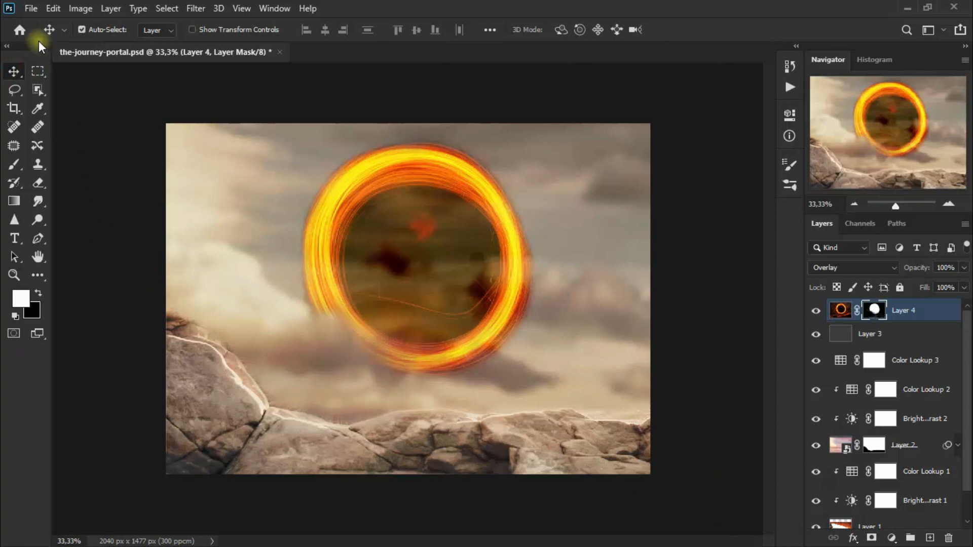
left_click(19, 31)
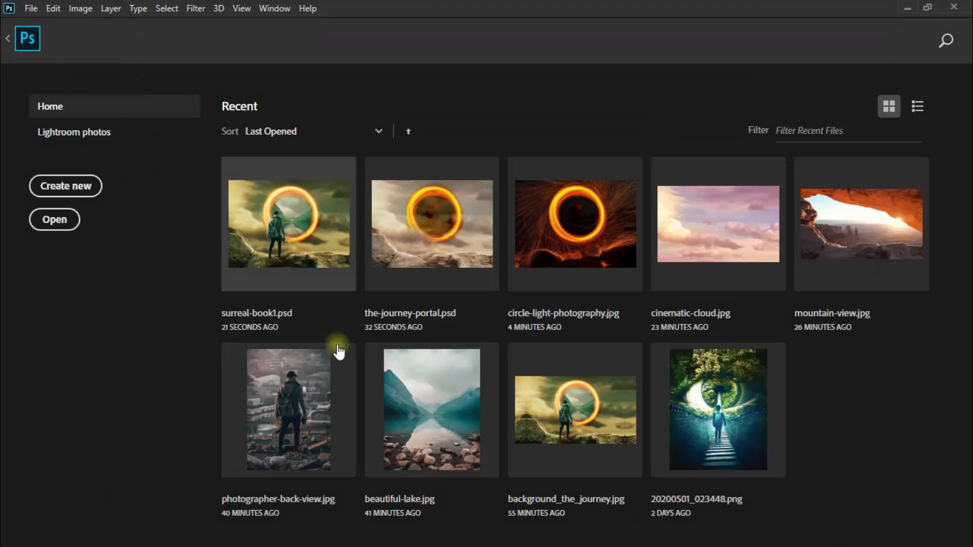
left_click(425, 390)
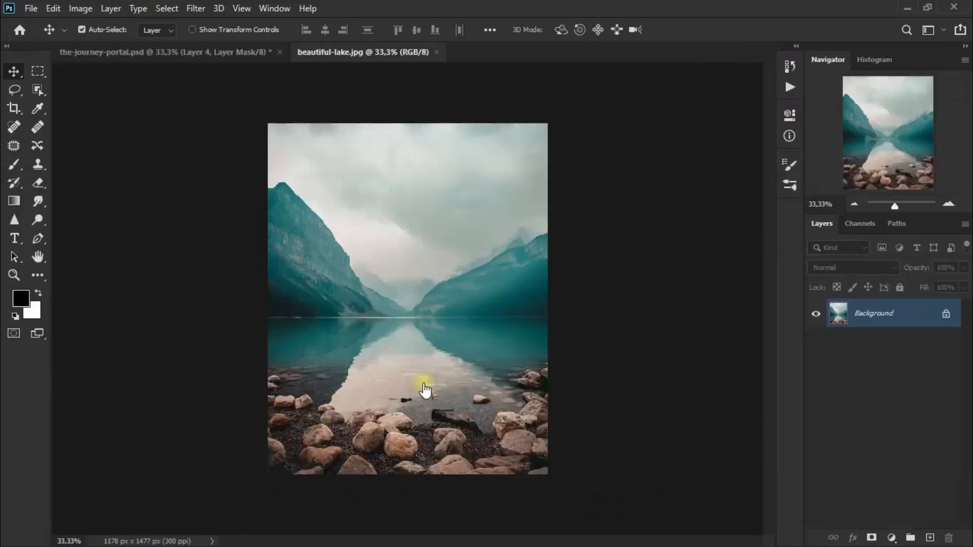
left_click_drag(367, 289, 432, 270)
left_click(357, 53)
left_click(410, 52)
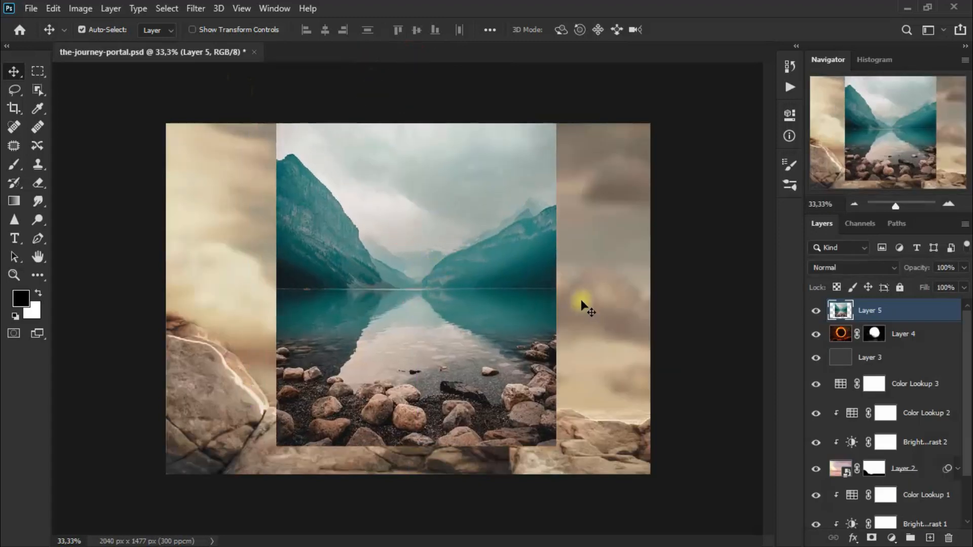
Step: Lower the lake layer's opacity to 62% and free-transform it to 58.78% over the ring's opening, at about X 1083 px, Y 620 px
left_click(962, 270)
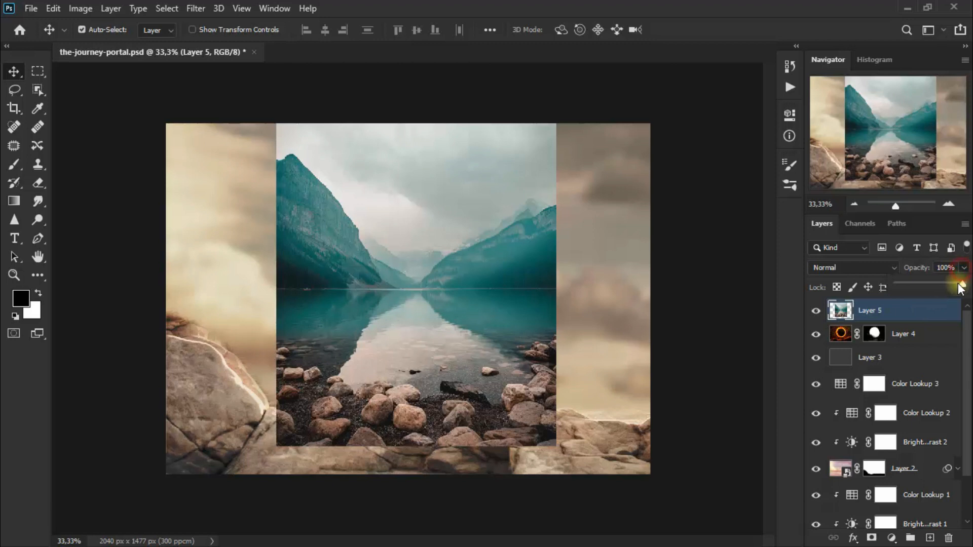
left_click_drag(939, 283, 938, 284)
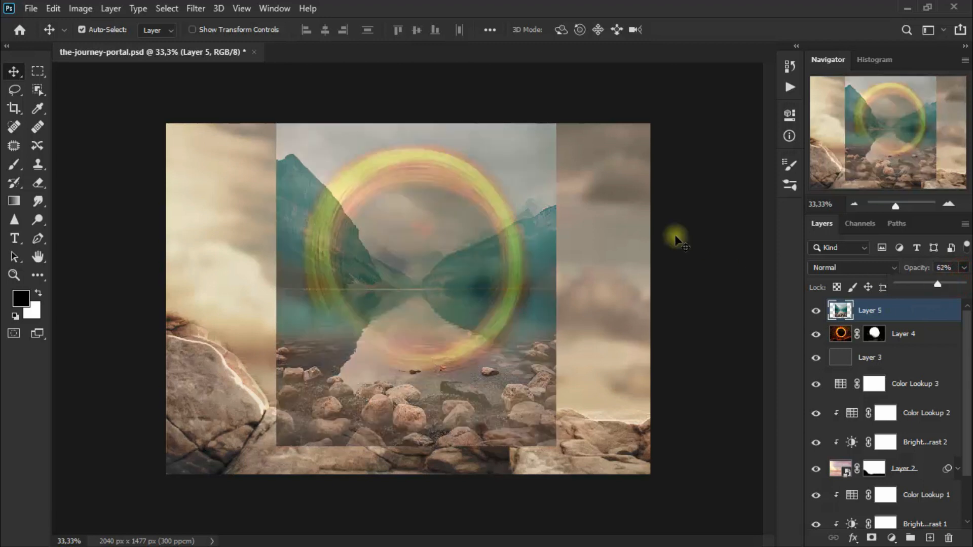
key("ctrl+t")
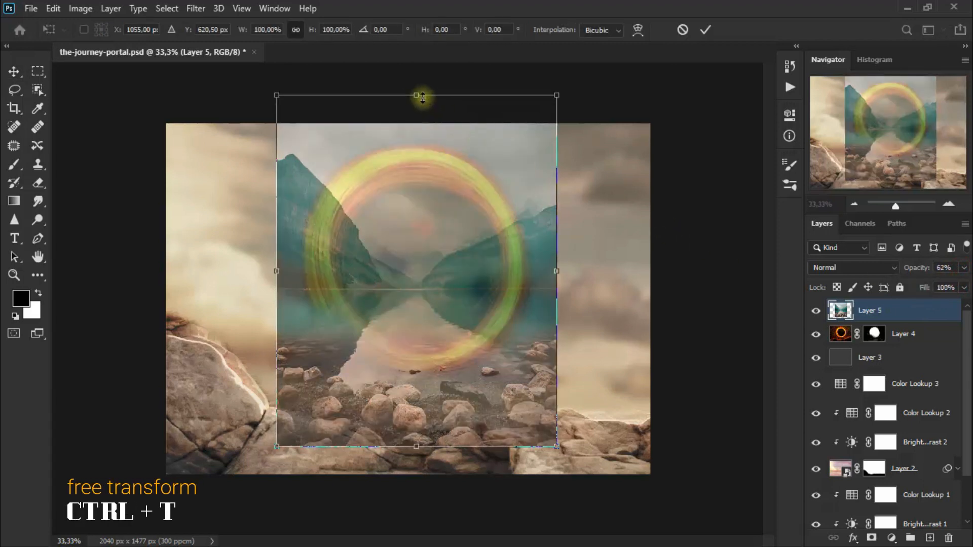
left_click_drag(418, 114, 444, 219)
left_click_drag(324, 276, 338, 276)
left_click_drag(527, 274, 509, 276)
left_click_drag(335, 277, 339, 276)
mouse_move(456, 260)
left_mouse_down()
mouse_move(460, 274)
mouse_move(458, 229)
mouse_move(456, 261)
left_mouse_up()
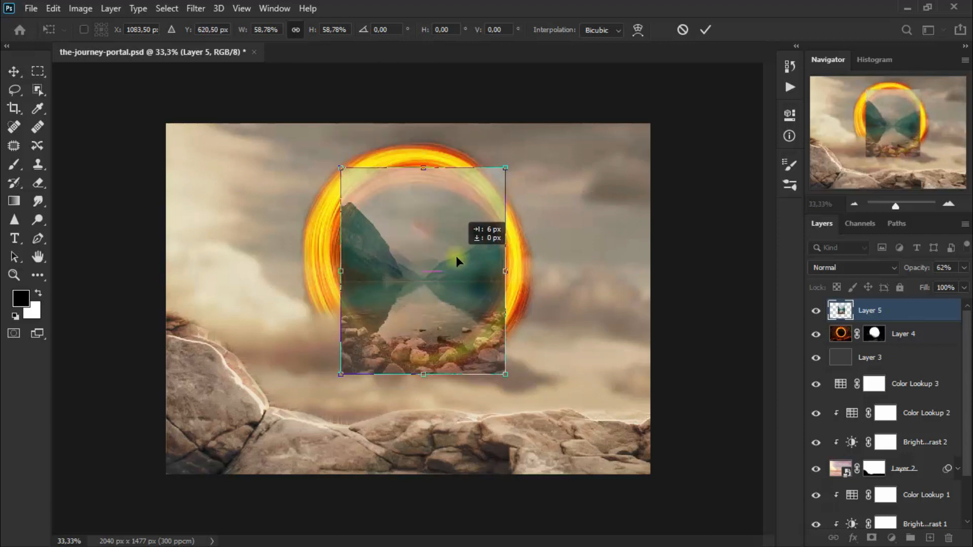
left_click_drag(456, 256, 456, 257)
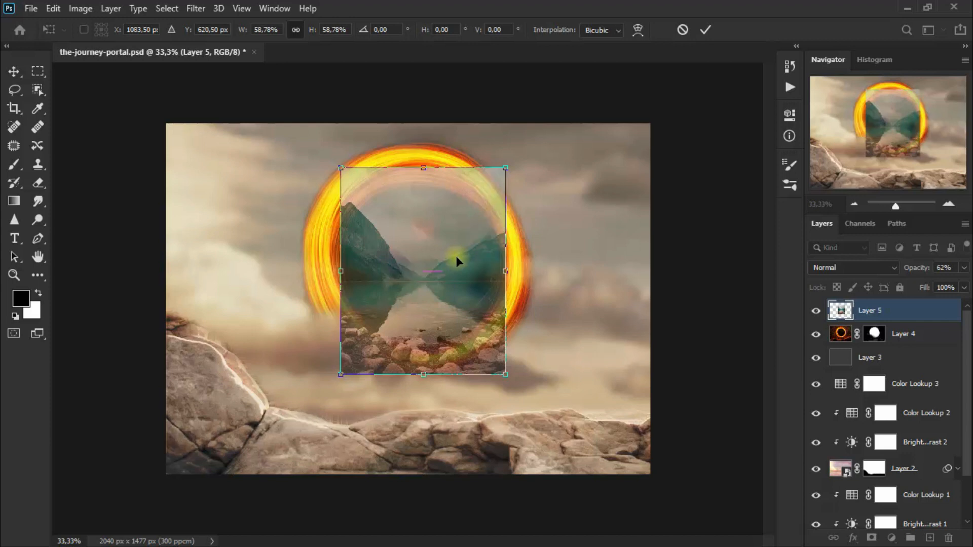
left_click(19, 74)
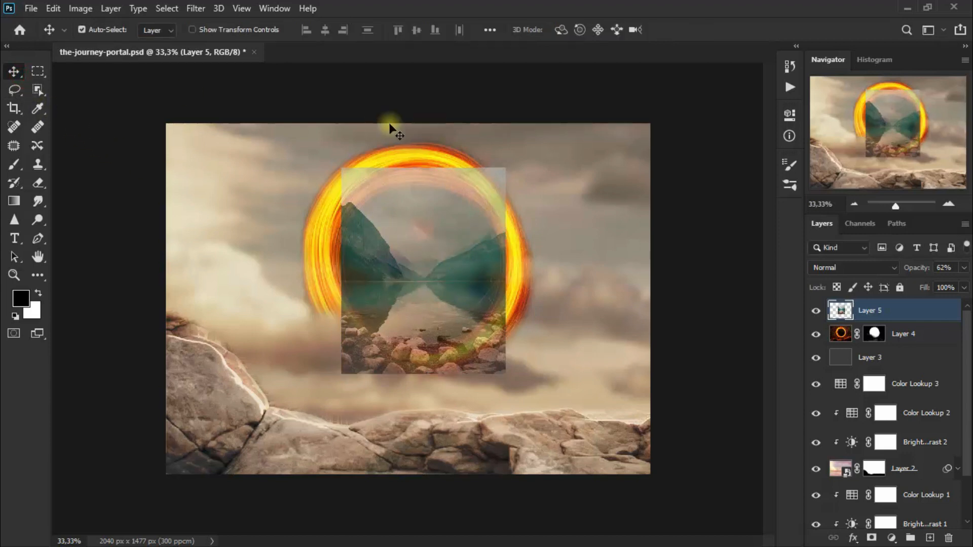
Step: Add a layer mask to the lake layer and erase its edges at 27% Eraser opacity so the lake fits inside the ring
left_click(872, 538)
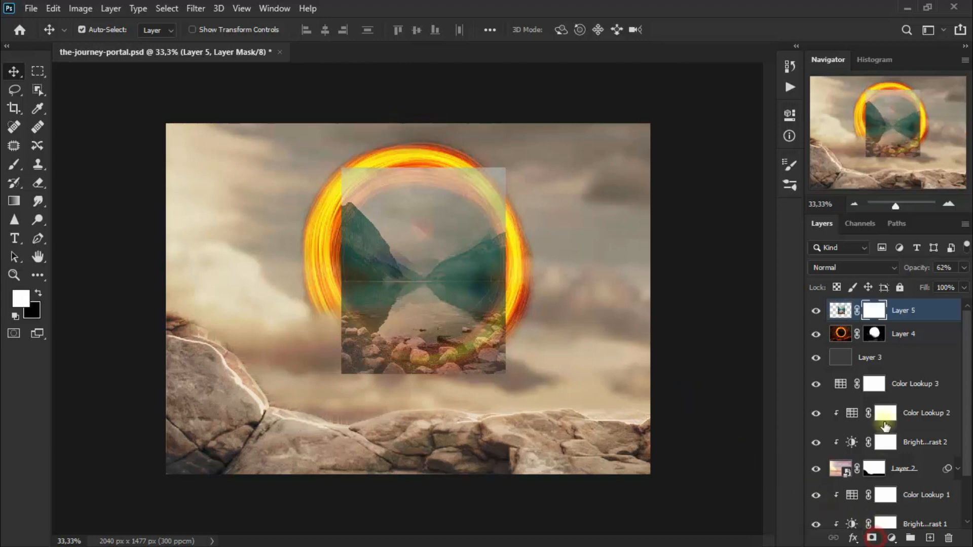
left_click(41, 184)
left_click(103, 184)
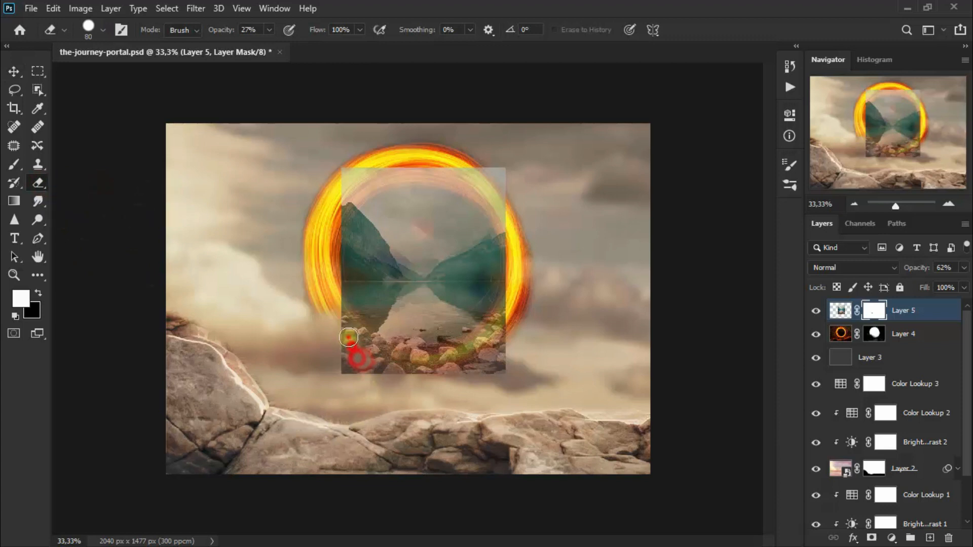
left_click_drag(338, 310, 352, 343)
left_click(337, 309)
left_click(348, 343)
left_click(380, 358)
left_click(445, 365)
left_click(487, 354)
left_click(450, 352)
mouse_move(450, 371)
left_mouse_down()
mouse_move(376, 356)
mouse_move(371, 395)
mouse_move(483, 365)
mouse_move(509, 339)
mouse_move(437, 358)
left_mouse_up()
mouse_move(365, 352)
left_mouse_down()
mouse_move(344, 376)
mouse_move(309, 367)
left_mouse_up()
left_click_drag(508, 371, 455, 370)
left_click_drag(462, 359, 378, 352)
left_click_drag(424, 354, 389, 352)
mouse_move(363, 339)
left_mouse_down()
mouse_move(467, 350)
mouse_move(388, 350)
left_mouse_up()
mouse_move(343, 196)
left_mouse_down()
mouse_move(387, 184)
mouse_move(338, 206)
left_mouse_up()
left_click_drag(337, 209, 373, 182)
mouse_move(375, 179)
left_mouse_down()
mouse_move(425, 167)
mouse_move(482, 180)
mouse_move(510, 284)
left_mouse_up()
mouse_move(326, 359)
left_mouse_down()
mouse_move(350, 329)
mouse_move(402, 354)
left_mouse_up()
left_click_drag(506, 306, 508, 228)
left_click_drag(508, 228, 489, 193)
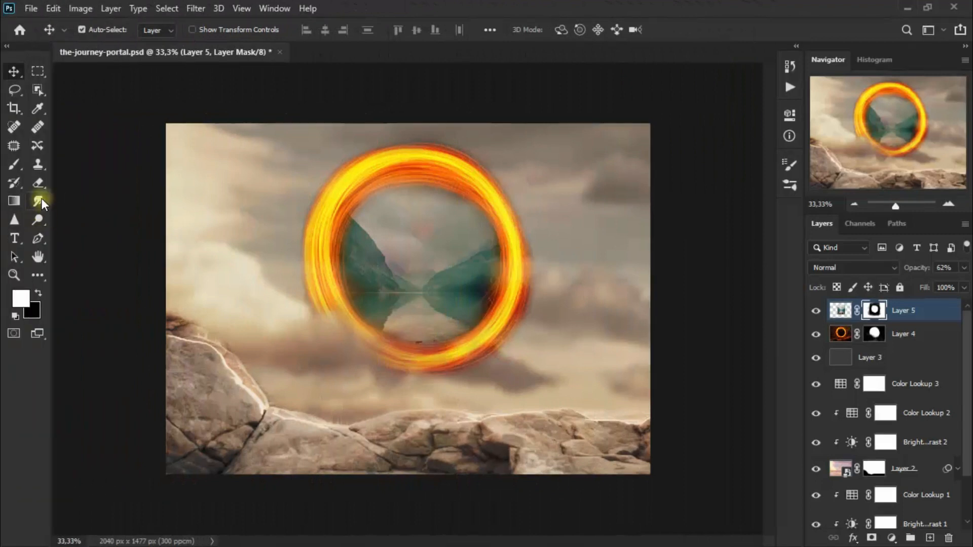
key("e")
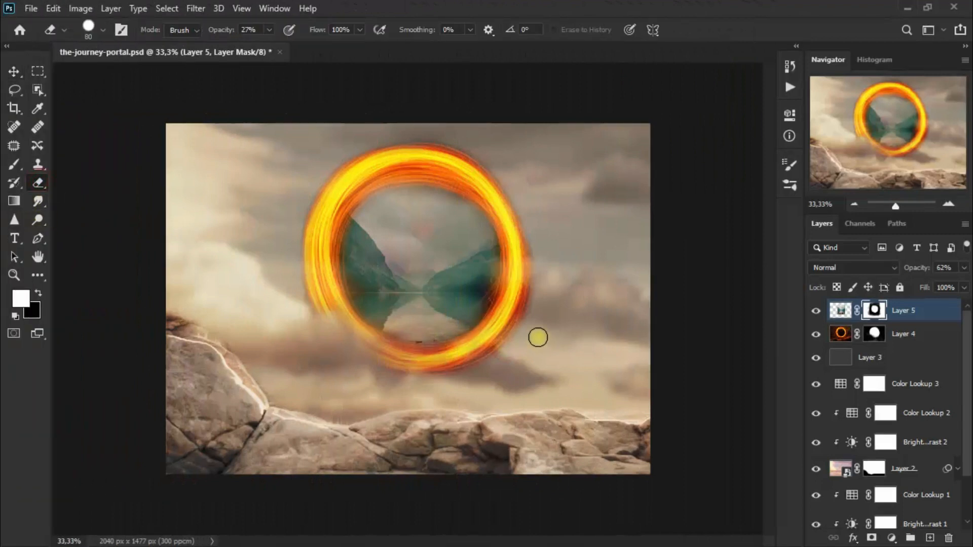
left_click_drag(508, 343, 536, 266)
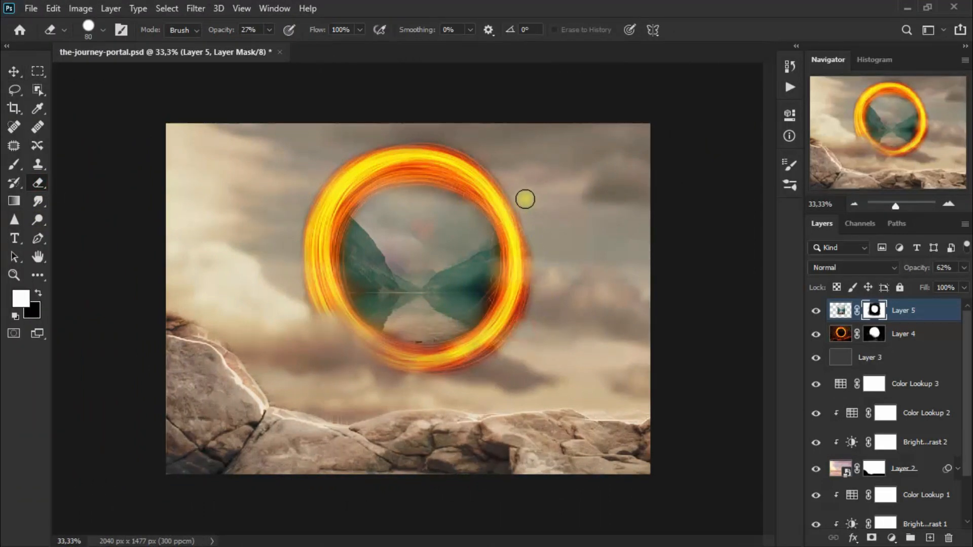
Step: Set the lake layer's opacity to 100% and toggle its visibility off and on to compare
left_click(13, 71)
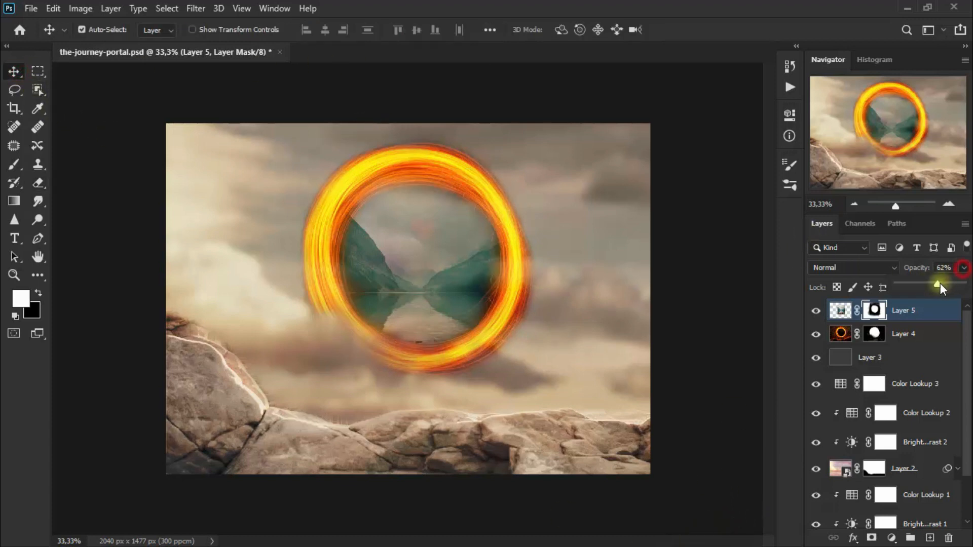
left_click_drag(938, 284, 966, 287)
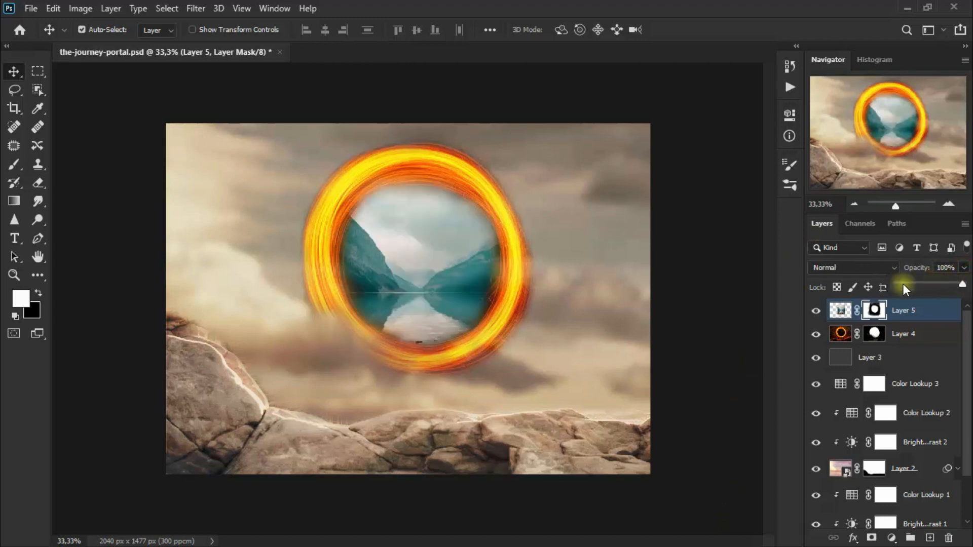
left_click(814, 317)
left_click(815, 317)
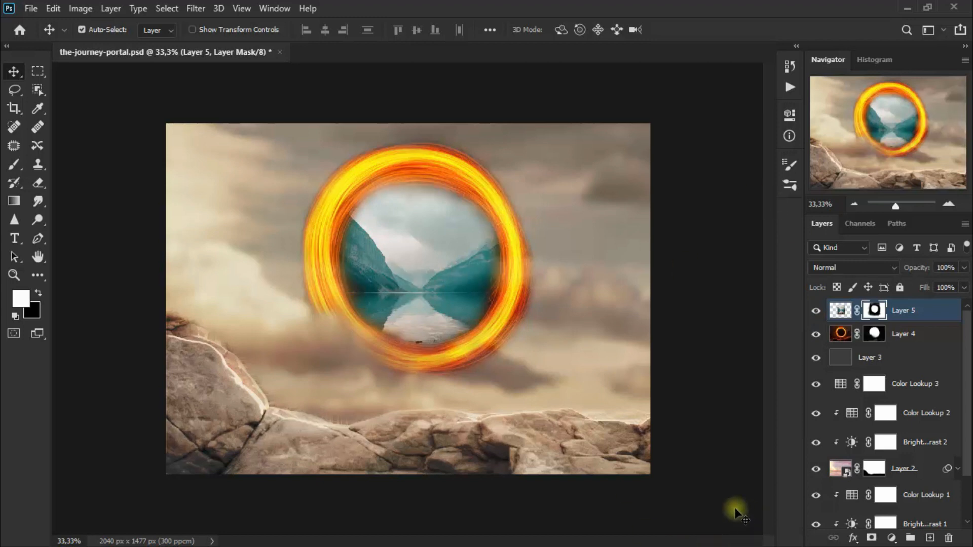
Step: Add a layer mask to the gray Overlay layer and erase it over the ring and portal area at 27% Eraser opacity
left_click(906, 361)
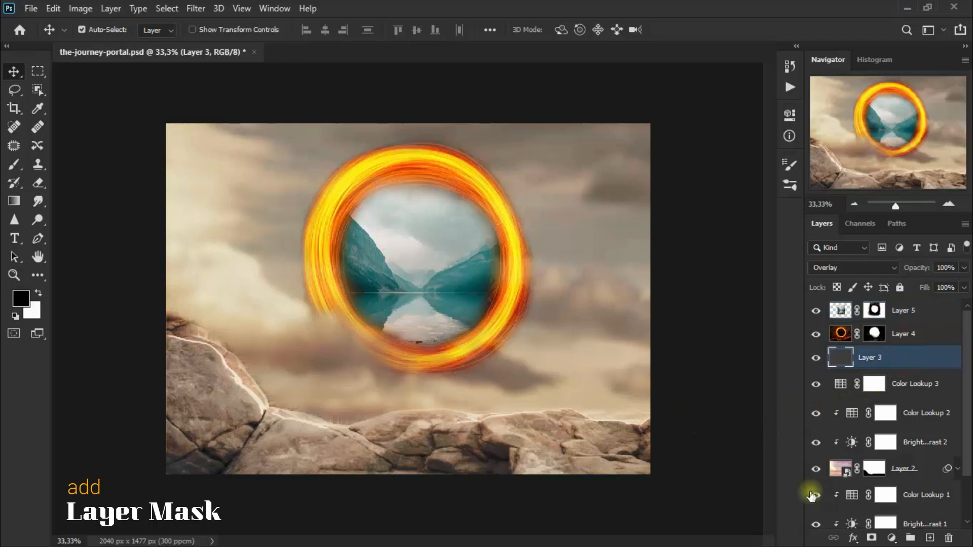
left_click(872, 538)
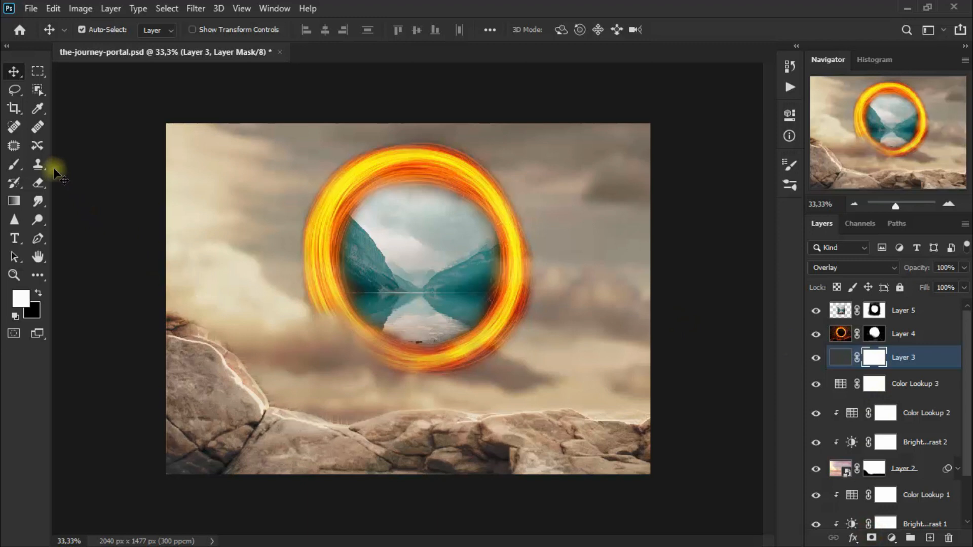
left_click(41, 181)
left_click(95, 180)
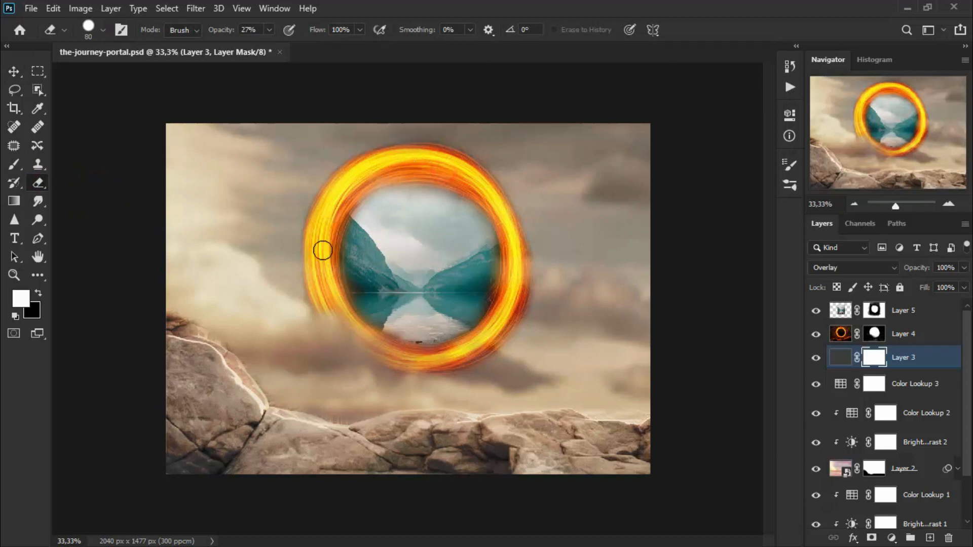
mouse_move(318, 243)
left_mouse_down()
mouse_move(327, 199)
mouse_move(367, 166)
mouse_move(323, 210)
left_mouse_up()
mouse_move(323, 209)
left_mouse_down()
mouse_move(311, 260)
mouse_move(316, 285)
mouse_move(356, 340)
mouse_move(403, 353)
mouse_move(342, 331)
mouse_move(430, 361)
mouse_move(454, 352)
mouse_move(508, 294)
mouse_move(502, 210)
mouse_move(468, 167)
mouse_move(404, 156)
mouse_move(360, 176)
mouse_move(312, 236)
mouse_move(371, 161)
mouse_move(493, 186)
mouse_move(509, 310)
mouse_move(441, 360)
mouse_move(349, 333)
mouse_move(320, 241)
mouse_move(386, 167)
mouse_move(494, 200)
mouse_move(480, 315)
mouse_move(400, 316)
mouse_move(338, 237)
mouse_move(328, 197)
mouse_move(320, 244)
mouse_move(426, 146)
mouse_move(498, 237)
mouse_move(498, 310)
mouse_move(430, 331)
mouse_move(353, 239)
mouse_move(366, 215)
mouse_move(424, 259)
mouse_move(381, 308)
mouse_move(402, 311)
mouse_move(508, 197)
mouse_move(498, 330)
left_mouse_up()
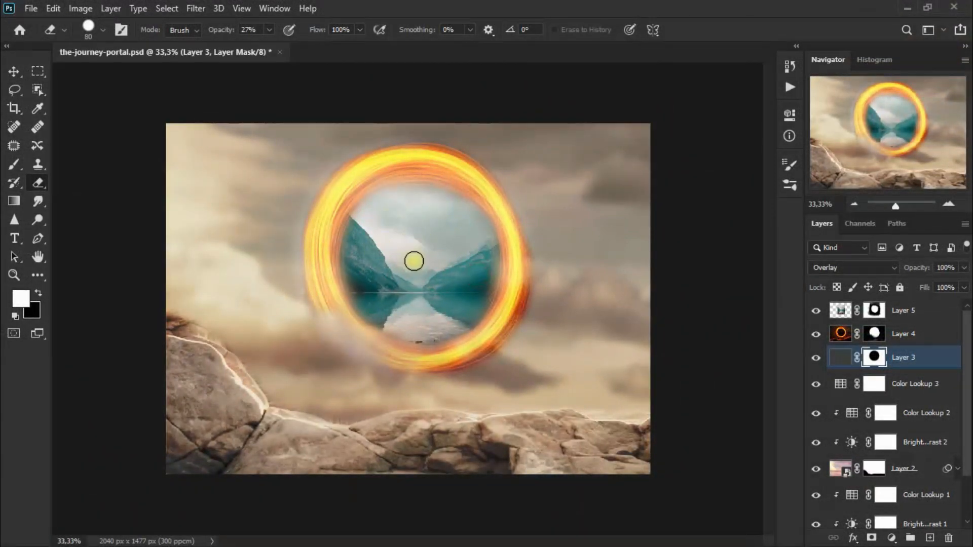
Step: Add a new layer above the lake layer and set the Ellipse Tool to Pixels mode
left_click(13, 71)
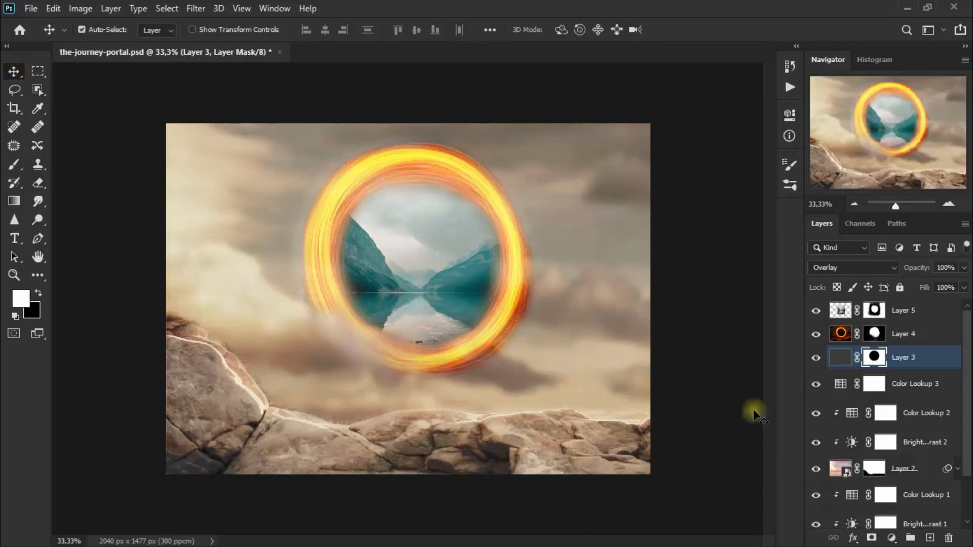
left_click(931, 317)
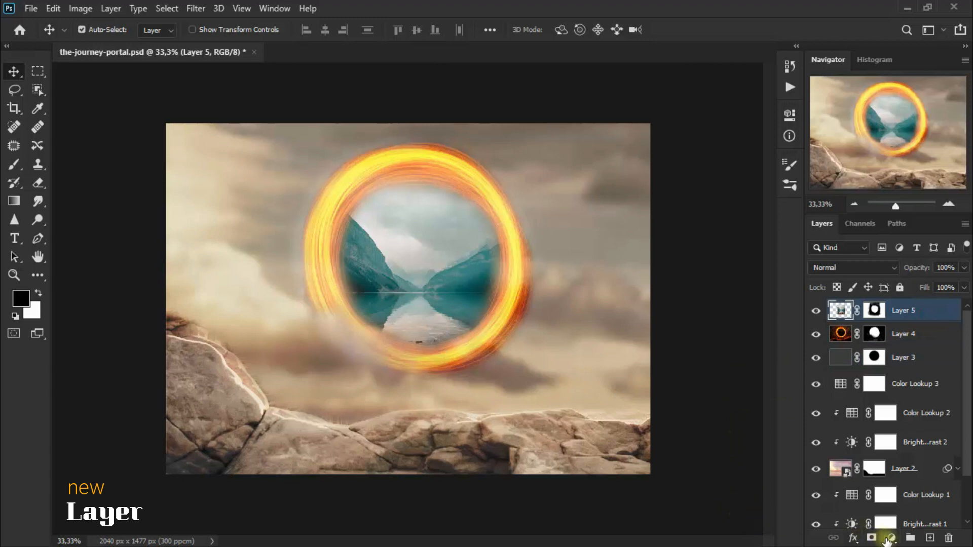
left_click(929, 538)
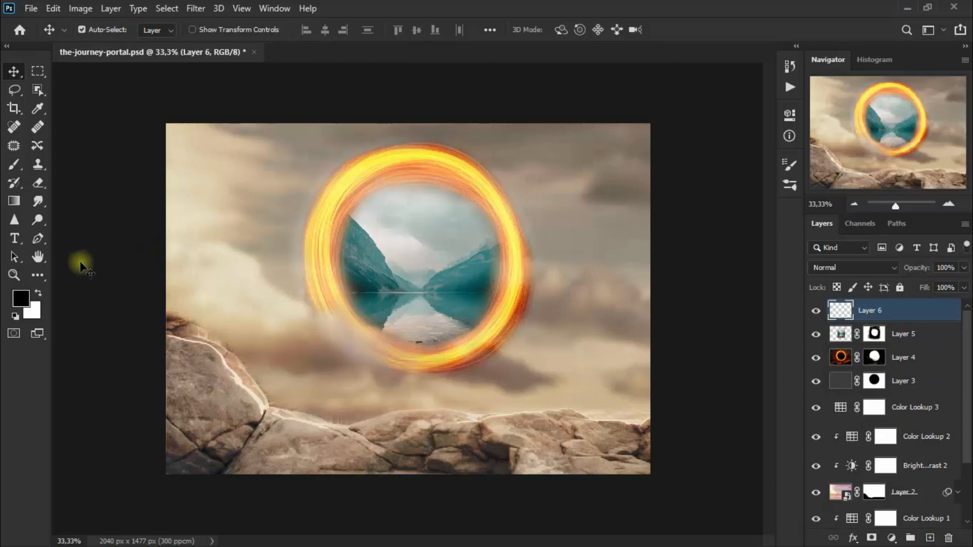
left_click(37, 275)
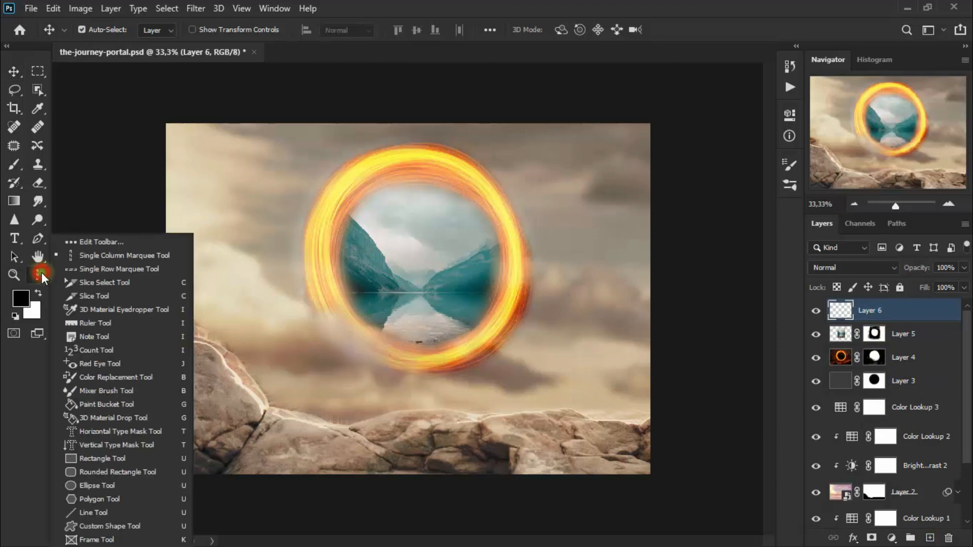
left_click(137, 487)
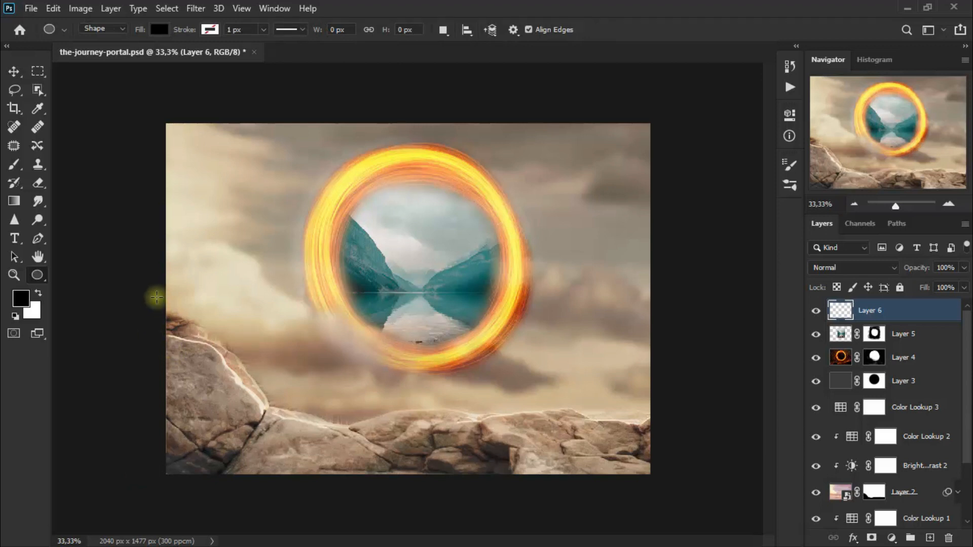
left_click(115, 29)
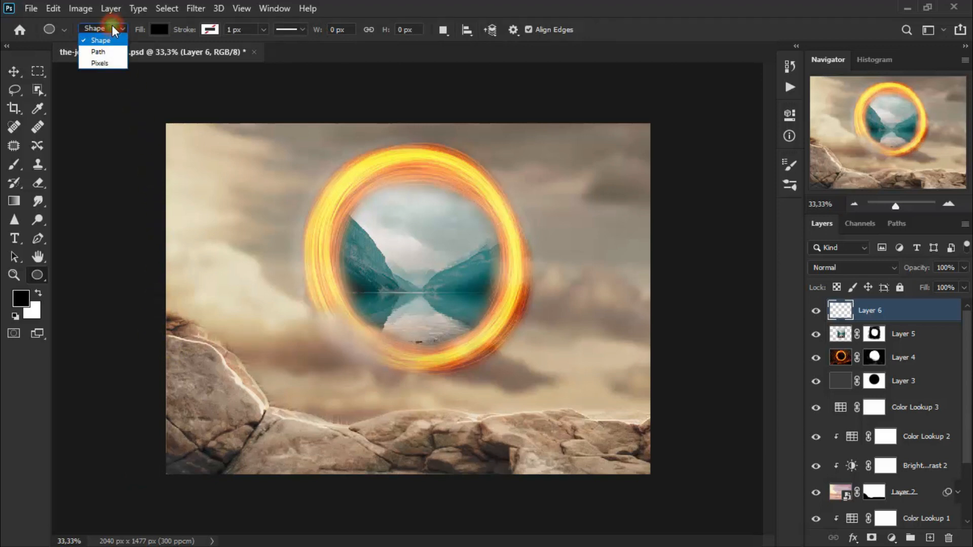
left_click(112, 62)
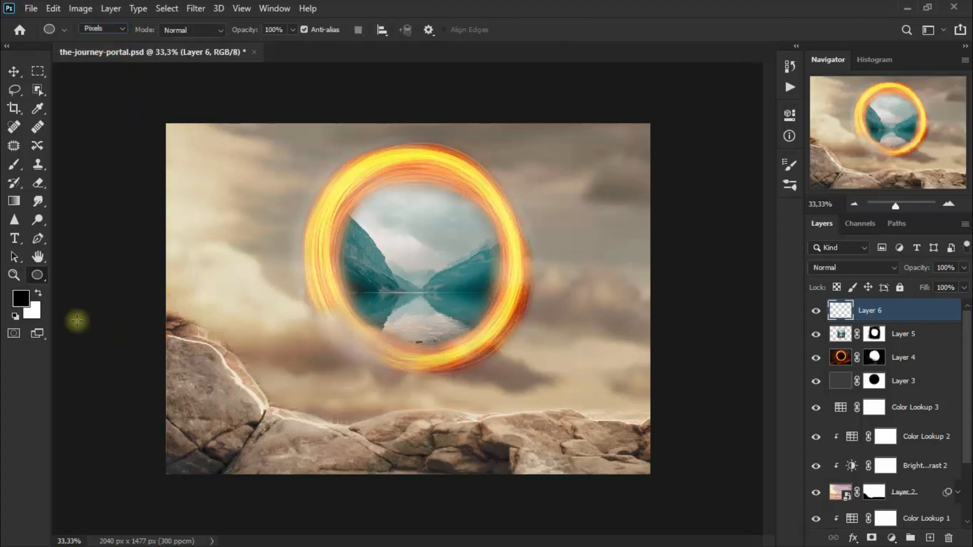
Step: Set the foreground color to d7bb20, draw a filled ellipse on the new layer and center it in the ring's opening
left_click(21, 300)
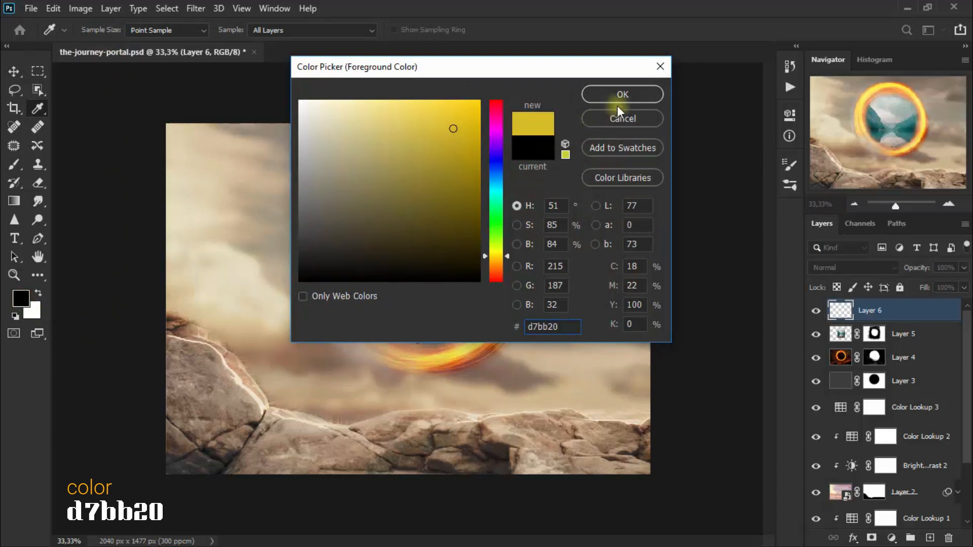
left_click(639, 93)
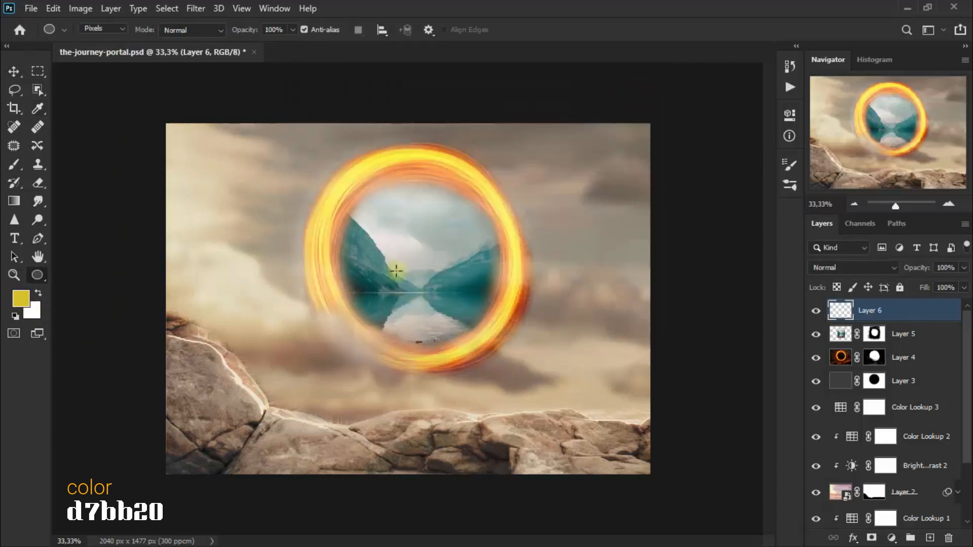
left_click_drag(378, 216, 512, 343)
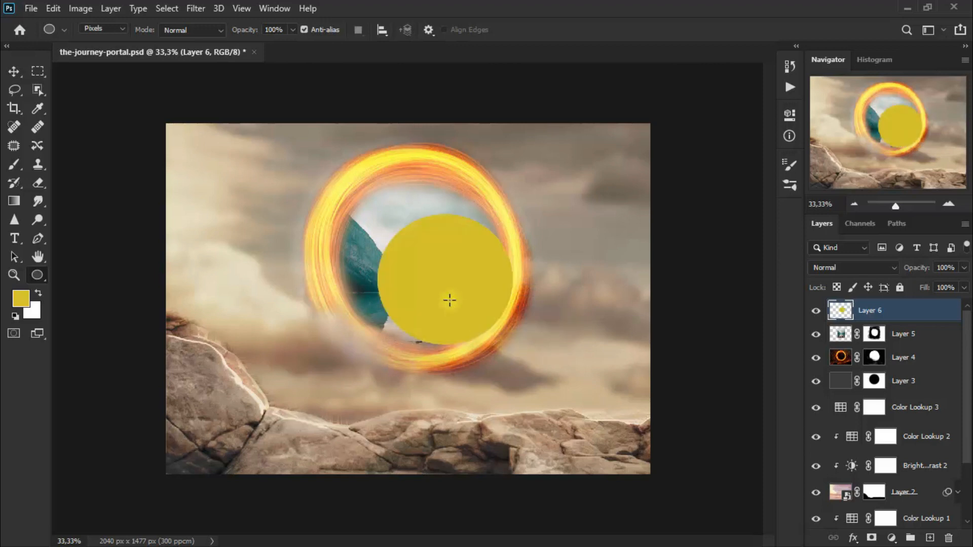
left_click(13, 71)
left_click_drag(434, 299, 419, 281)
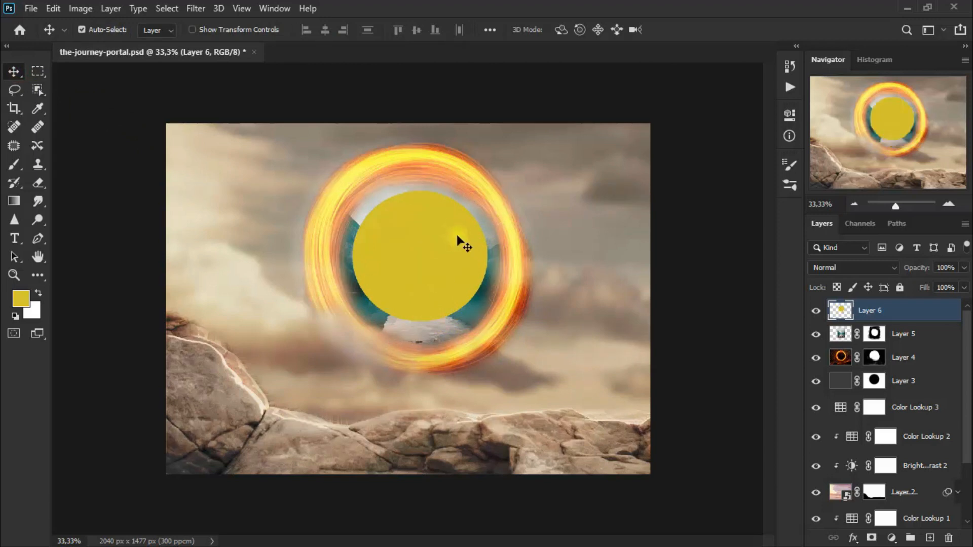
Step: Apply a strong Gaussian Blur to the yellow ellipse so it becomes a soft glow over the lake scene
left_click(195, 8)
mouse_move(256, 170)
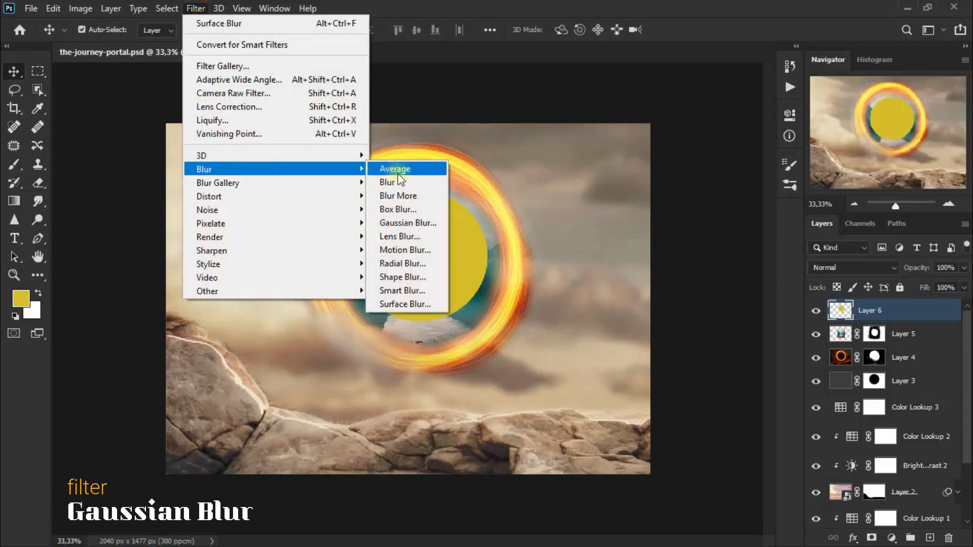
left_click(424, 223)
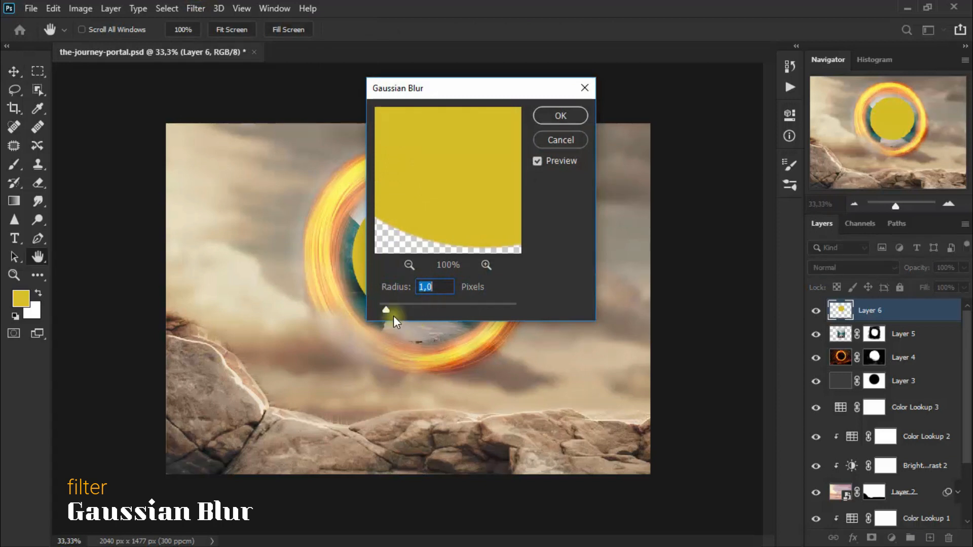
left_click_drag(390, 311, 494, 312)
left_click(578, 114)
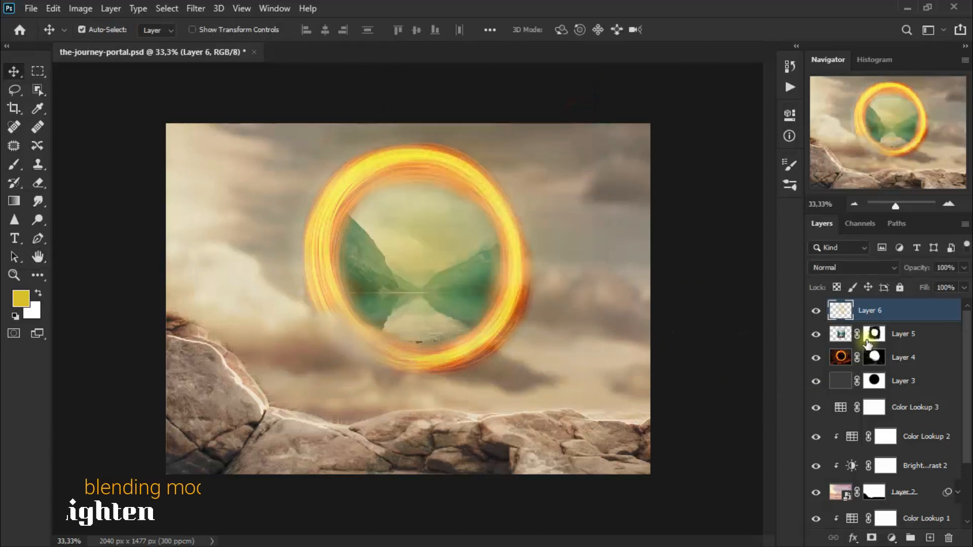
Step: Set the yellow glow layer's blending mode to Lighten and toggle its visibility off and on to compare
left_click(845, 267)
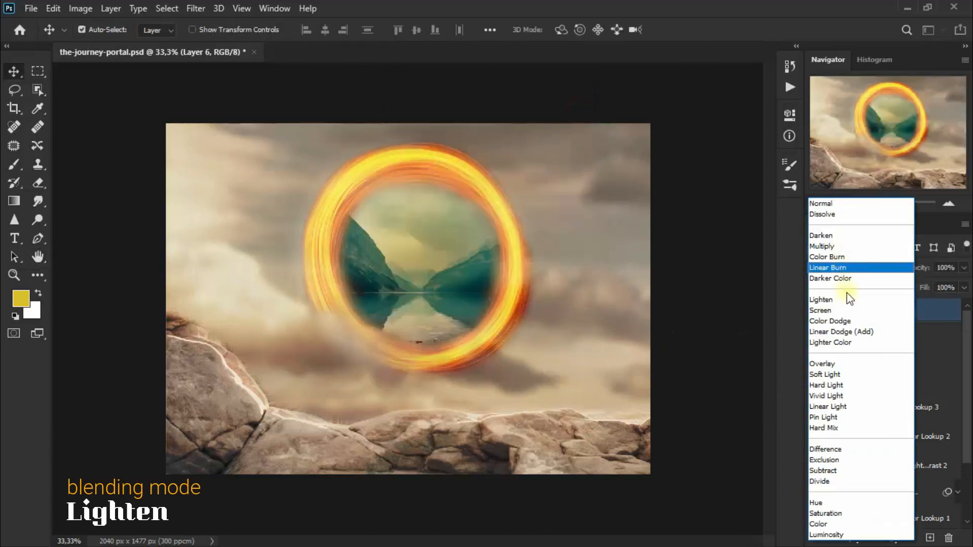
left_click(845, 300)
left_click(815, 314)
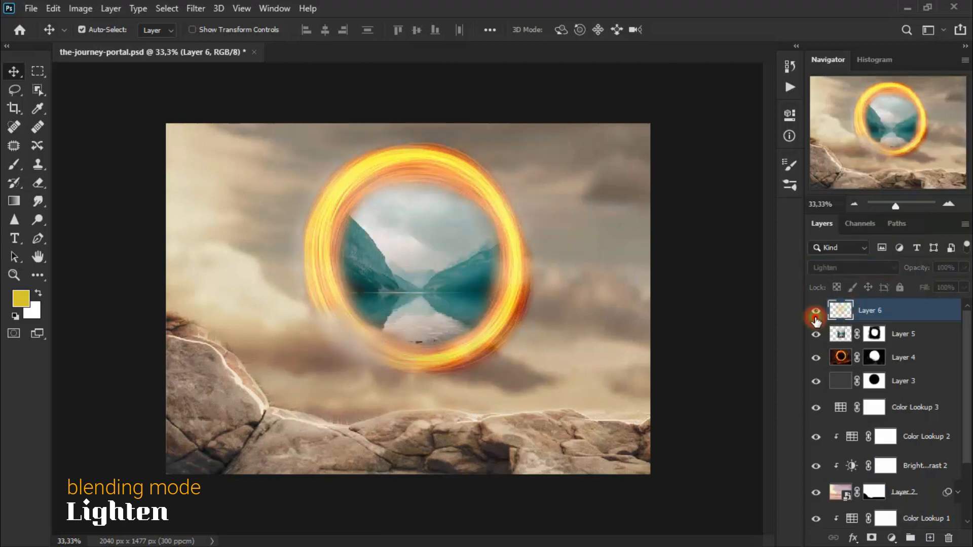
left_click(816, 314)
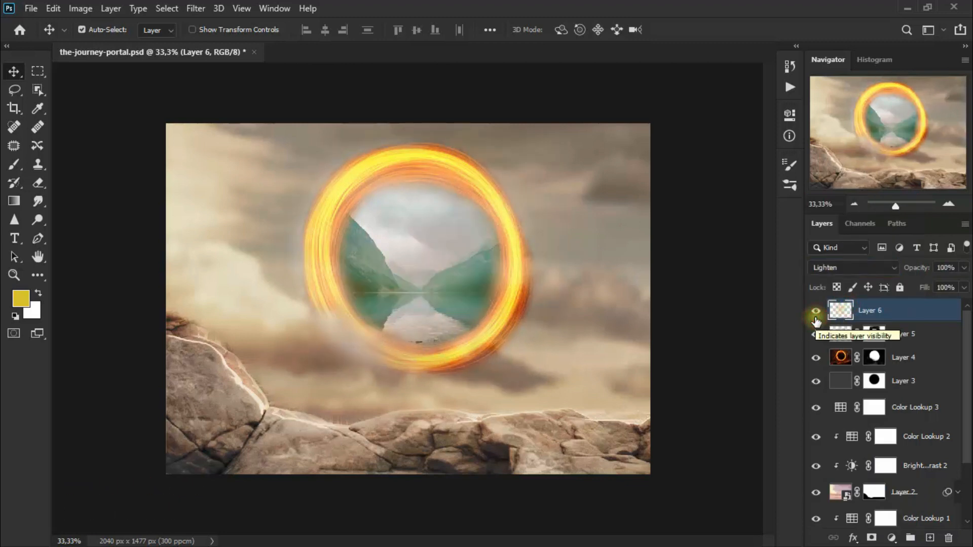
Step: Open the recent file photographer-back-view.jpg
left_click(15, 72)
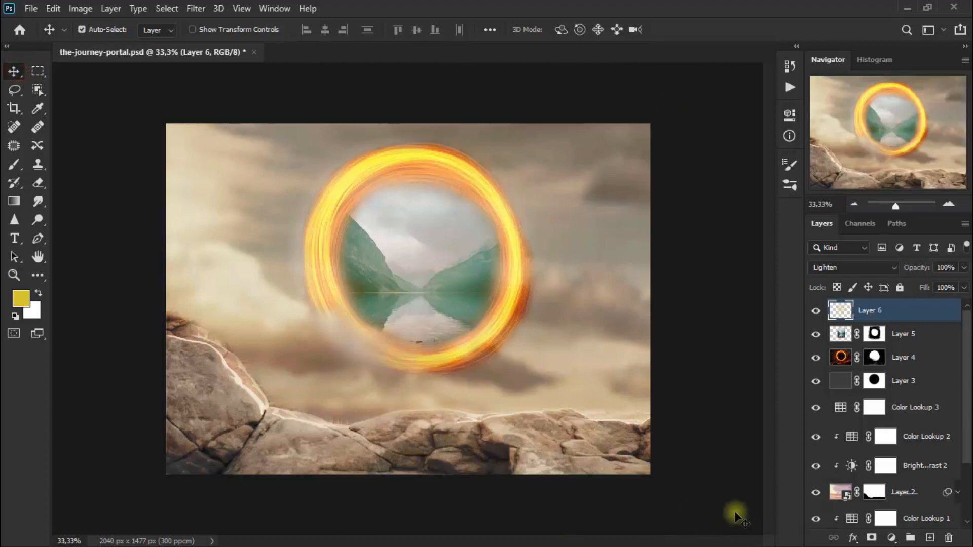
left_click(19, 31)
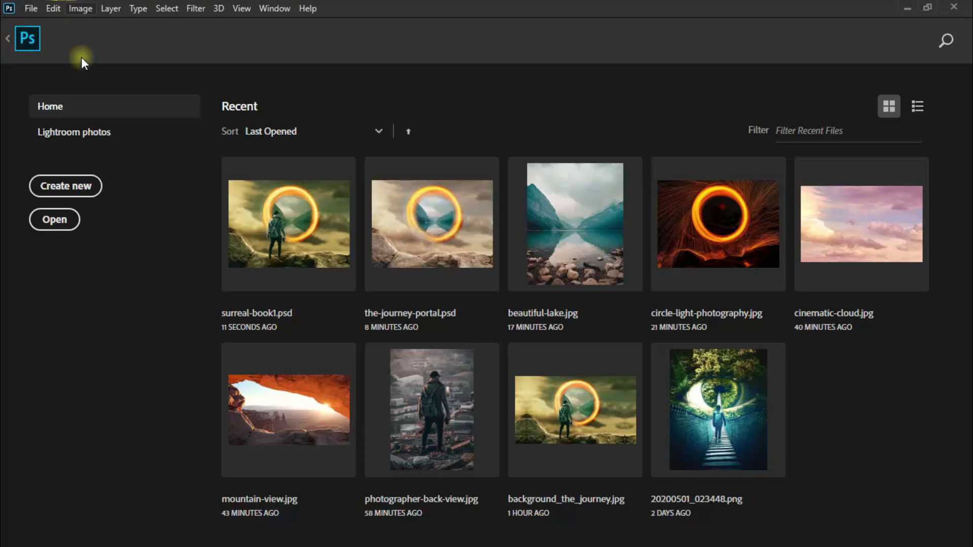
left_click(412, 380)
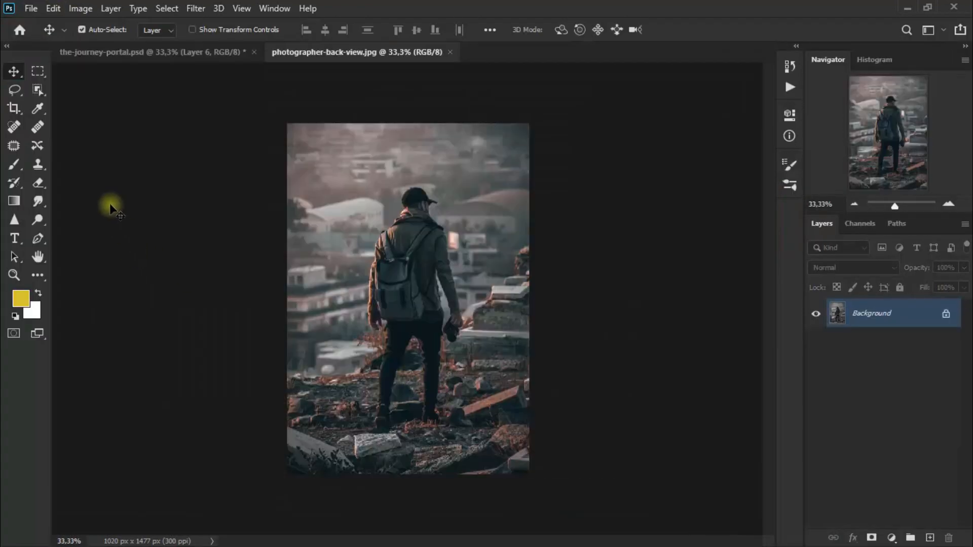
Step: Select the man in the photo with the Object Selection Tool in Lasso mode
left_click(38, 91)
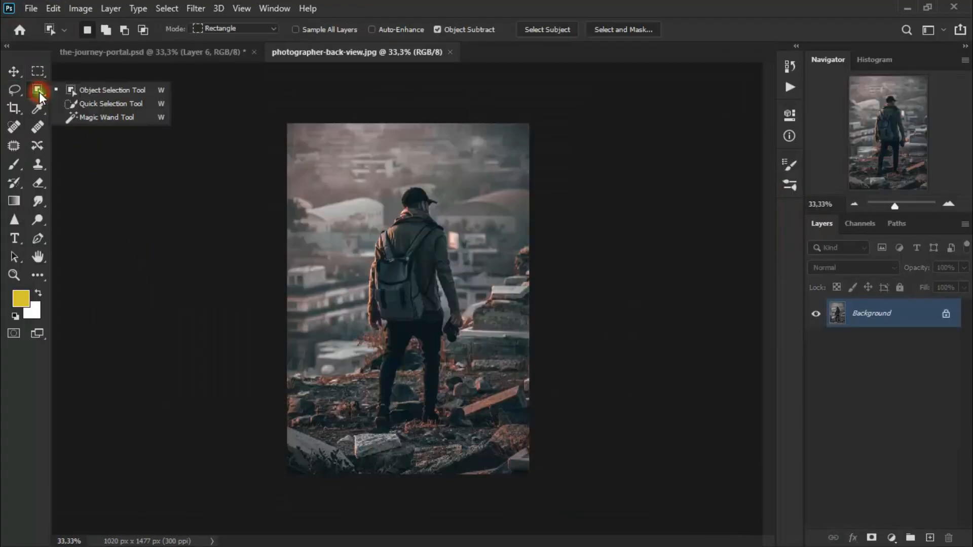
left_click(153, 87)
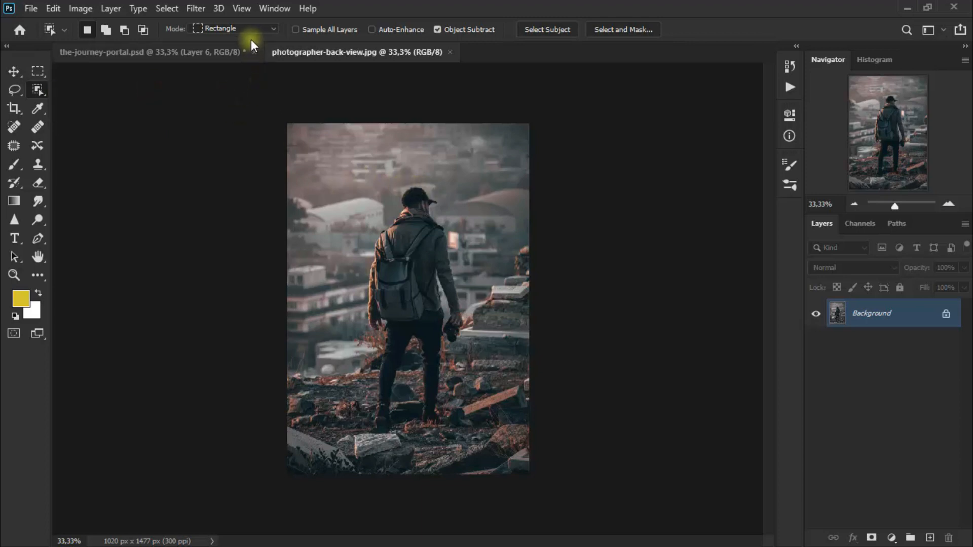
left_click(257, 26)
left_click(251, 54)
mouse_move(386, 219)
left_mouse_down()
mouse_move(359, 273)
mouse_move(358, 310)
mouse_move(376, 343)
mouse_move(366, 434)
mouse_move(404, 426)
mouse_move(413, 362)
mouse_move(416, 433)
mouse_move(440, 433)
mouse_move(458, 404)
mouse_move(446, 341)
mouse_move(455, 352)
mouse_move(470, 297)
mouse_move(456, 226)
mouse_move(438, 213)
mouse_move(444, 202)
mouse_move(425, 178)
mouse_move(400, 189)
left_mouse_up()
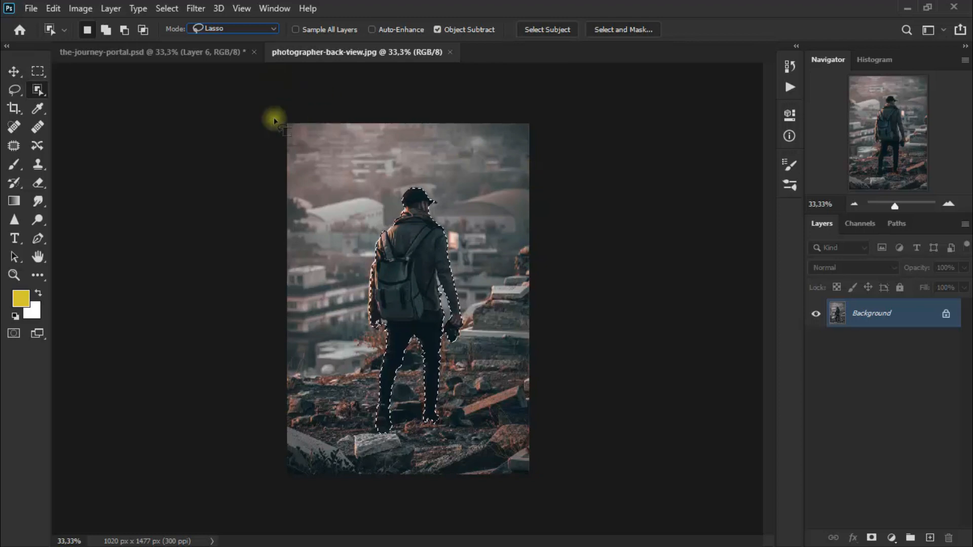
Step: Refine the man's selection with the Quick Selection Tool, adding and subtracting areas around his arm, hand and legs
right_click(38, 88)
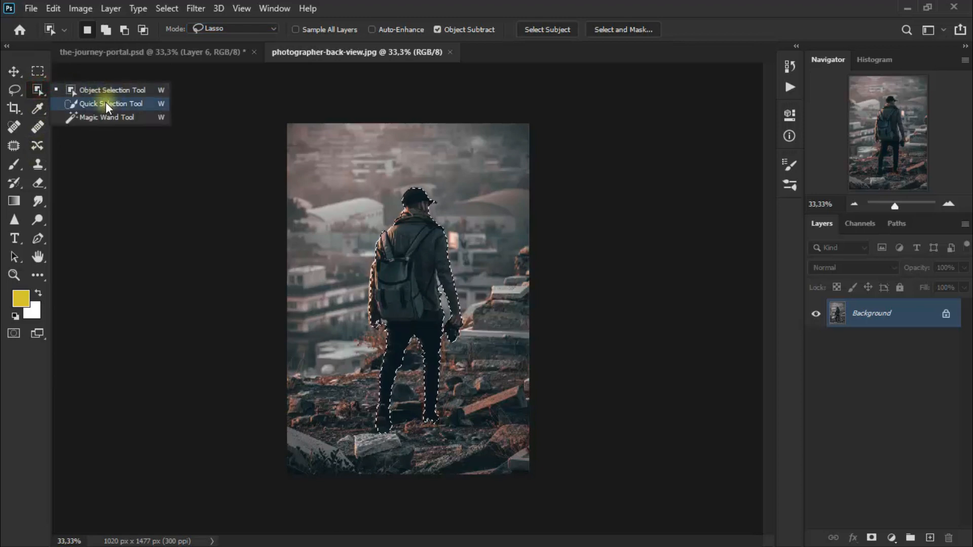
left_click(106, 103)
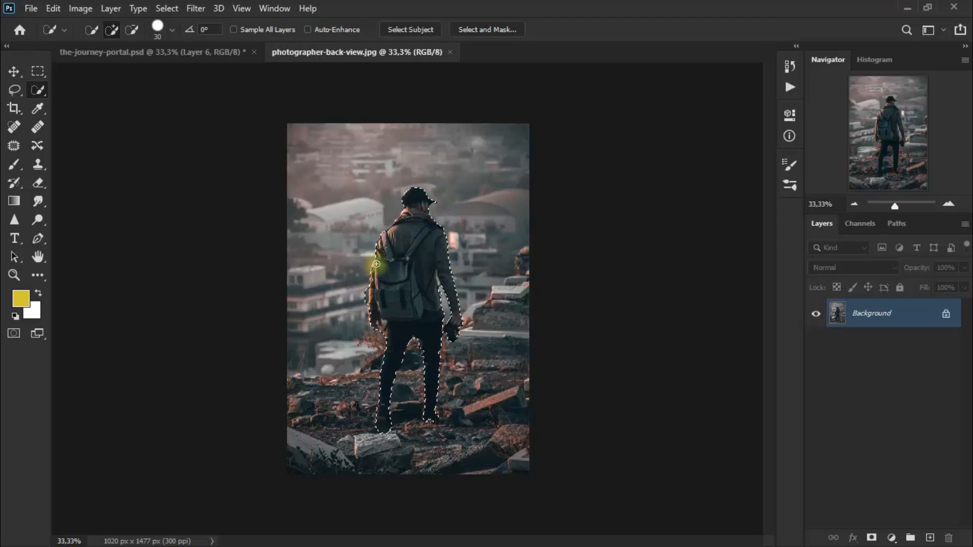
left_click(395, 229)
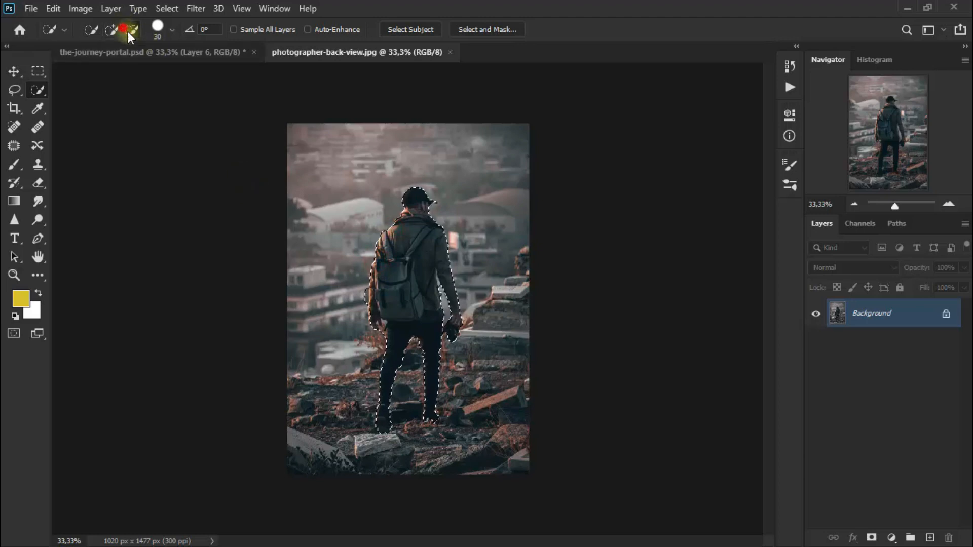
left_click_drag(363, 300, 363, 294)
left_click(363, 298)
left_click(112, 29)
left_click(372, 316)
left_click(379, 320)
left_click(132, 30)
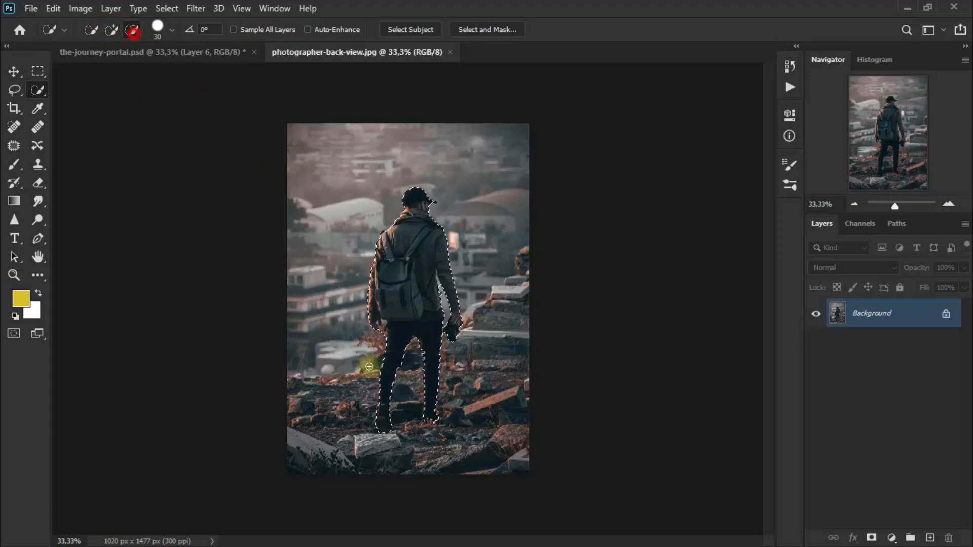
left_click(417, 347)
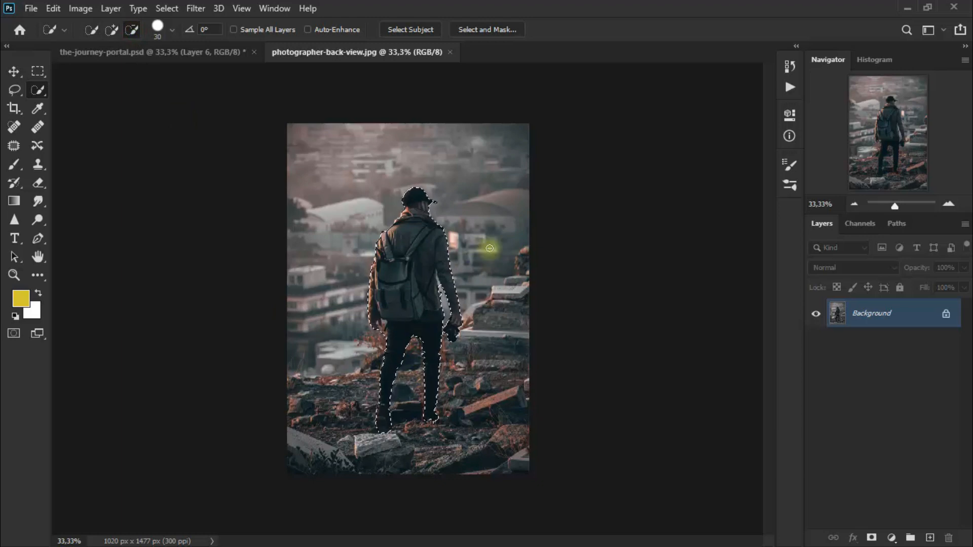
Step: Copy the selected man to a new layer and move that layer into the-journey-portal.psd in front of the ring
key("ctrl+j")
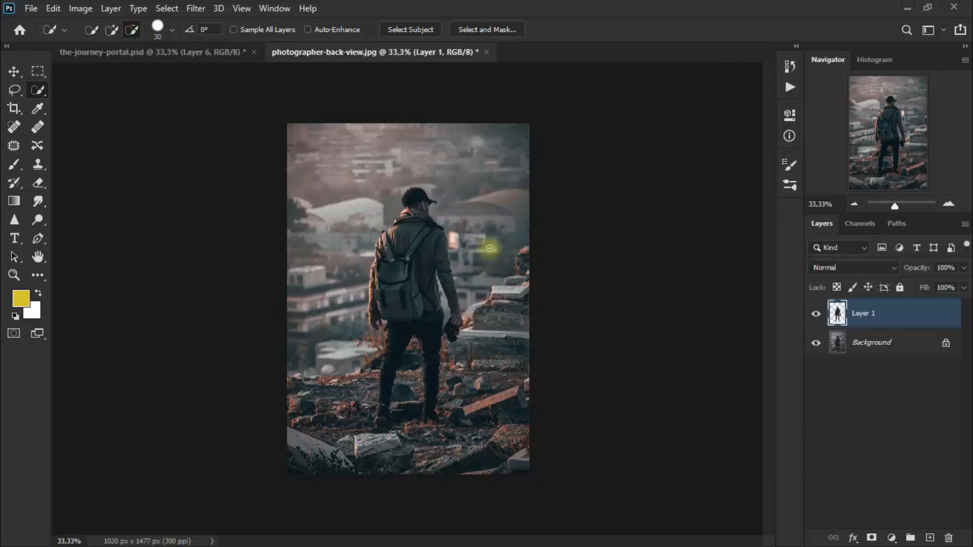
left_click(15, 72)
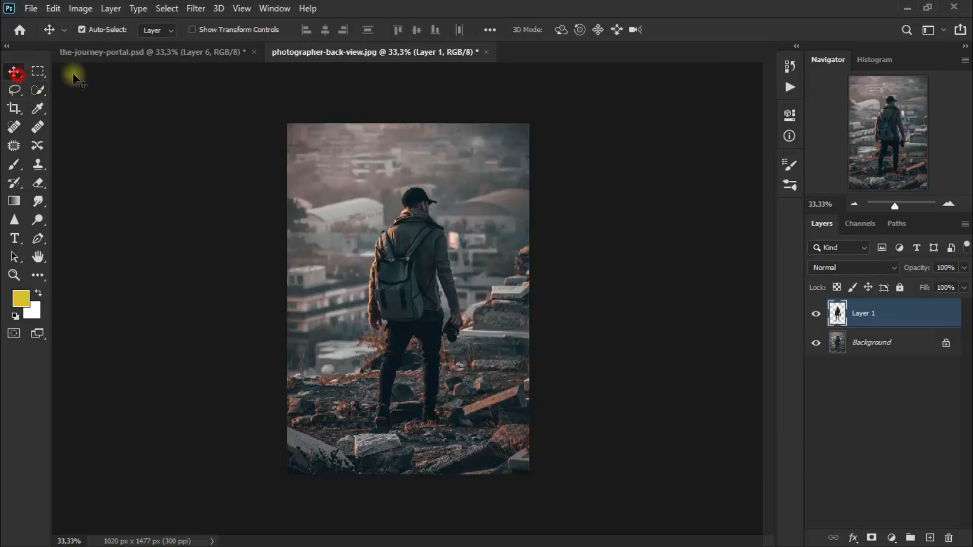
left_click_drag(408, 288, 360, 330)
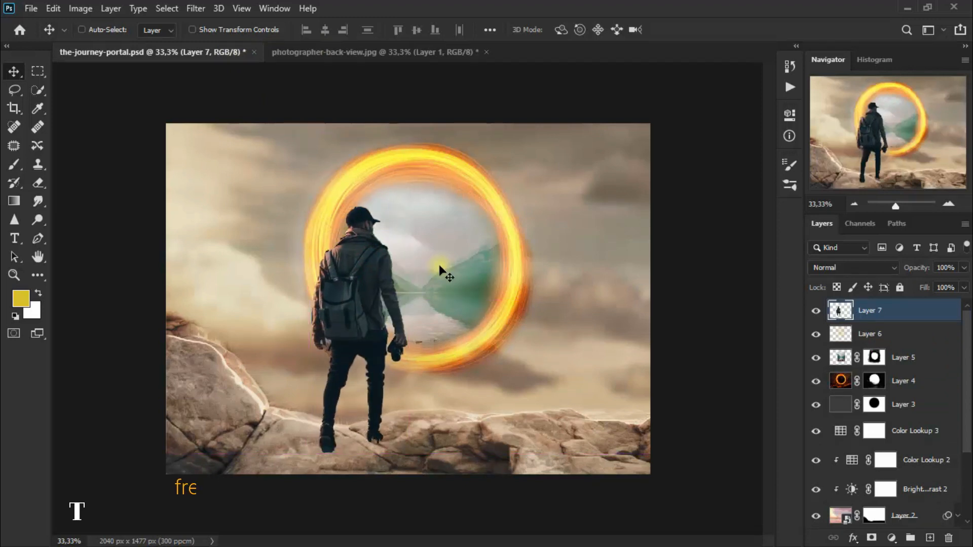
Step: Free-transform the man to 78.27% and stand him on the rocks before the portal, at about X 815 px, Y 908 px
key("ctrl+t")
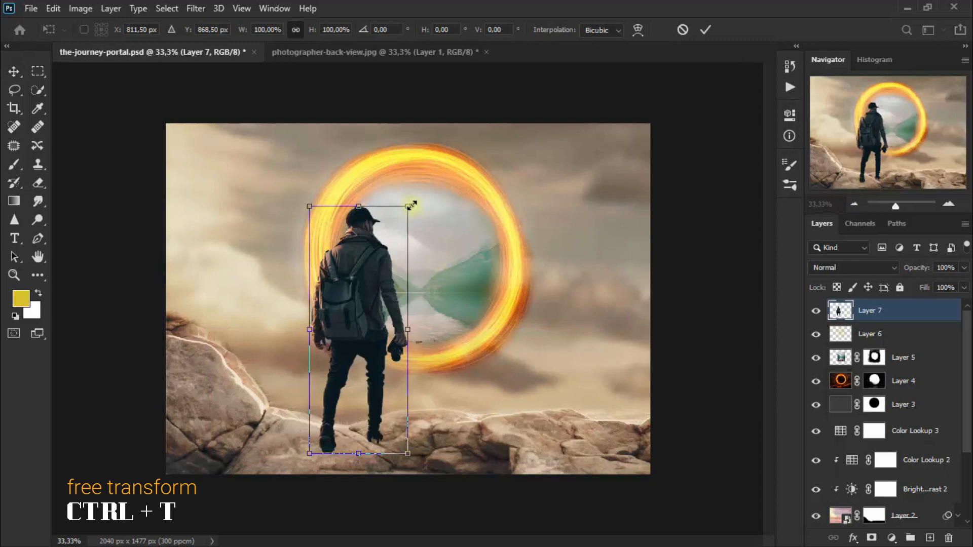
left_click_drag(401, 227, 374, 282)
left_click_drag(321, 358, 334, 343)
left_click_drag(390, 272, 404, 261)
mouse_move(345, 277)
left_mouse_down()
mouse_move(354, 276)
mouse_move(345, 270)
mouse_move(347, 280)
left_mouse_up()
left_click_drag(400, 257, 404, 248)
left_click_drag(368, 274, 368, 276)
left_click_drag(402, 244, 404, 243)
left_click_drag(374, 274, 379, 277)
key("Right")
key("Right")
key("Right")
key("Right")
key("Left")
key("Left")
key("Left")
key("Left")
key("Left")
key("Left")
key("Left")
key("Left")
key("Left")
key("Left")
key("Left")
key("Left")
key("Left")
key("Left")
key("Left")
key("Up")
key("Up")
key("Up")
key("Left")
key("Left")
key("Left")
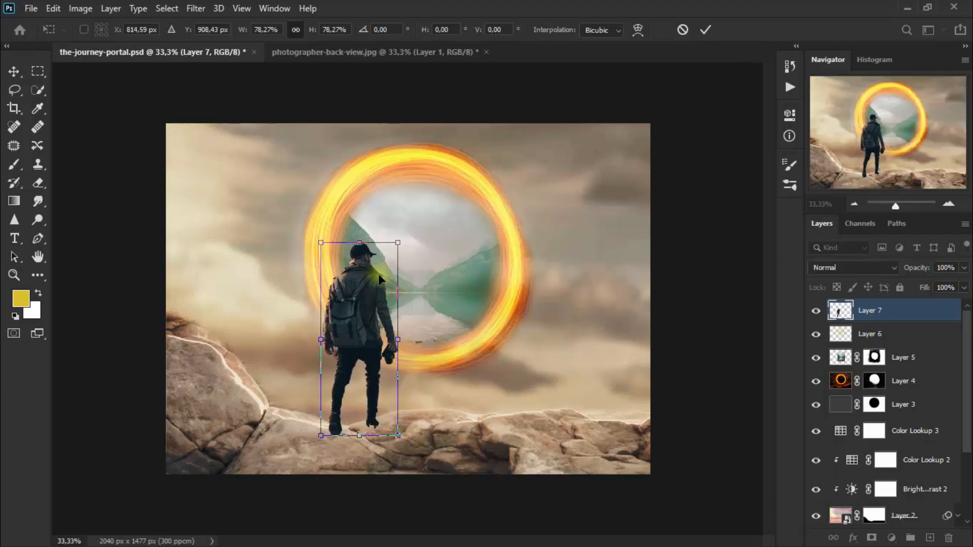
left_click(13, 71)
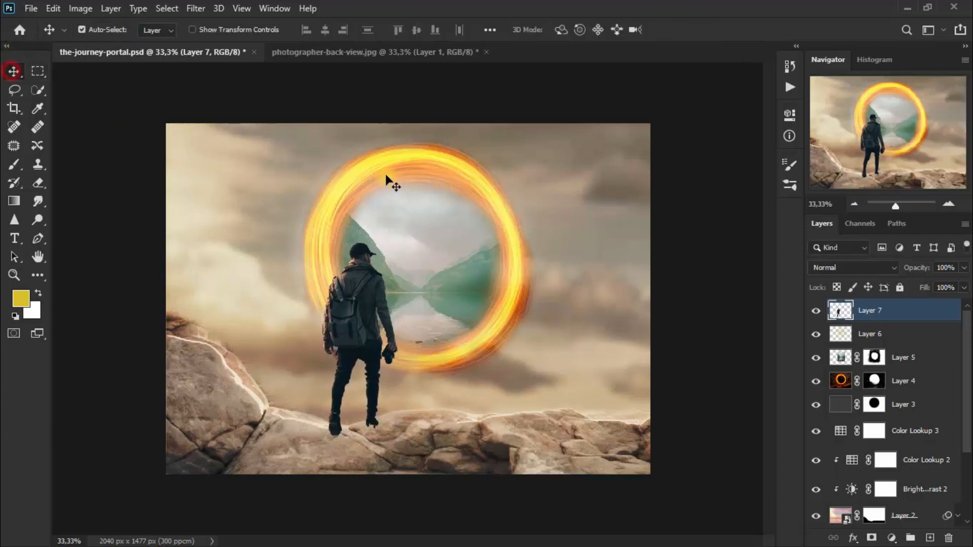
Step: Close photographer-back-view.jpg without saving its changes
left_click(394, 55)
left_click(487, 52)
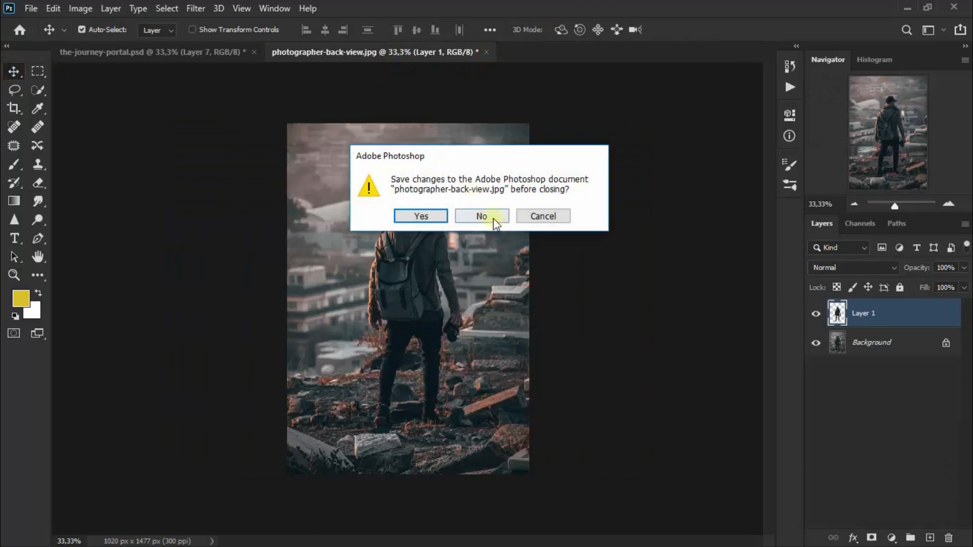
left_click(494, 218)
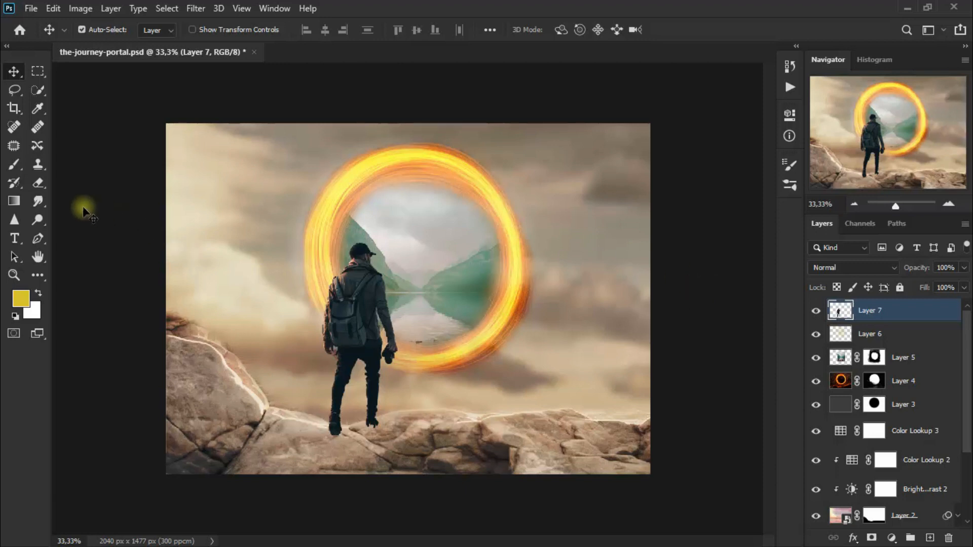
Step: Set up the Eraser Tool at size 10 for cleaning the edges of the man's cutout
left_click(42, 186)
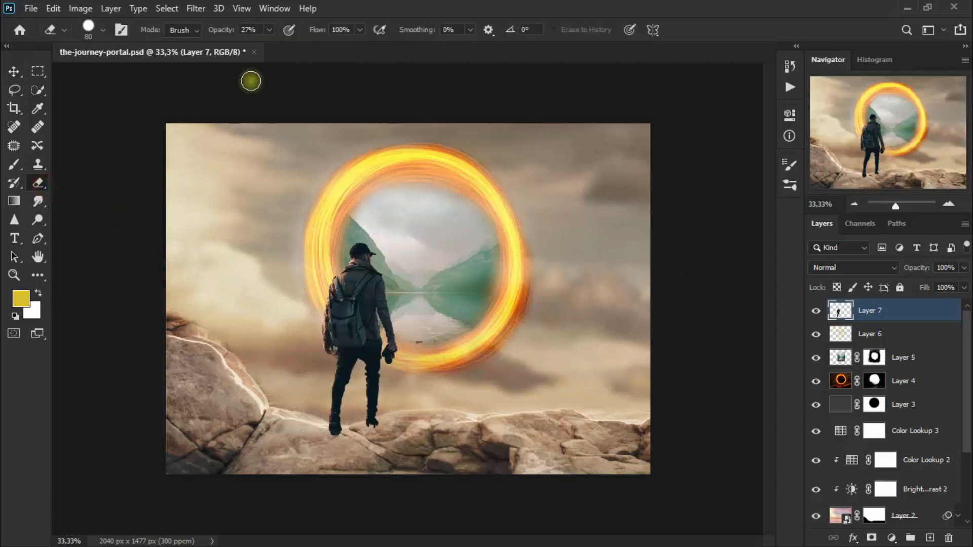
key("ctrl+plus")
key("ctrl+plus")
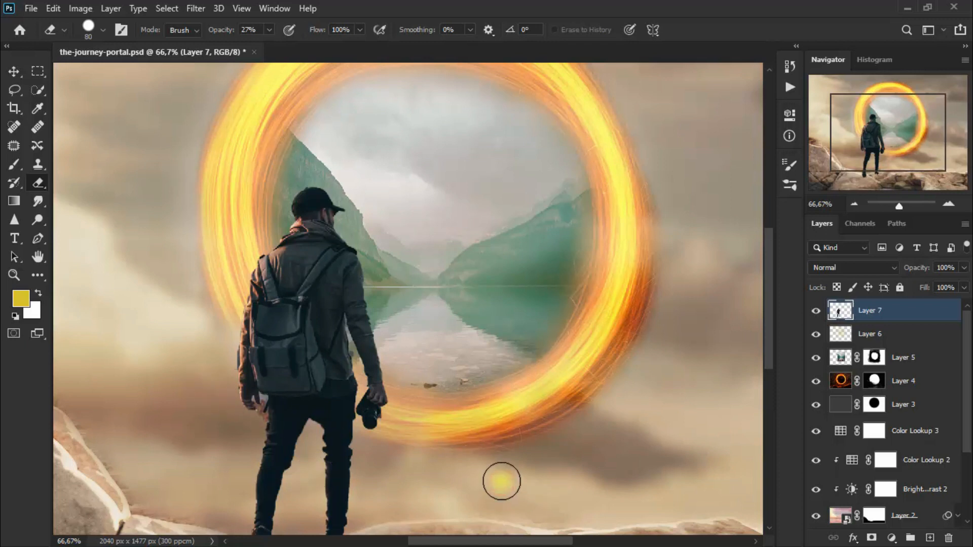
key("bracketleft")
key("bracketleft")
key("bracketleft")
key("bracketleft")
key("bracketleft")
key("bracketleft")
key("bracketleft")
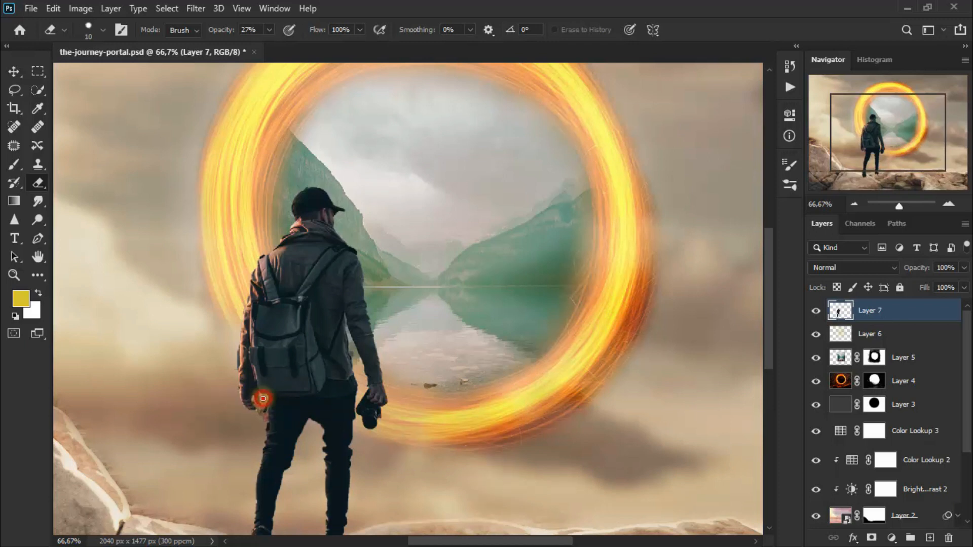
Step: Try erasing the fringe beside the man's left hand, and undo that eraser stroke
left_click_drag(263, 399, 255, 398)
left_click(53, 8)
left_click(53, 8)
left_click(50, 8)
left_click(75, 22)
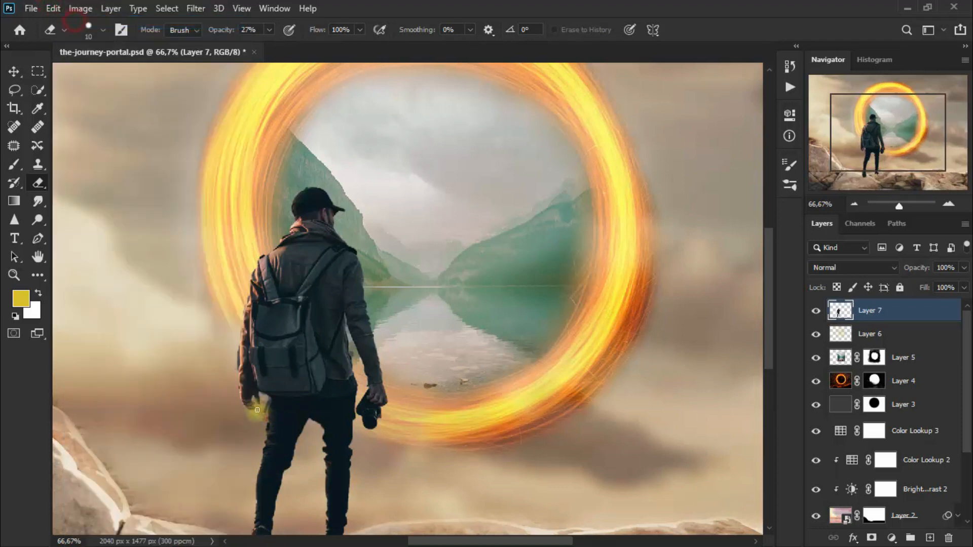
Step: Erase the leftover background fringe beside the man's left hand and between his right arm and body
left_click_drag(269, 398, 265, 401)
left_click_drag(360, 365, 348, 331)
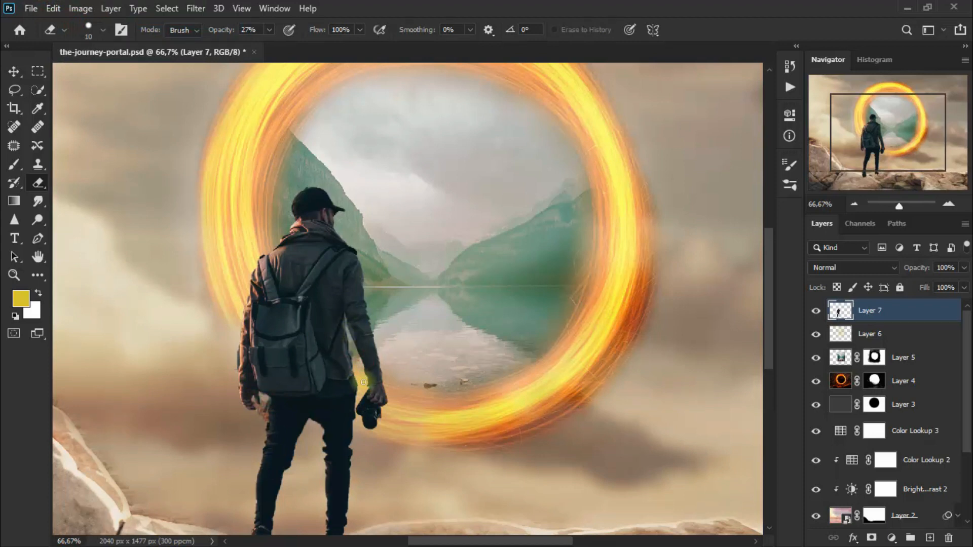
left_click(241, 8)
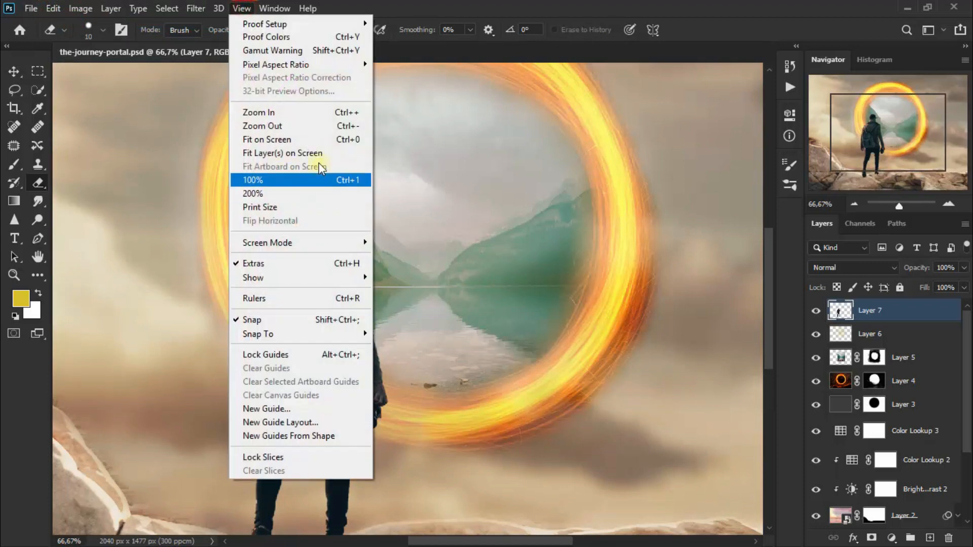
left_click(324, 138)
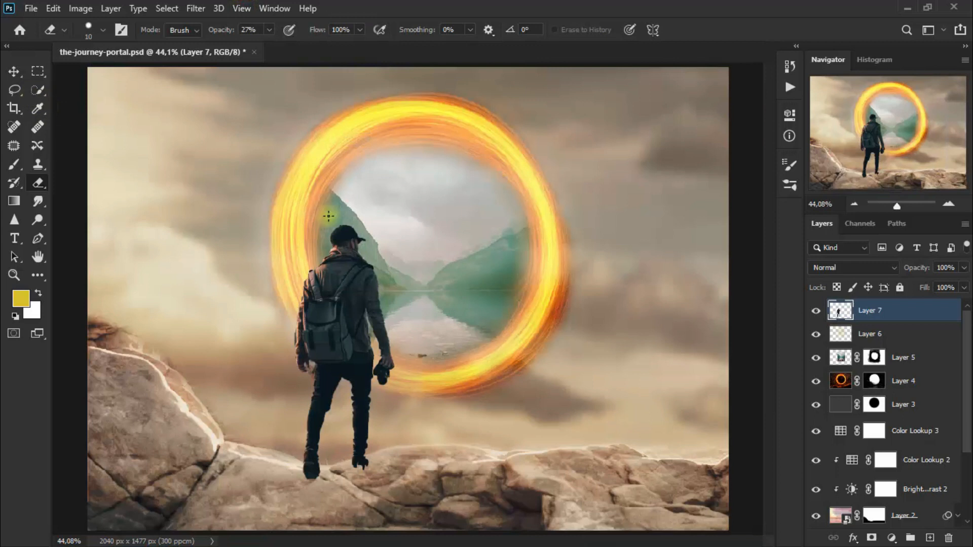
key("ctrl+minus")
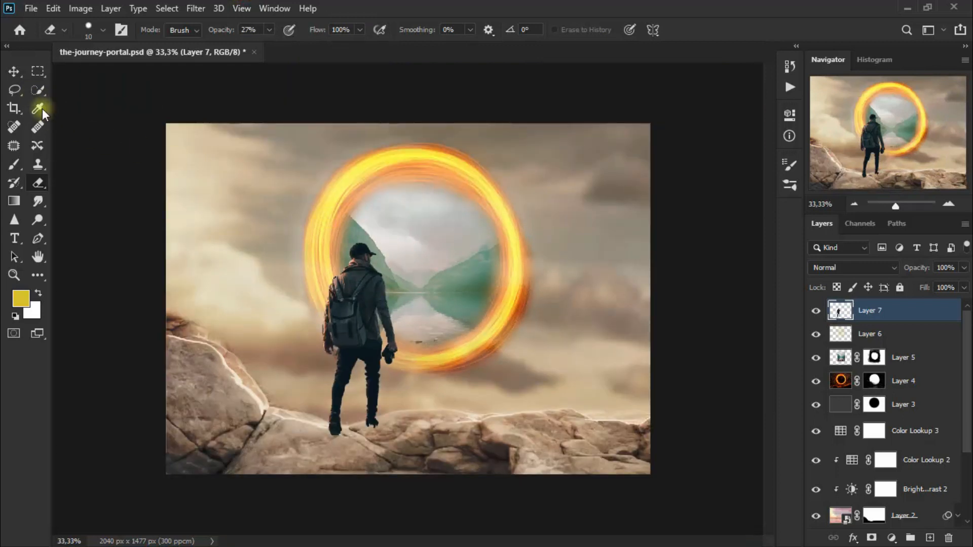
left_click(13, 71)
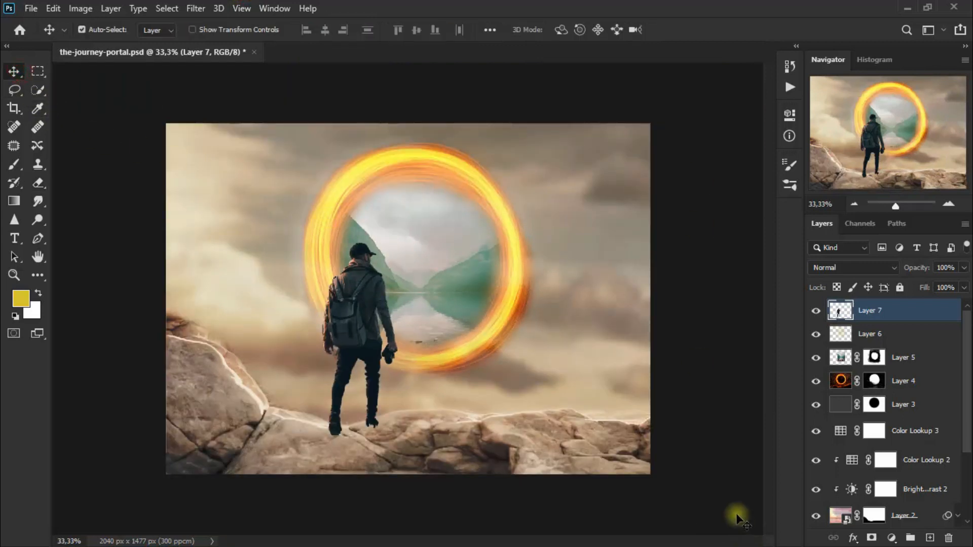
Step: Add a new layer directly beneath the man's layer and set the brush's foreground colour to near-black #070707
left_click(929, 538)
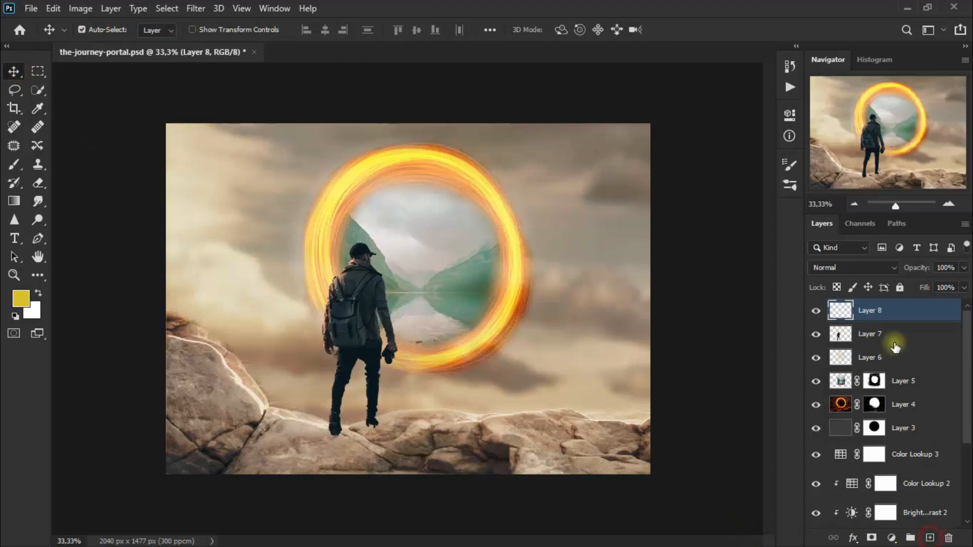
left_click_drag(905, 317, 904, 341)
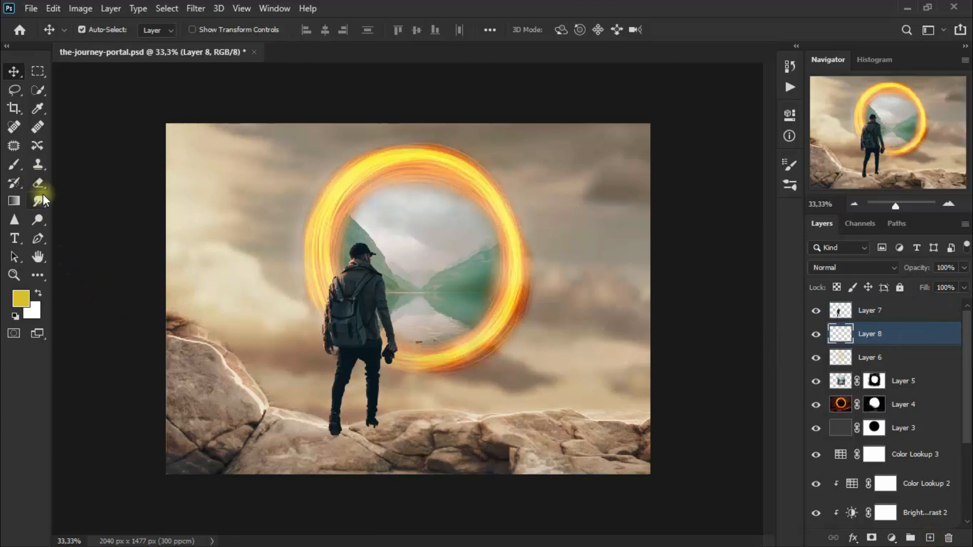
left_click(15, 171)
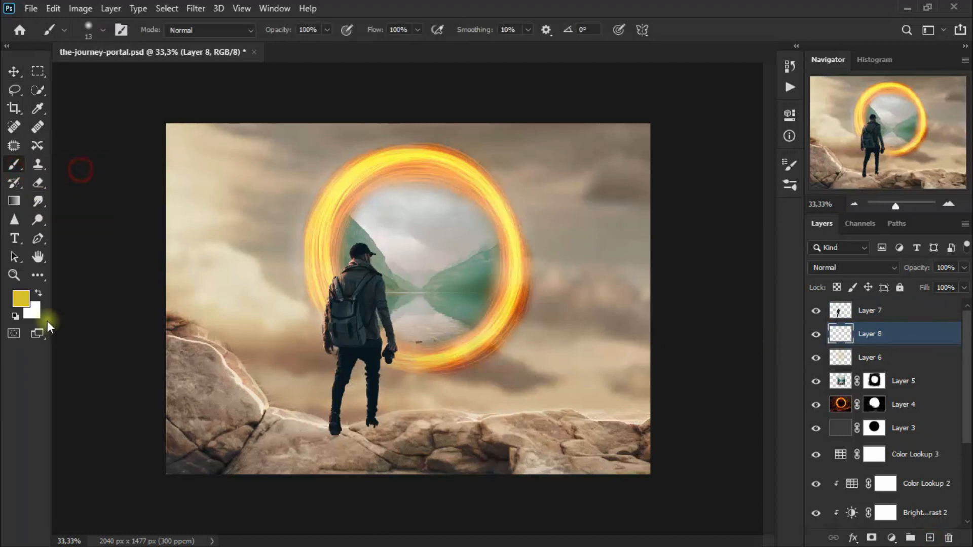
left_click(38, 297)
left_click(21, 298)
left_click_drag(360, 269, 307, 278)
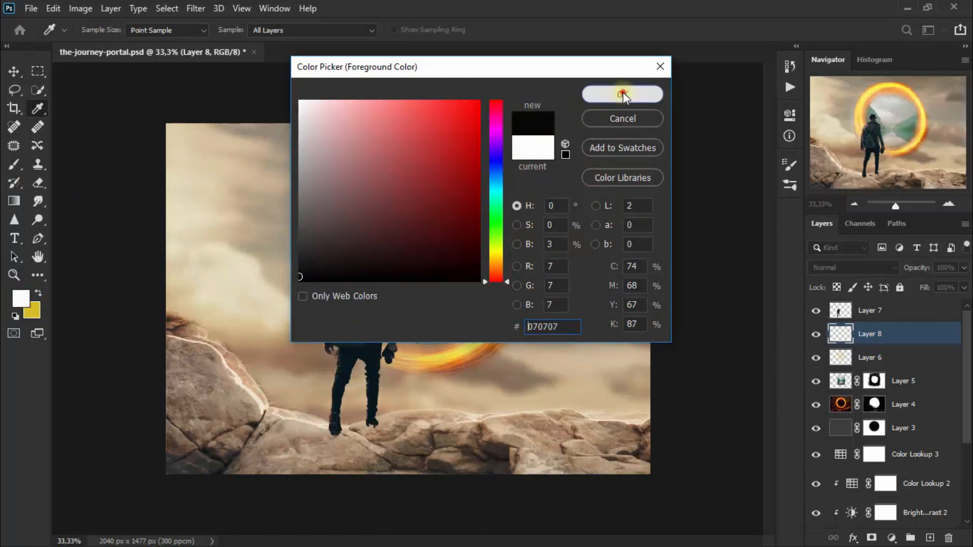
left_click(623, 93)
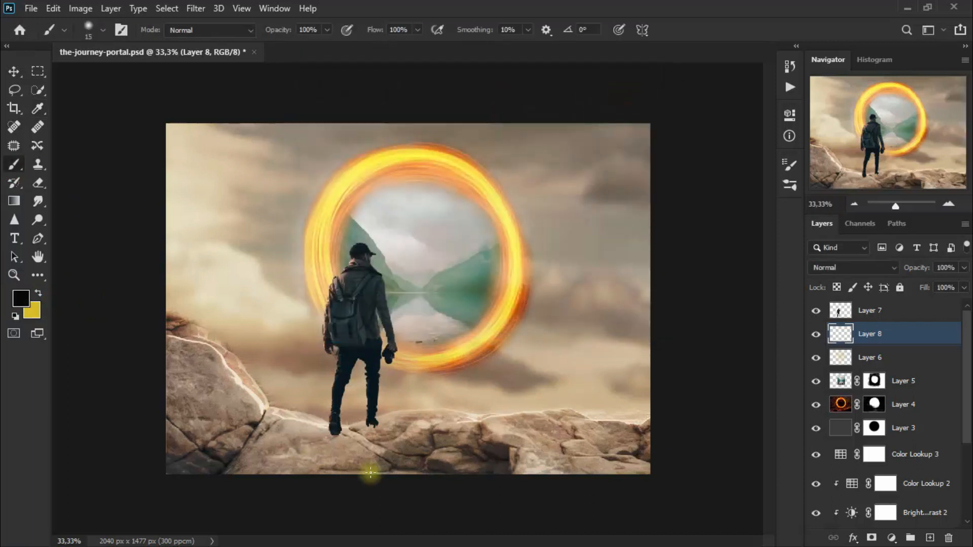
Step: Paint a soft dark shadow on the rocks below the man's feet with a 200 px brush at 41% opacity
key("bracketright")
key("bracketright")
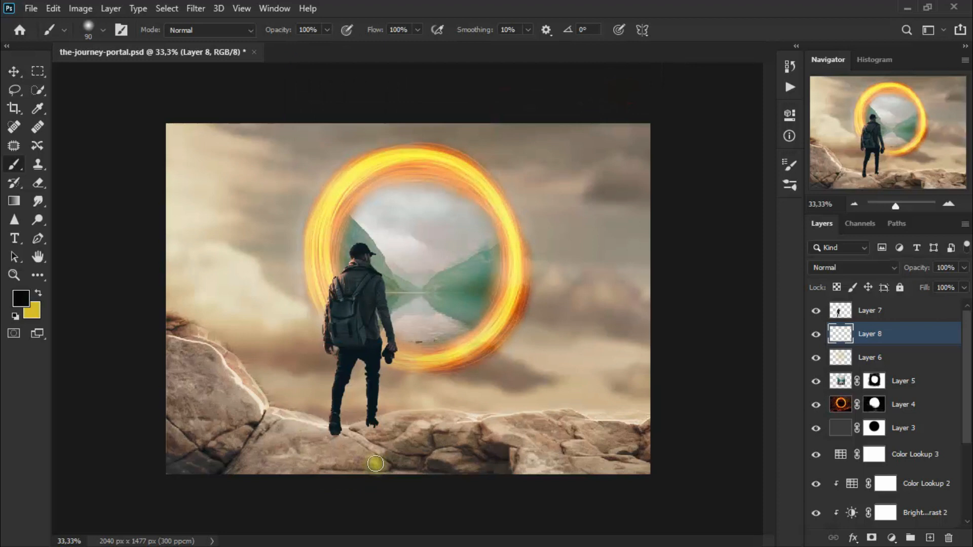
key("bracketright")
left_click(327, 31)
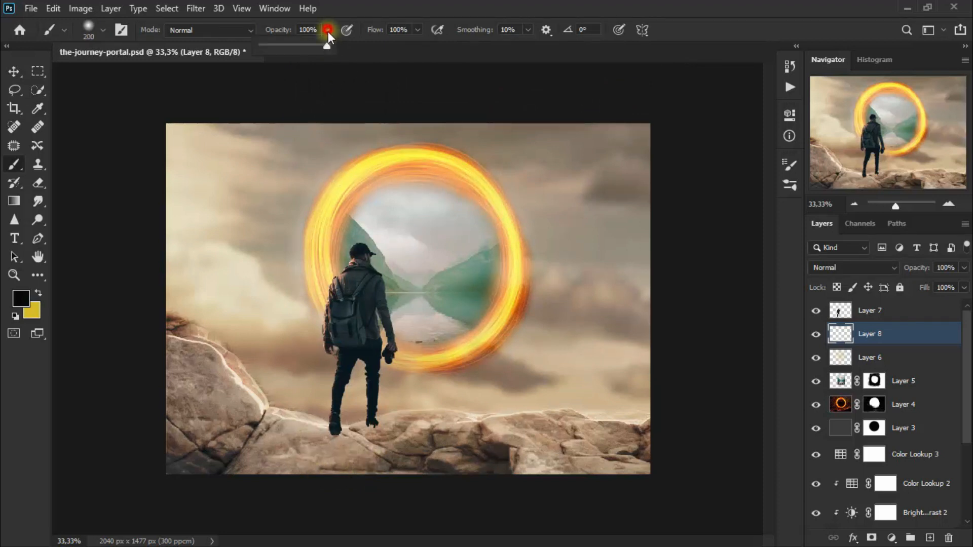
left_click_drag(289, 48, 289, 47)
left_click(453, 3)
mouse_move(375, 454)
left_mouse_down()
mouse_move(355, 457)
mouse_move(373, 447)
mouse_move(331, 451)
mouse_move(346, 448)
mouse_move(347, 457)
mouse_move(318, 460)
mouse_move(372, 441)
mouse_move(325, 456)
mouse_move(366, 468)
mouse_move(347, 476)
mouse_move(358, 476)
mouse_move(320, 476)
mouse_move(368, 460)
left_mouse_up()
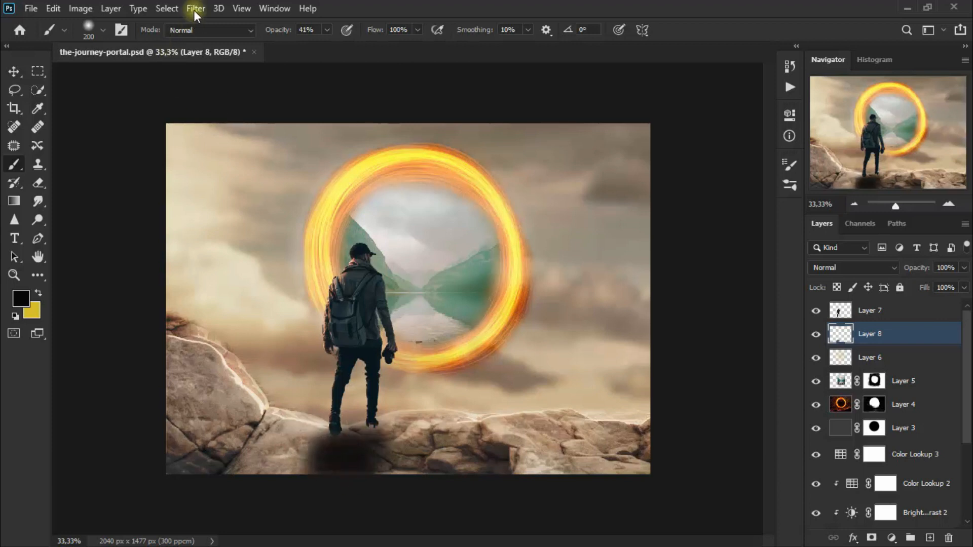
Step: Blend the shadow layer into the rocks using Overlay mode at 73% opacity
left_click(842, 268)
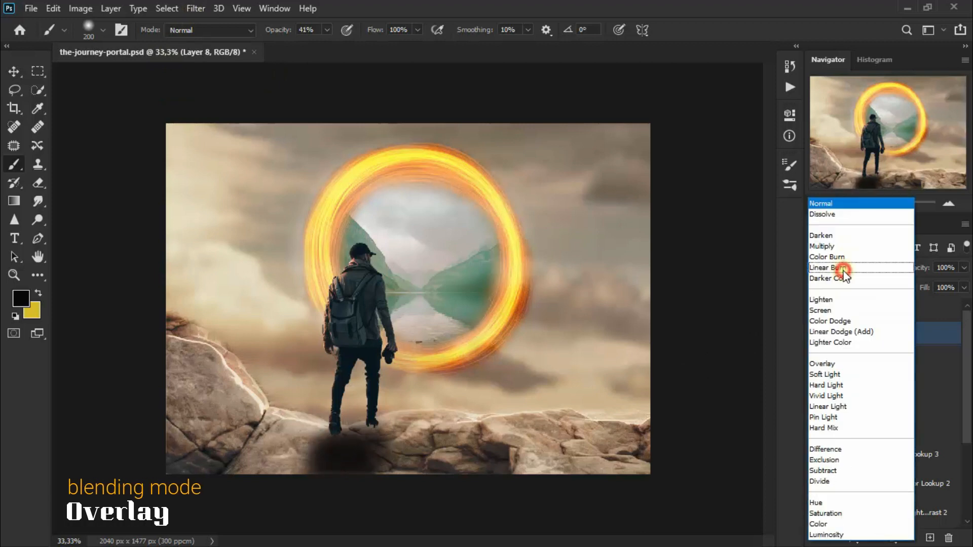
left_click(822, 364)
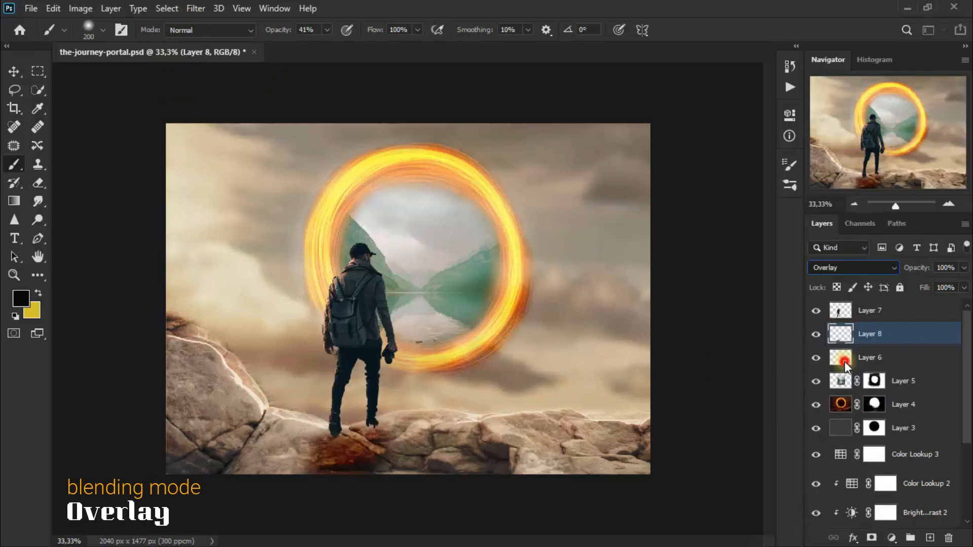
left_click(817, 334)
left_click(817, 334)
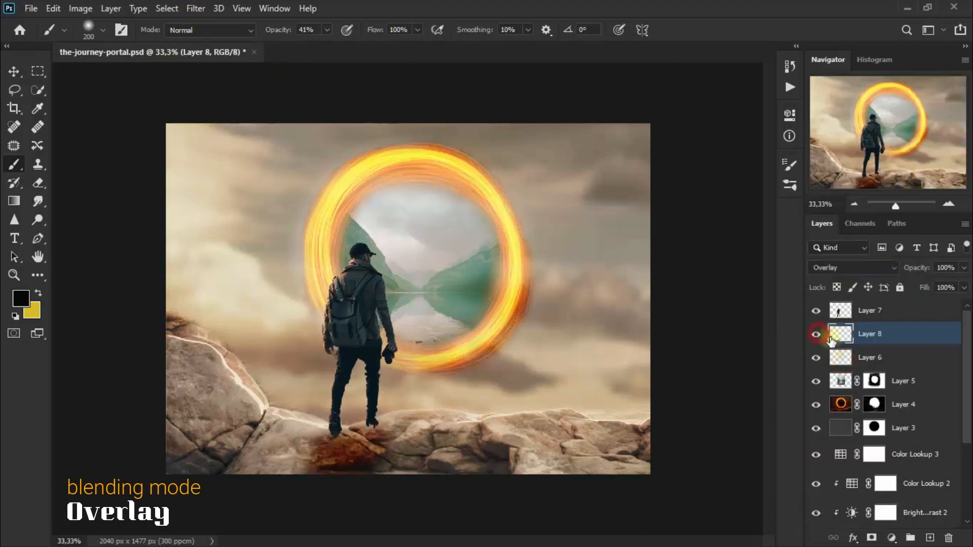
left_click(964, 268)
mouse_move(955, 288)
left_mouse_down()
mouse_move(909, 280)
mouse_move(941, 284)
left_mouse_up()
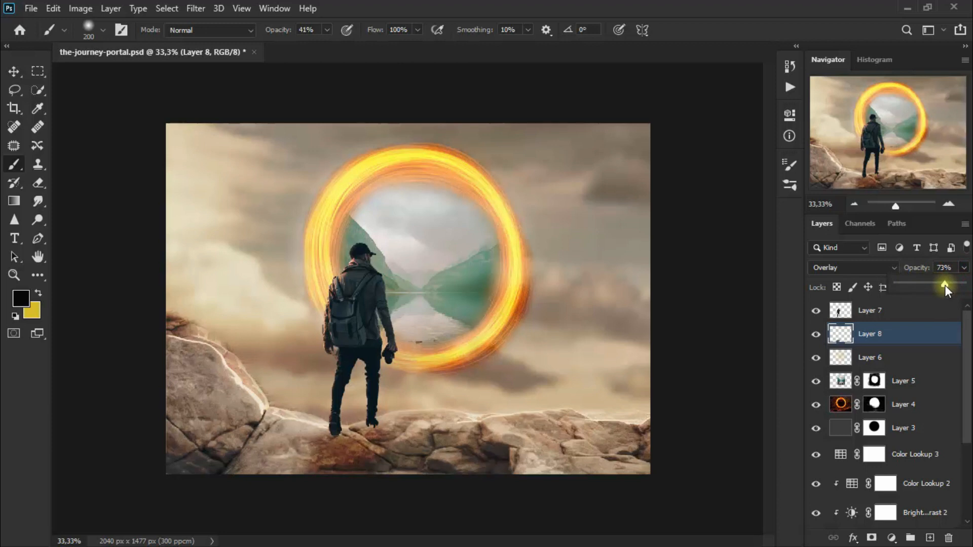
left_click(19, 72)
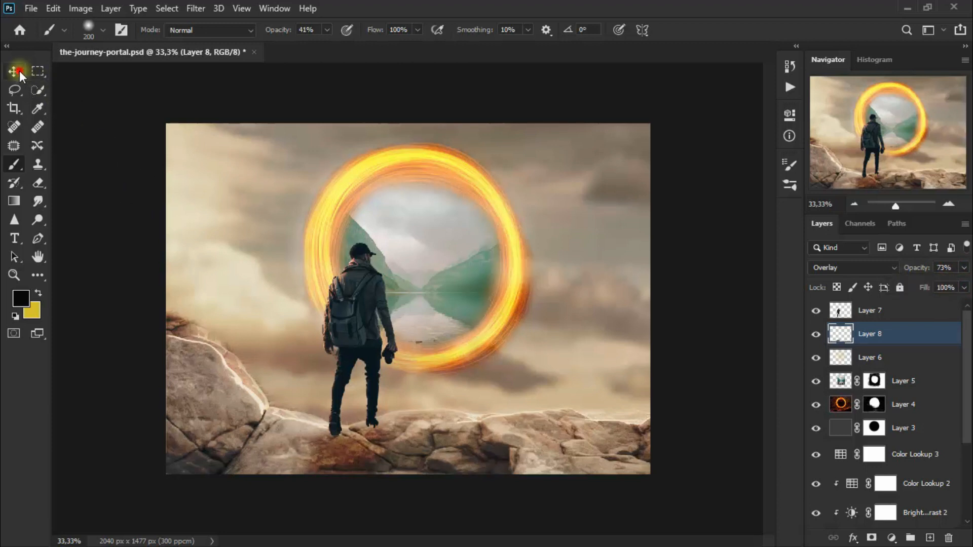
Step: Add a Brightness/Contrast adjustment layer clipped to the man's layer
left_click(916, 313)
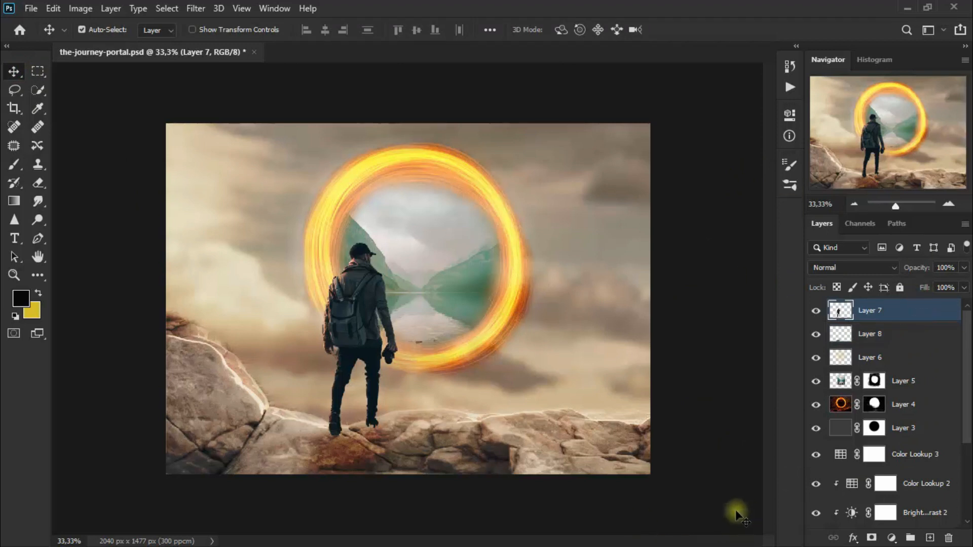
left_click(891, 539)
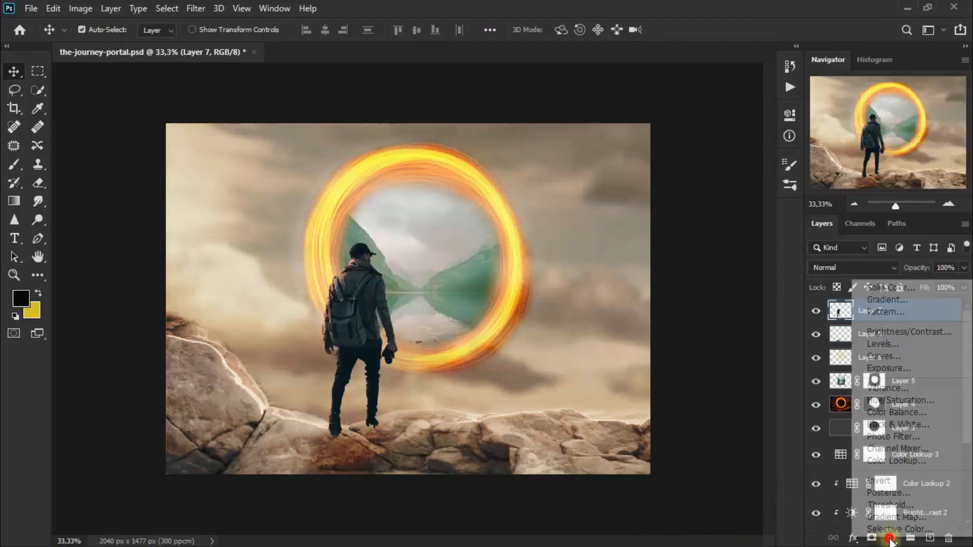
left_click(930, 336)
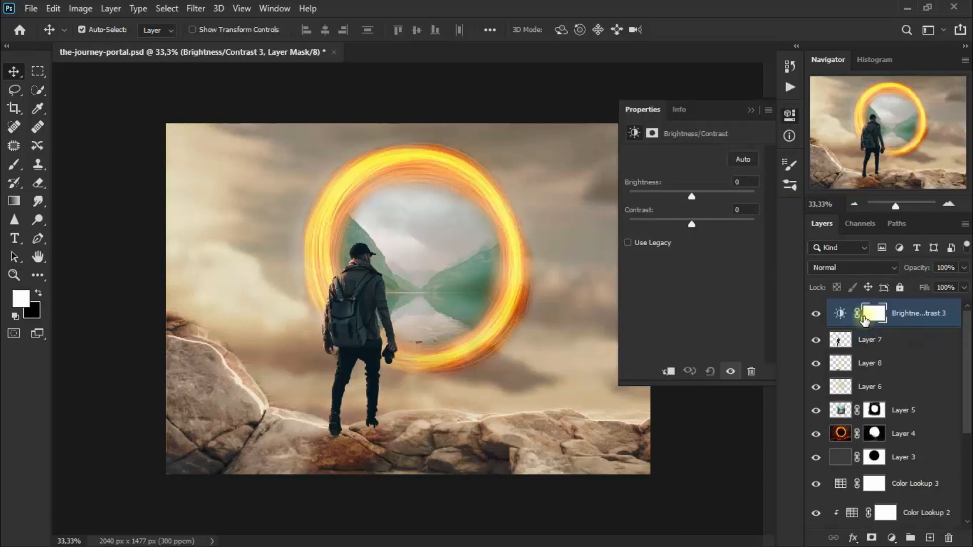
key("ctrl+alt+g")
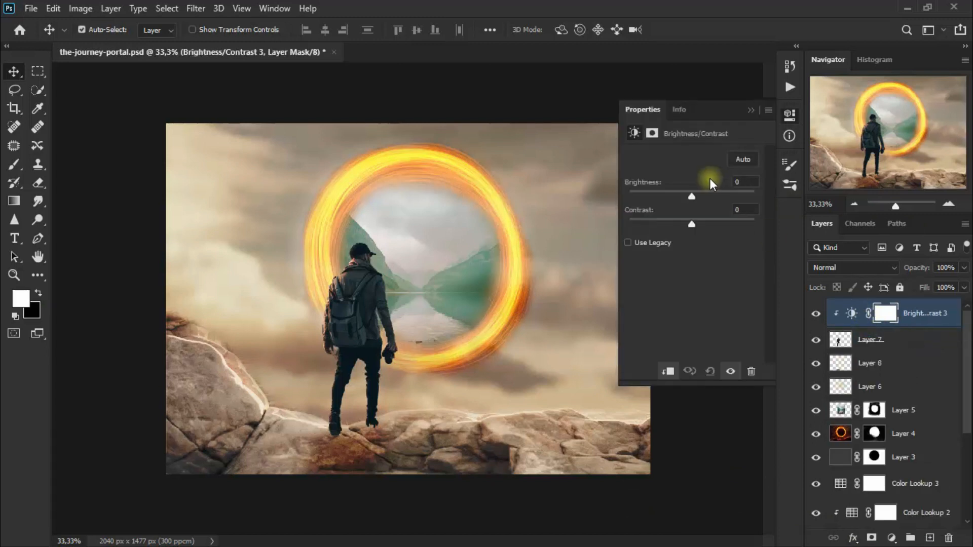
Step: Raise the man's brightness to 150, lower his contrast, and compare the image with and without the adjustment
left_click_drag(708, 203, 780, 202)
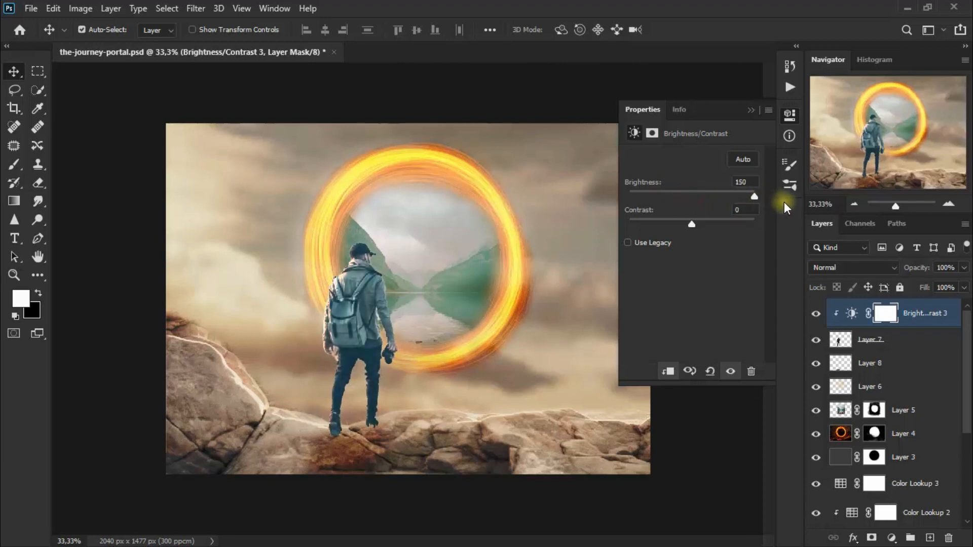
left_click_drag(692, 223, 664, 226)
double_click(741, 210)
left_click(750, 111)
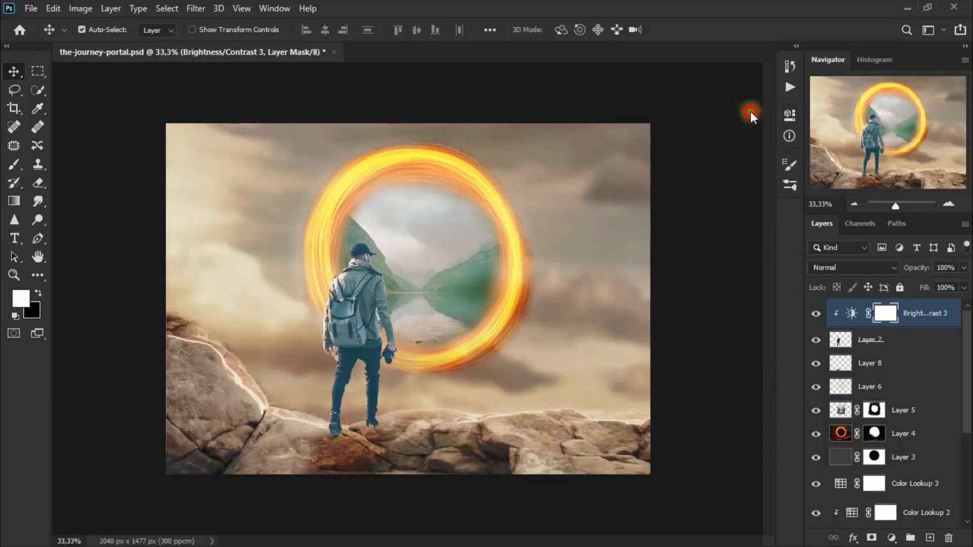
left_click(817, 313)
left_click(817, 314)
Step: Add a Color Lookup adjustment clipped to the man, using the Kodak 5205 Fuji 3510 (by Adobe).cube 3D LUT
left_click(893, 538)
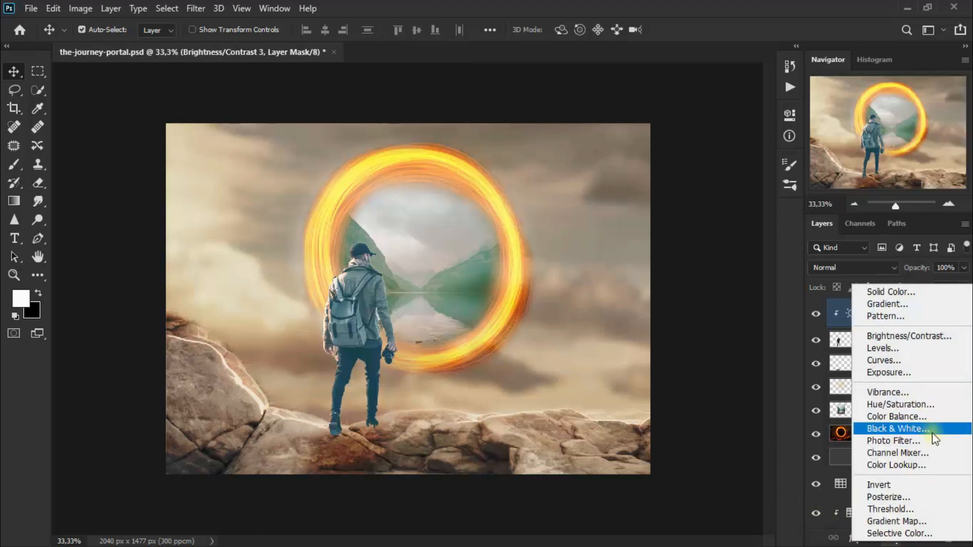
left_click(912, 465)
key("ctrl+alt+g")
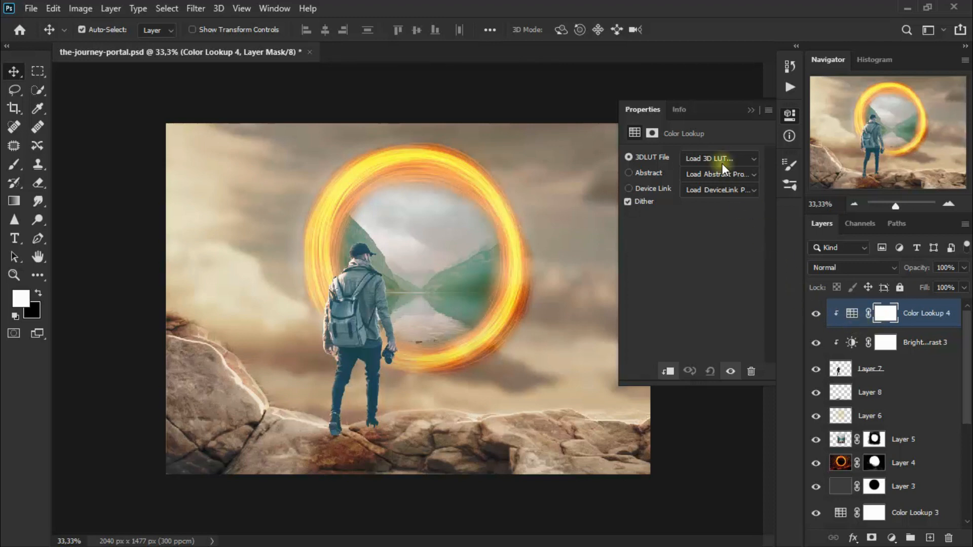
left_click(722, 164)
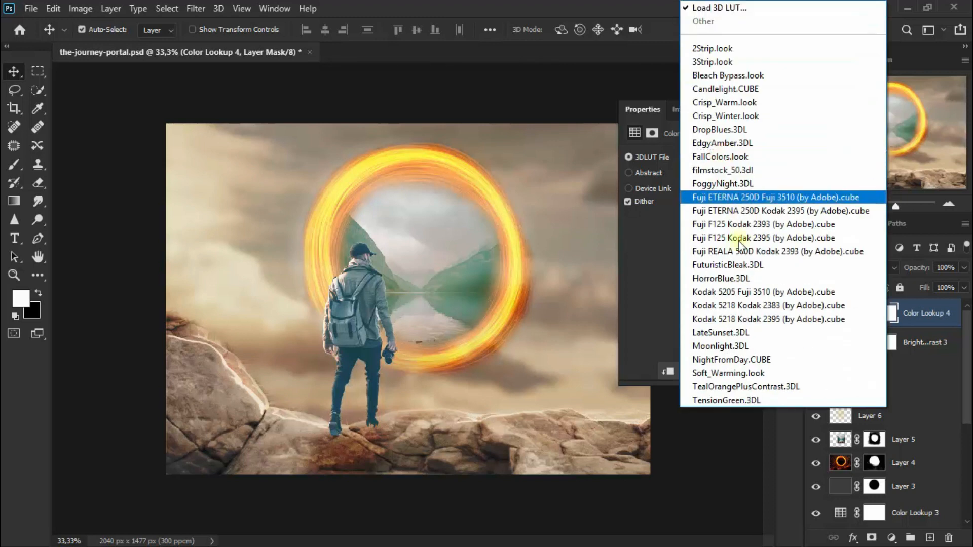
left_click(855, 295)
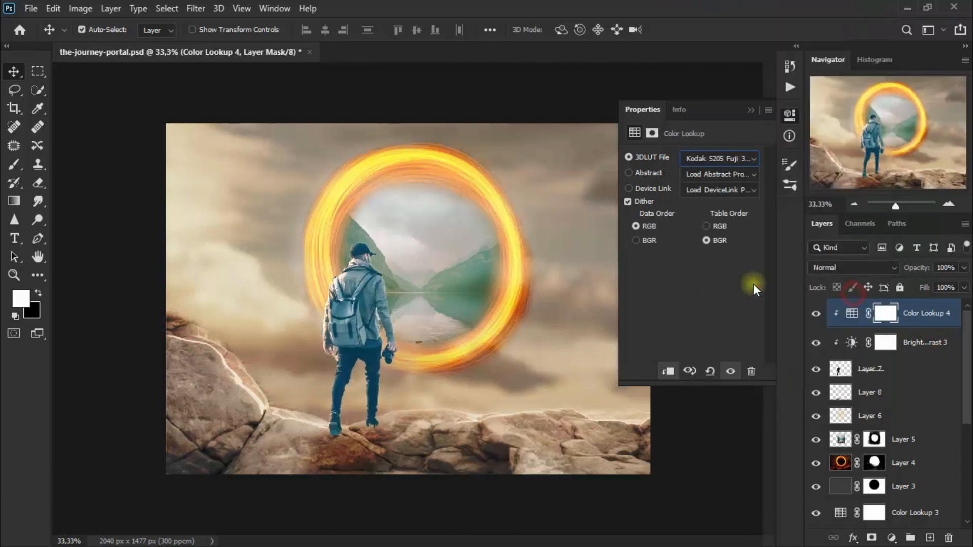
left_click(751, 108)
Step: Set the man's clipped Color Lookup layer to Luminosity blending and check its effect
left_click(837, 267)
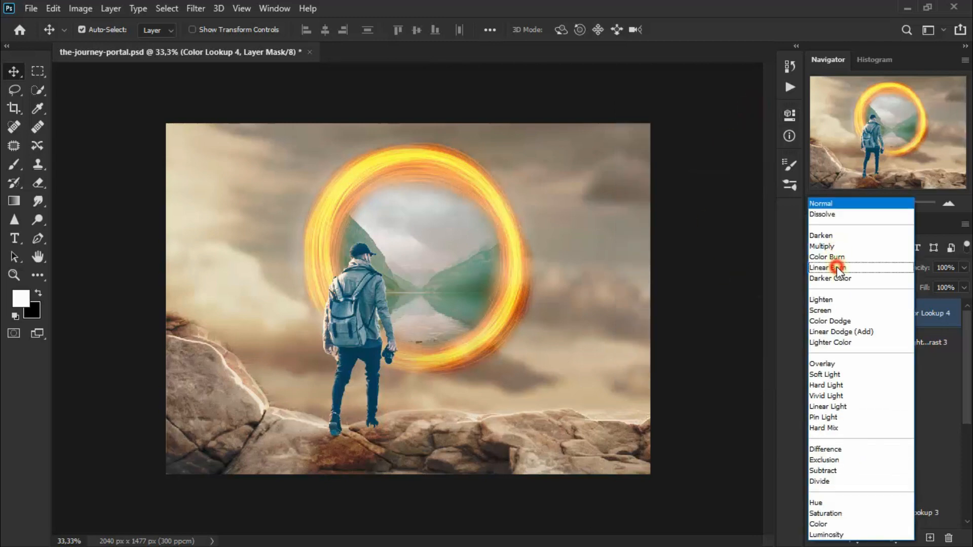
left_click(841, 535)
left_click(817, 315)
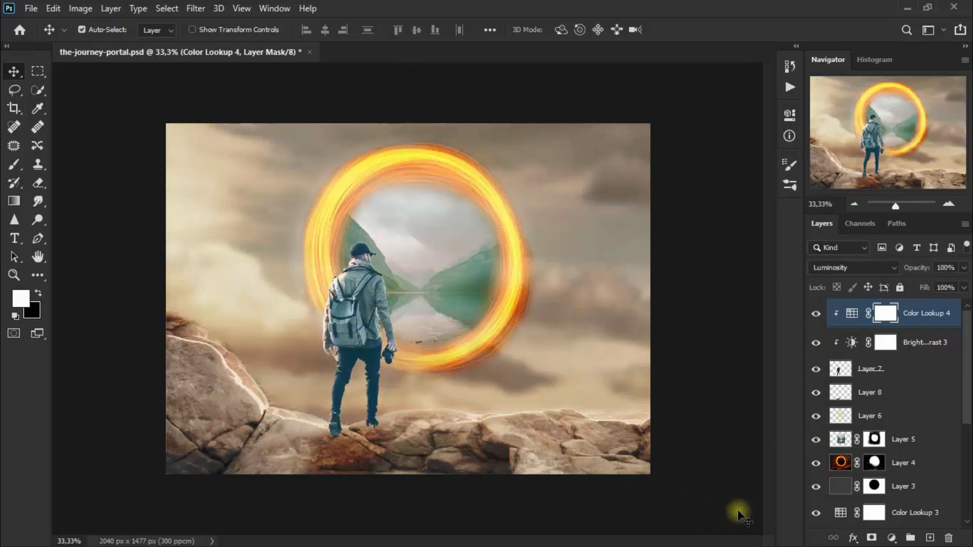
Step: Add an unclipped Color Lookup adjustment above all layers, using the Candlelight.CUBE 3D LUT
left_click(896, 540)
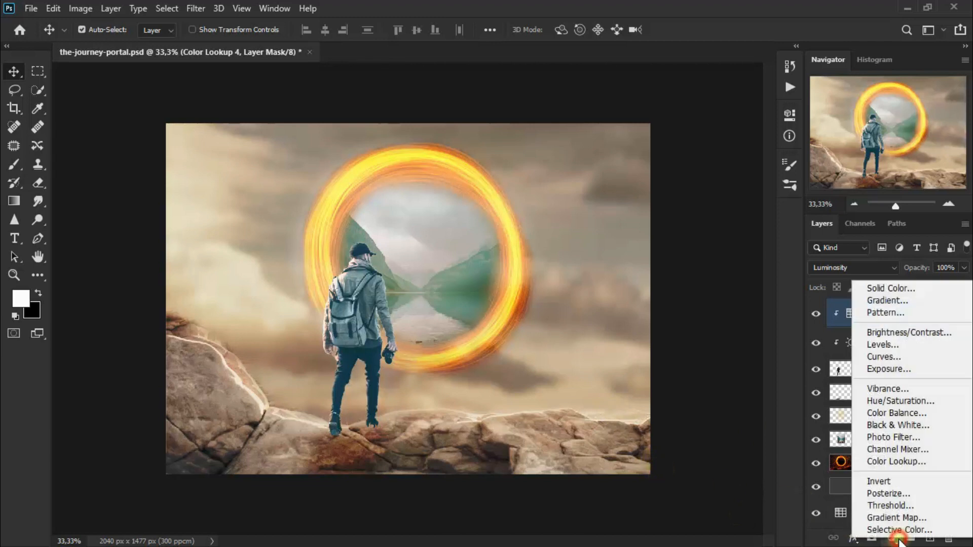
left_click(932, 462)
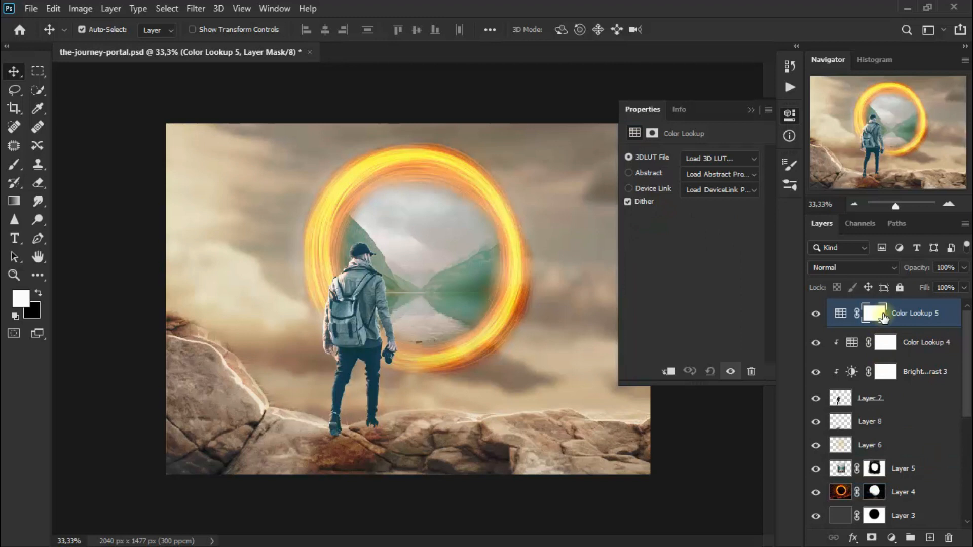
left_click(727, 159)
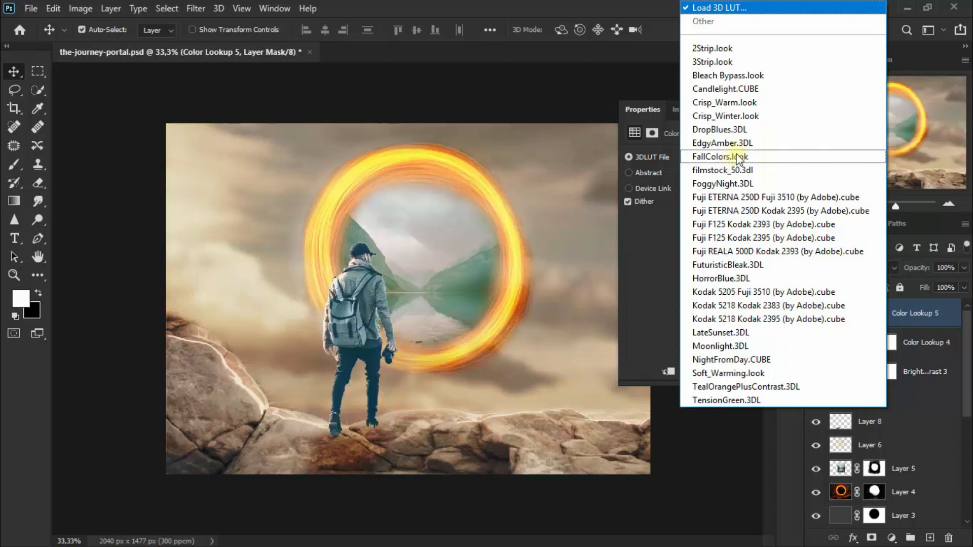
left_click(786, 93)
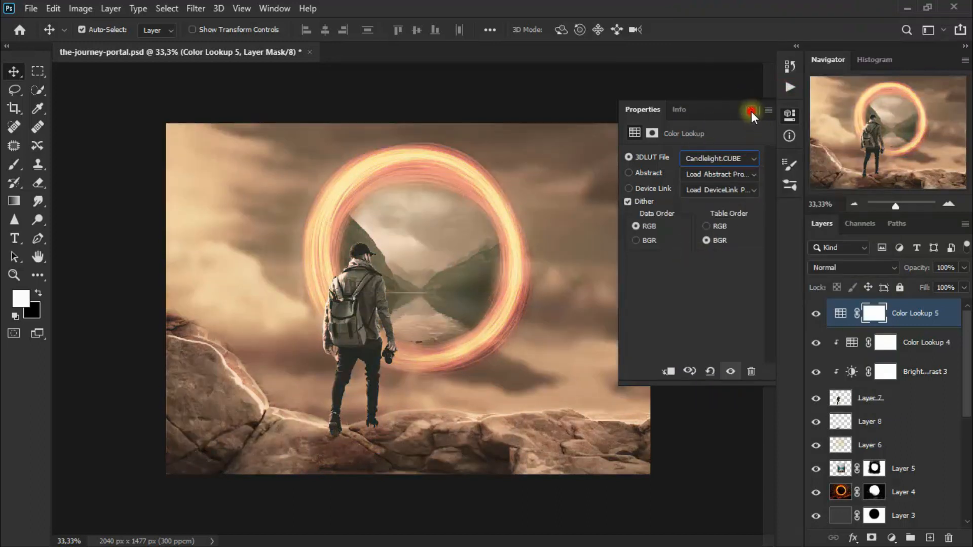
left_click(751, 111)
Step: Blend the Candlelight lookup layer in Multiply mode at 61% opacity and compare the image with and without it
left_click(835, 267)
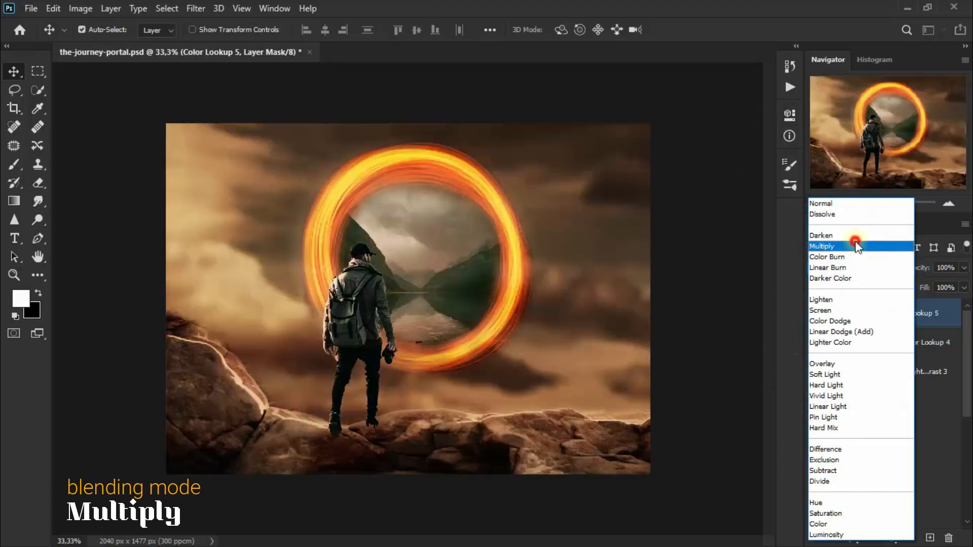
left_click(857, 247)
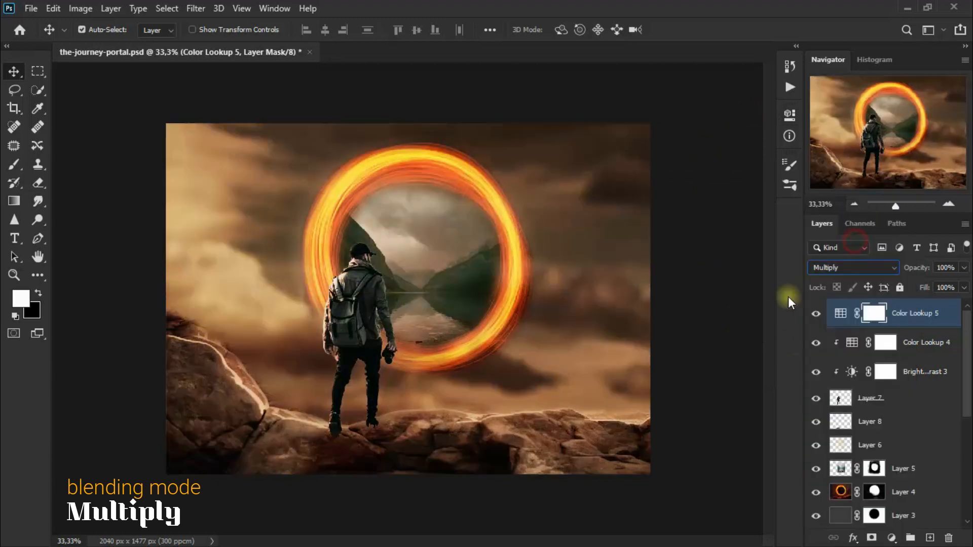
left_click(964, 268)
left_click_drag(959, 283, 929, 284)
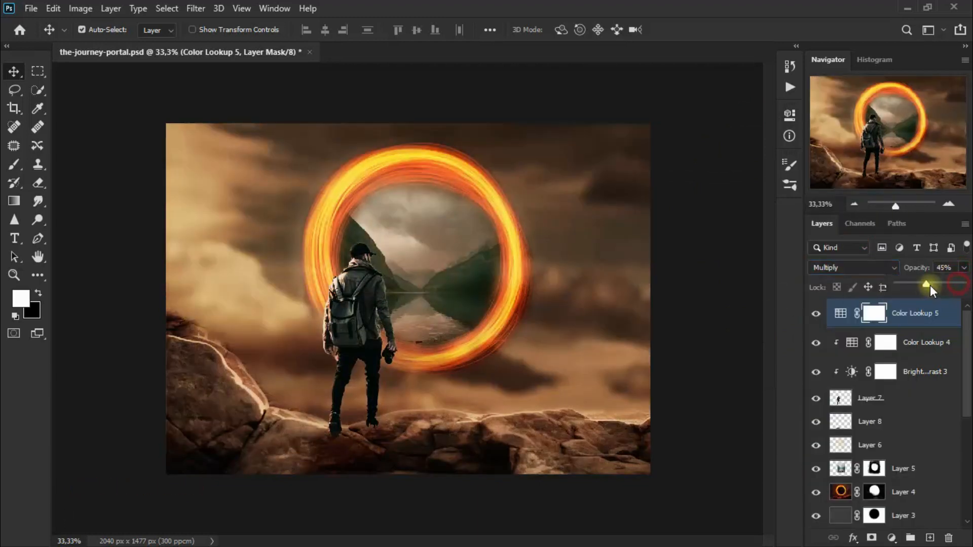
left_click(949, 269)
double_click(946, 269)
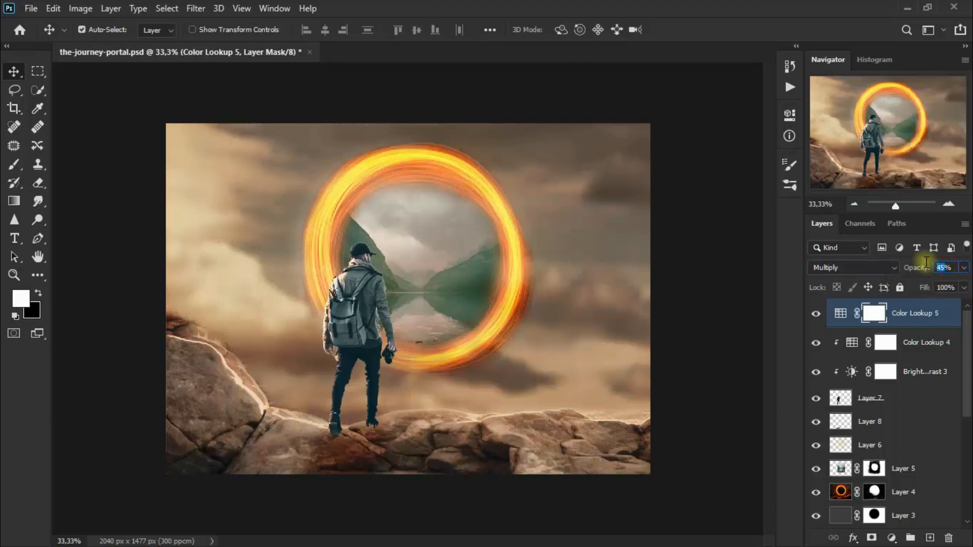
type("61")
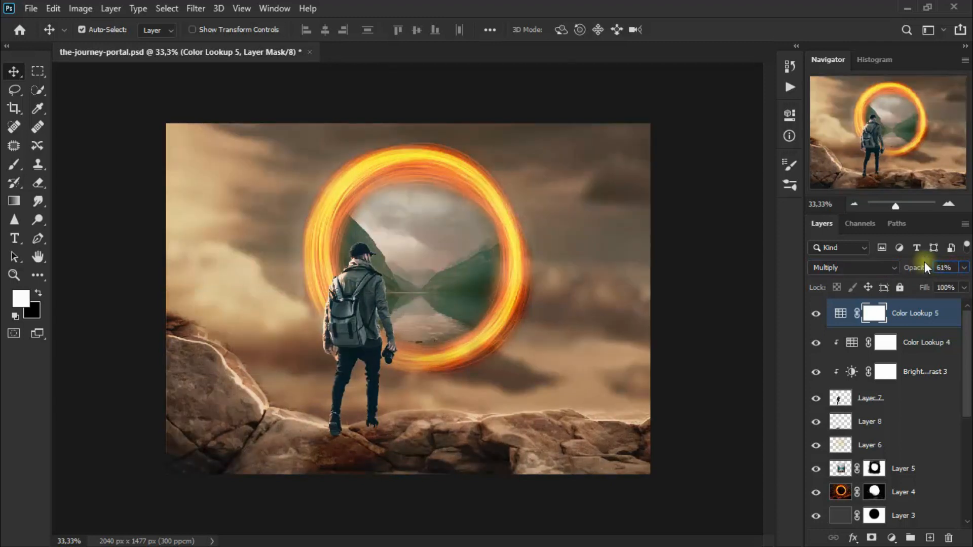
left_click(816, 313)
left_click(817, 314)
Step: Add a Color Balance adjustment with midtones Cyan/Red -12, Magenta/Green +28 and Yellow/Blue -1, and compare the image with and without it
left_click(893, 538)
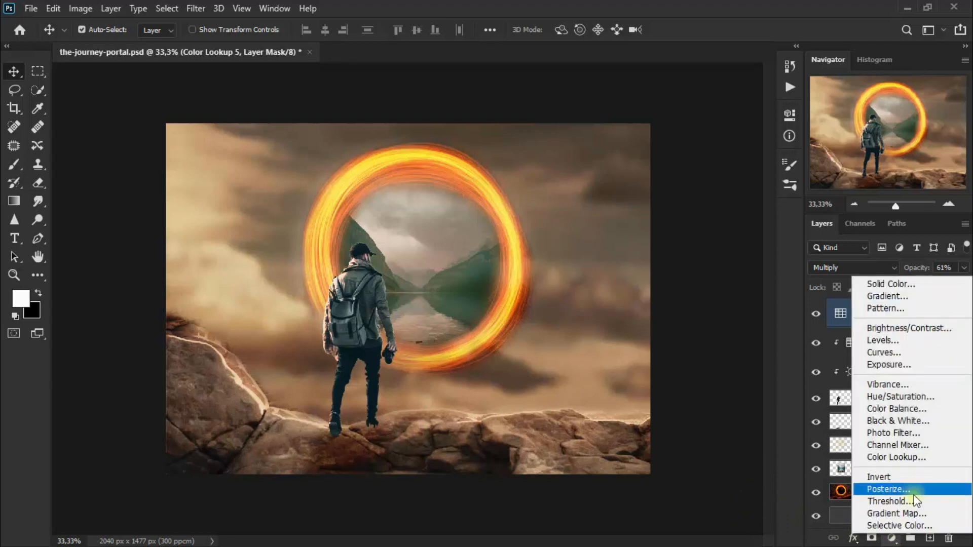
left_click(935, 409)
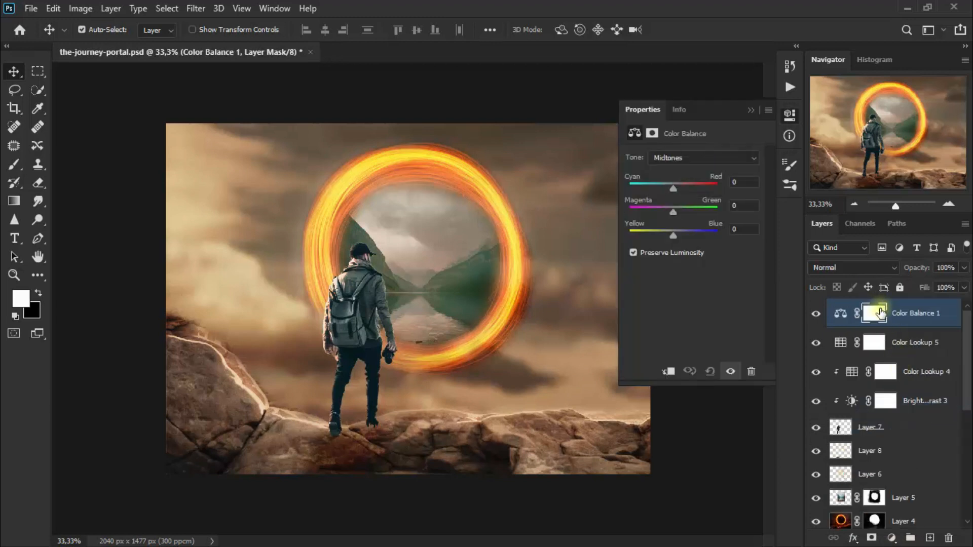
left_click_drag(679, 192, 673, 237)
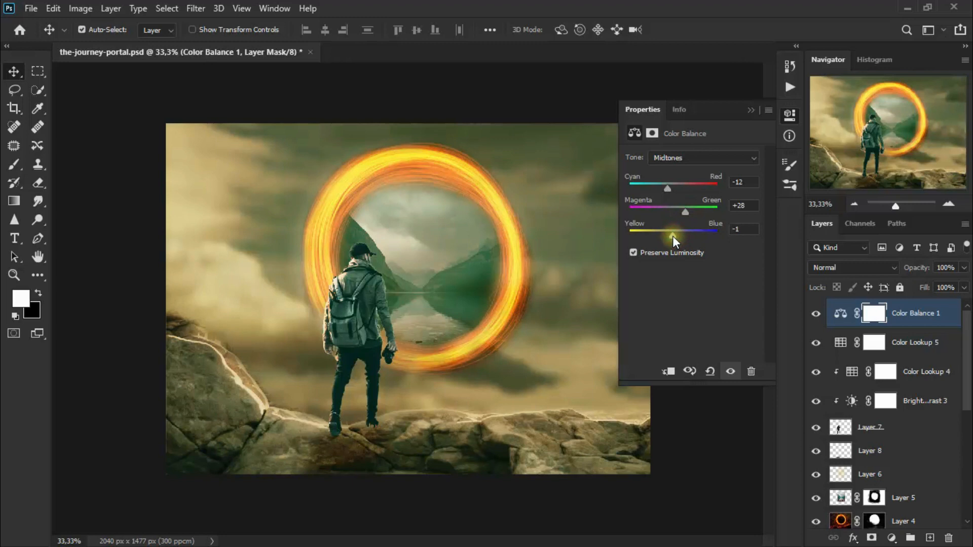
left_click(750, 111)
left_click(816, 314)
left_click(815, 314)
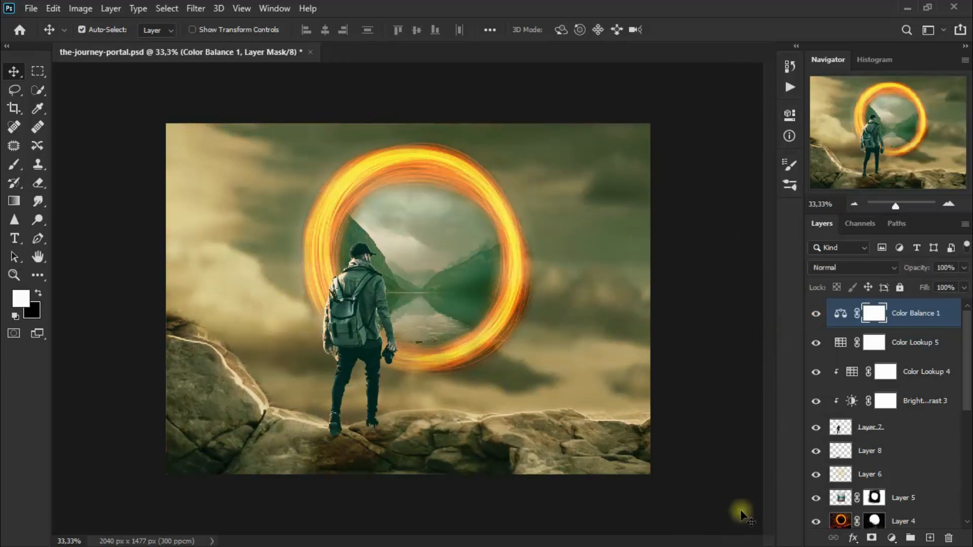
Step: Add a Channel Mixer adjustment on top, using the Black & White with Yellow Filter (RGB) preset
left_click(892, 538)
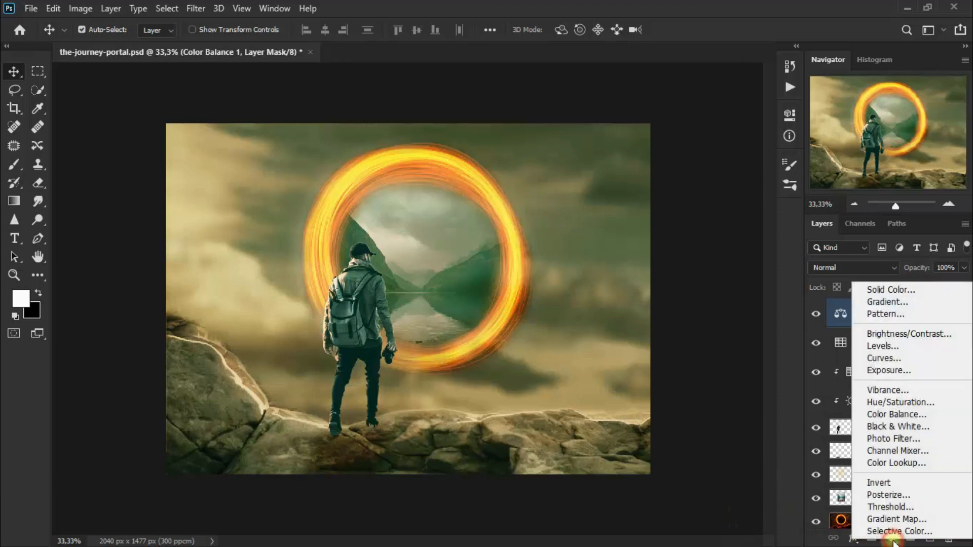
left_click(930, 456)
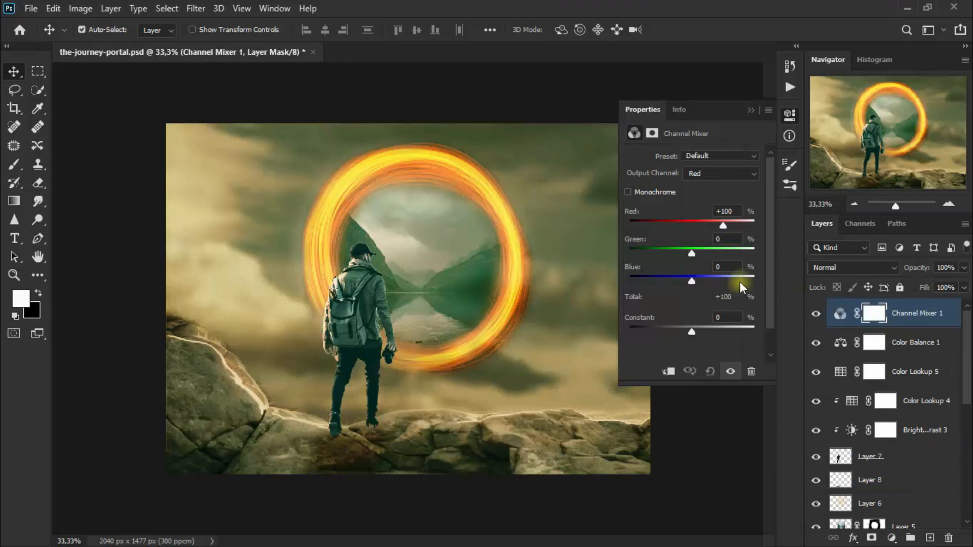
left_click(722, 157)
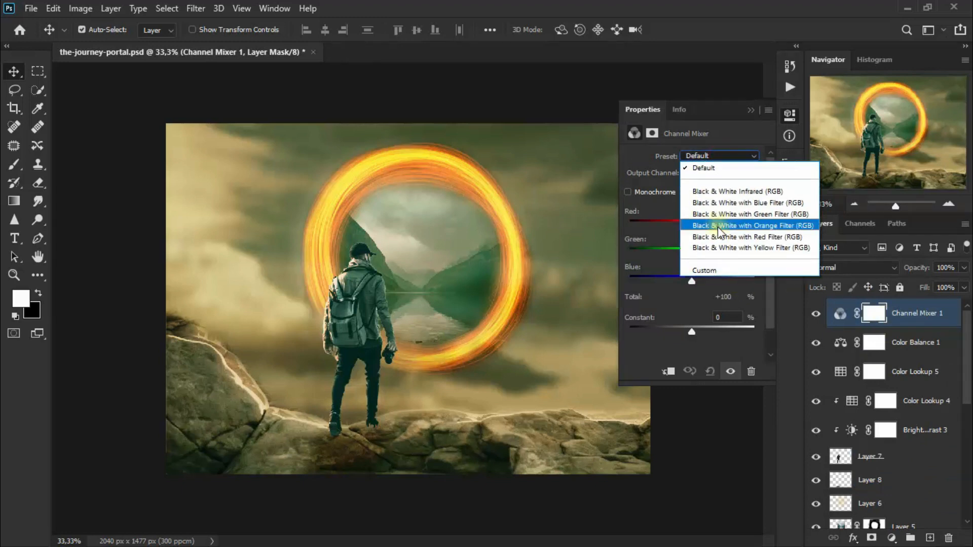
left_click(789, 254)
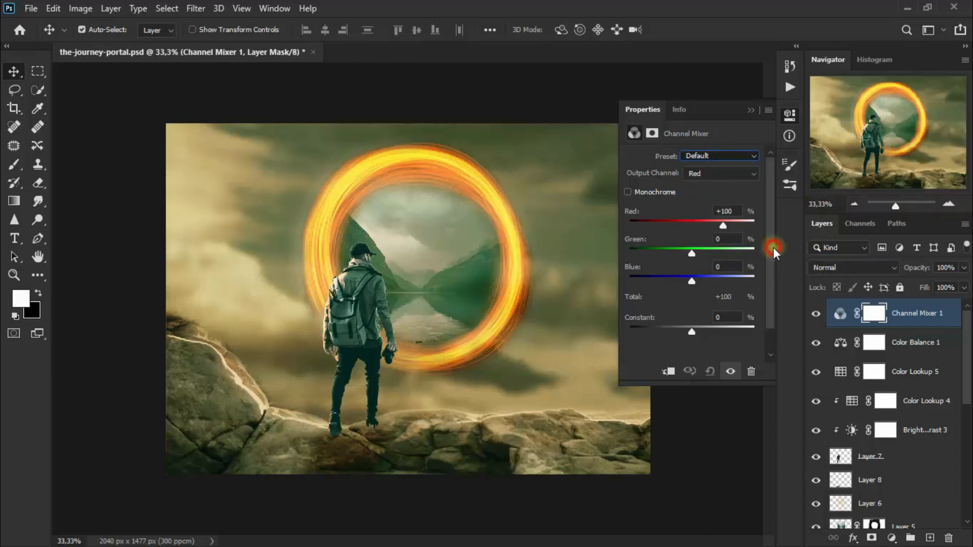
left_click(753, 110)
Step: Set the Channel Mixer layer's blending mode to Luminosity and compare the image with and without it
left_click(847, 268)
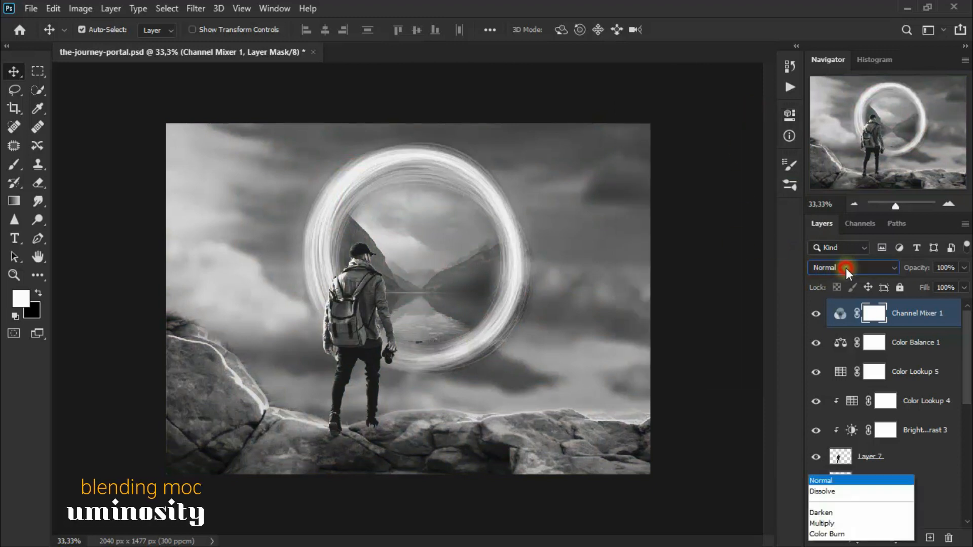
left_click(839, 532)
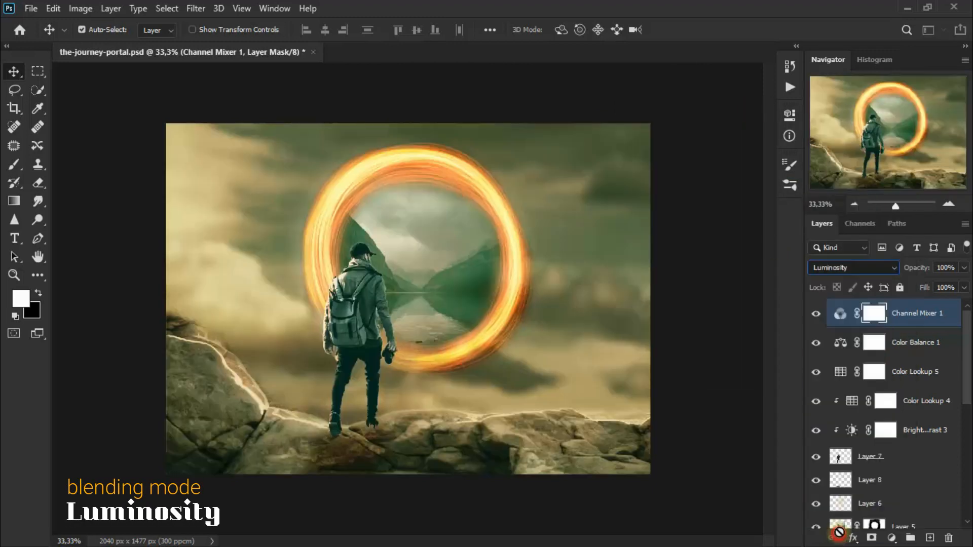
left_click(817, 316)
left_click(818, 316)
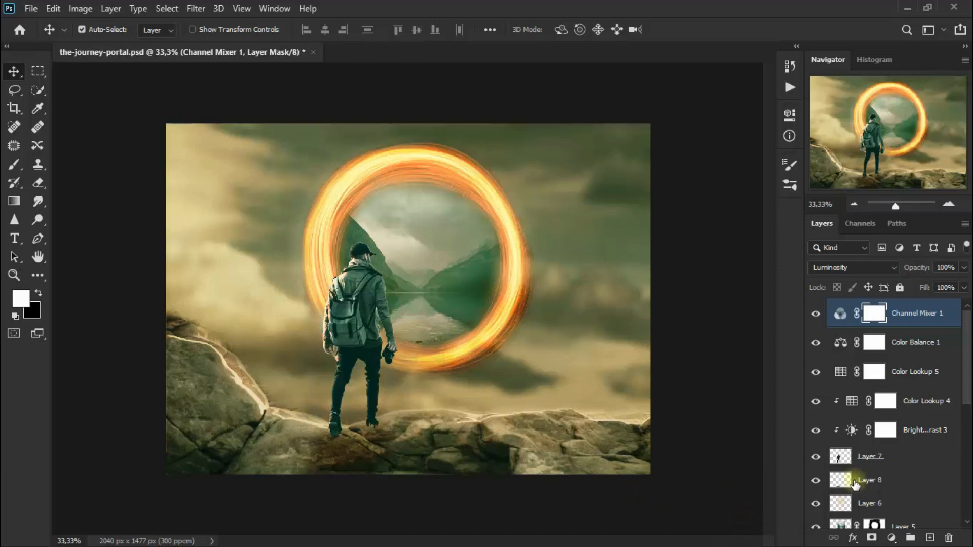
Step: Add a Brightness/Contrast adjustment on top with brightness -10 and contrast 14, and compare the image with and without it
left_click(892, 538)
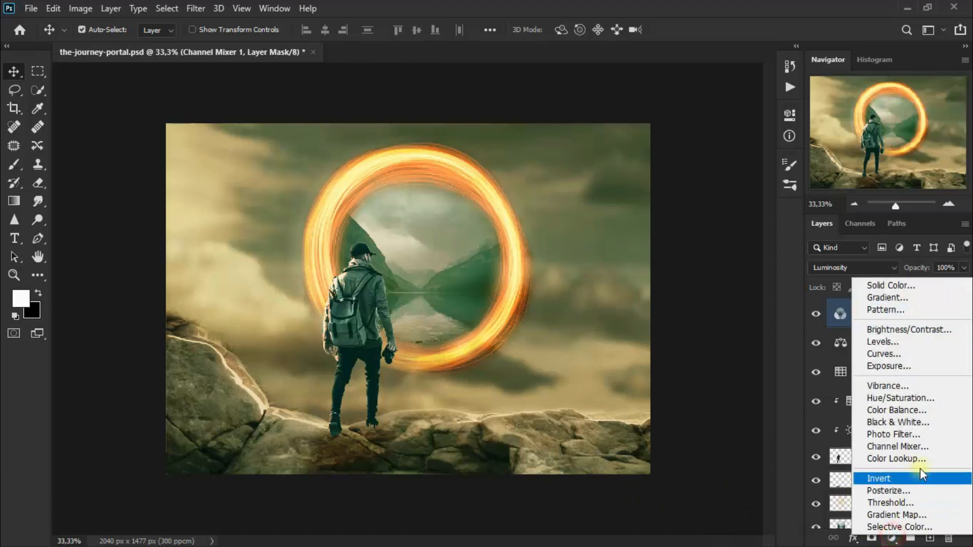
left_click(929, 329)
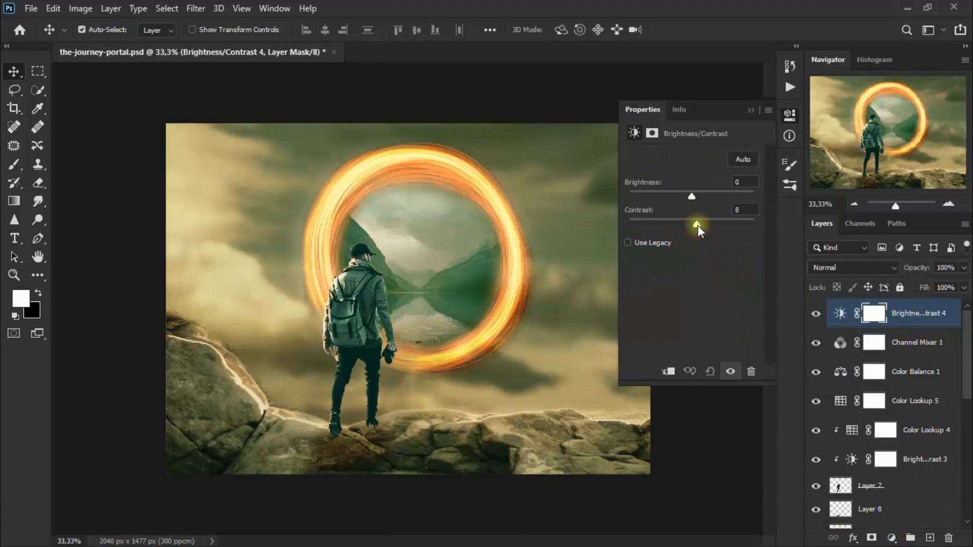
left_click_drag(694, 226, 688, 197)
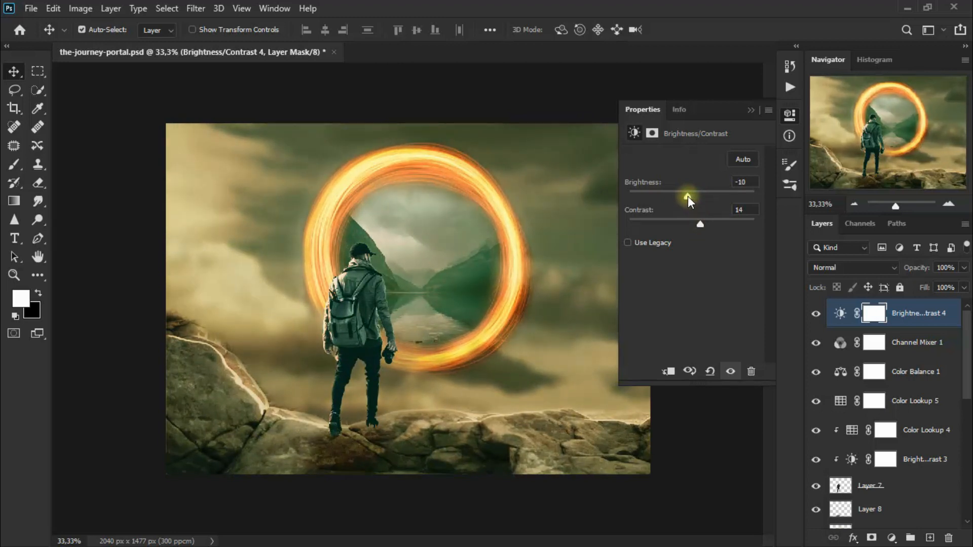
left_click(751, 110)
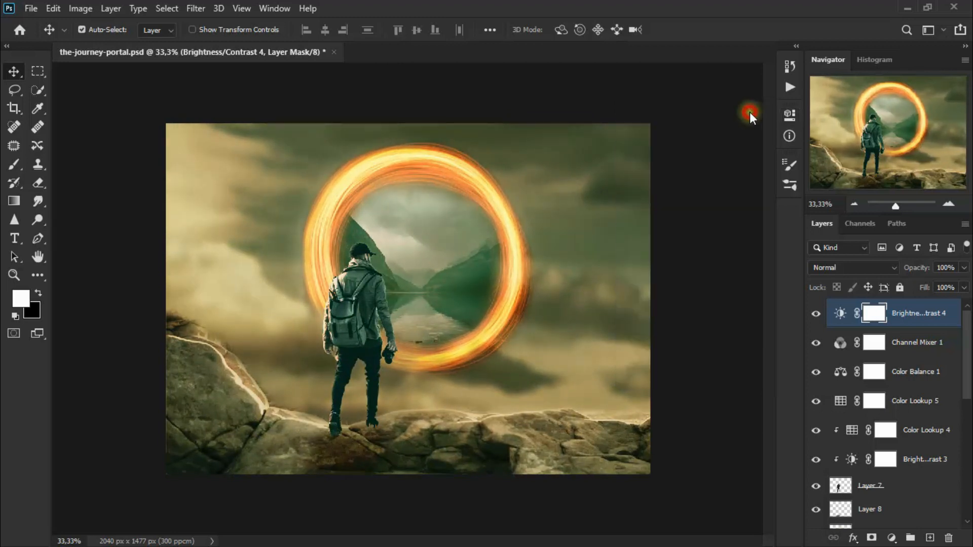
left_click(817, 314)
left_click(816, 314)
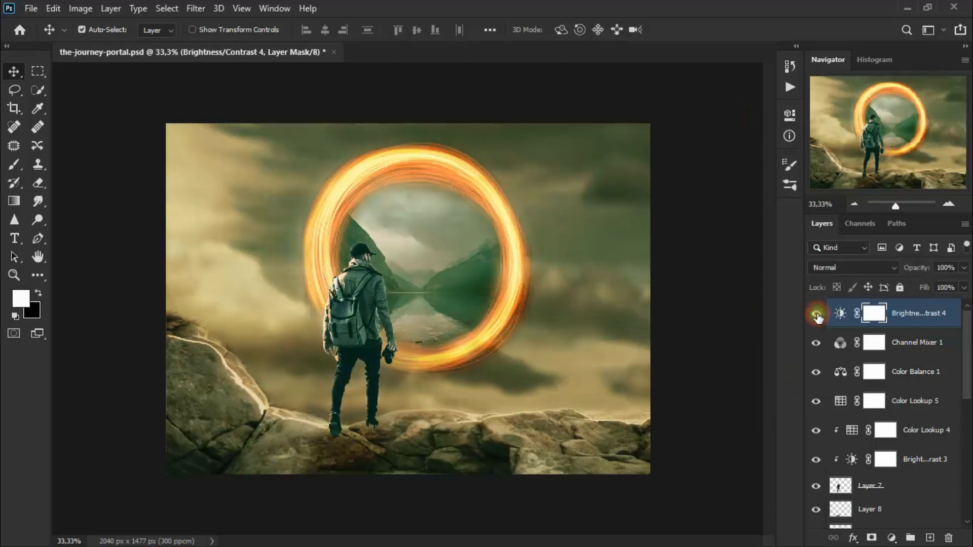